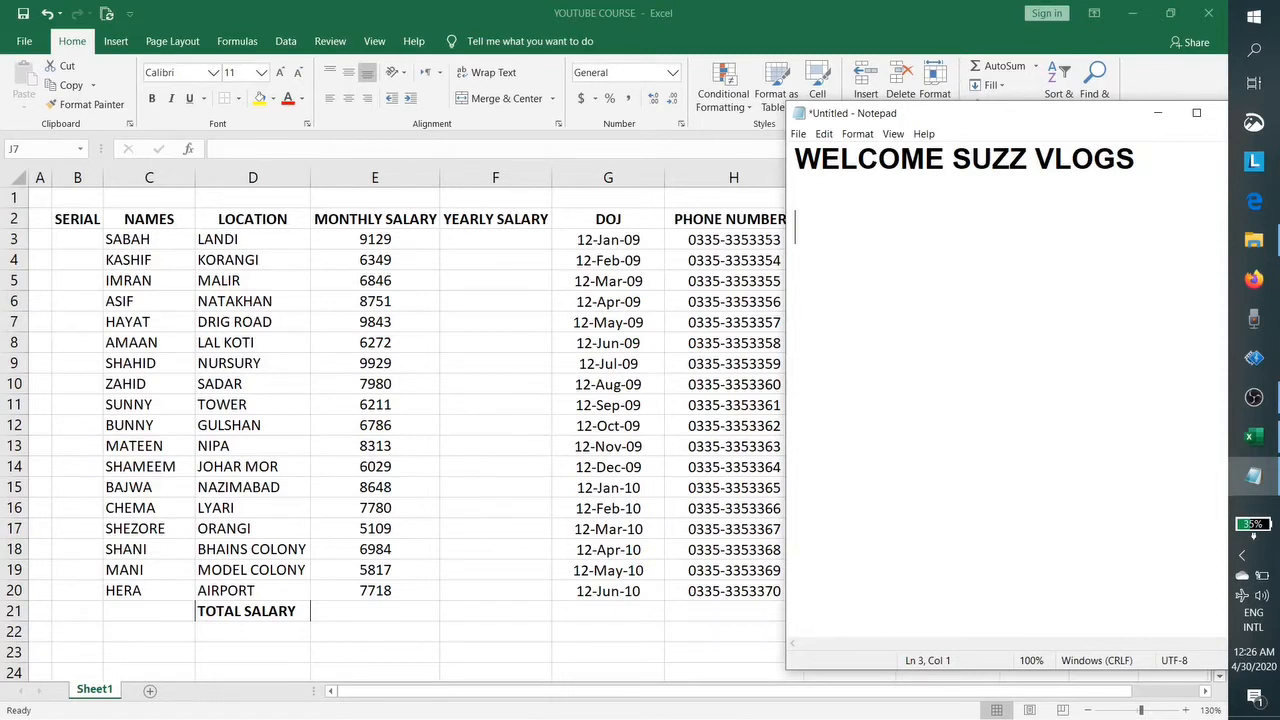
Step: In Notepad, list the topics COPY FILL, COPY SERIES and HOW TO ENTER FORMULA
text(COPY FILL)
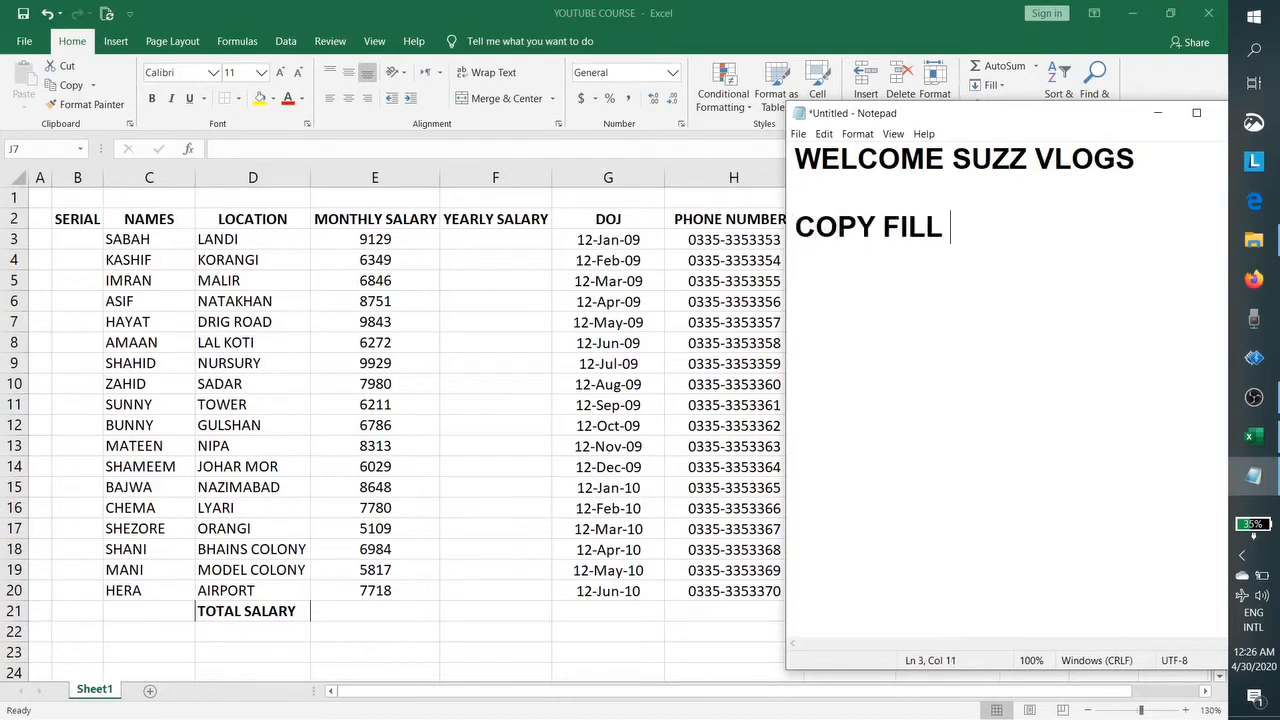
key(Return)
text(S)
key(BackSpace)
text(COPY SERIES)
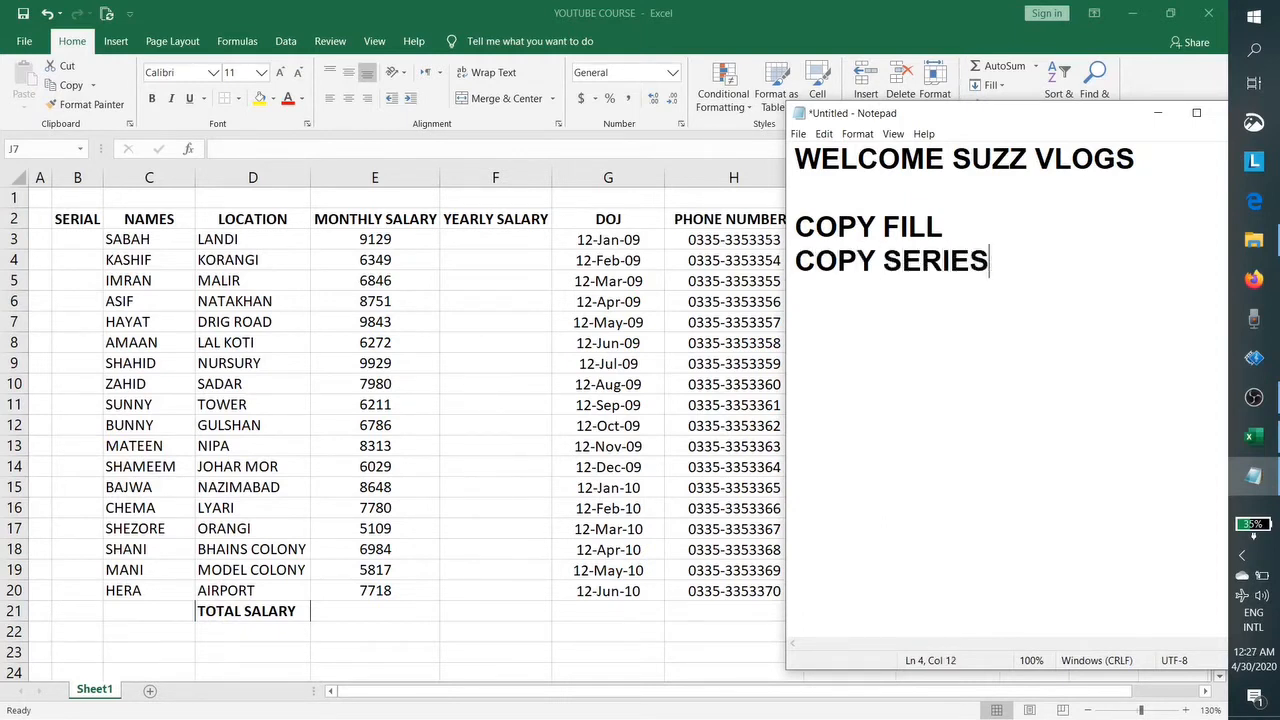
key(Return)
text(HOW )
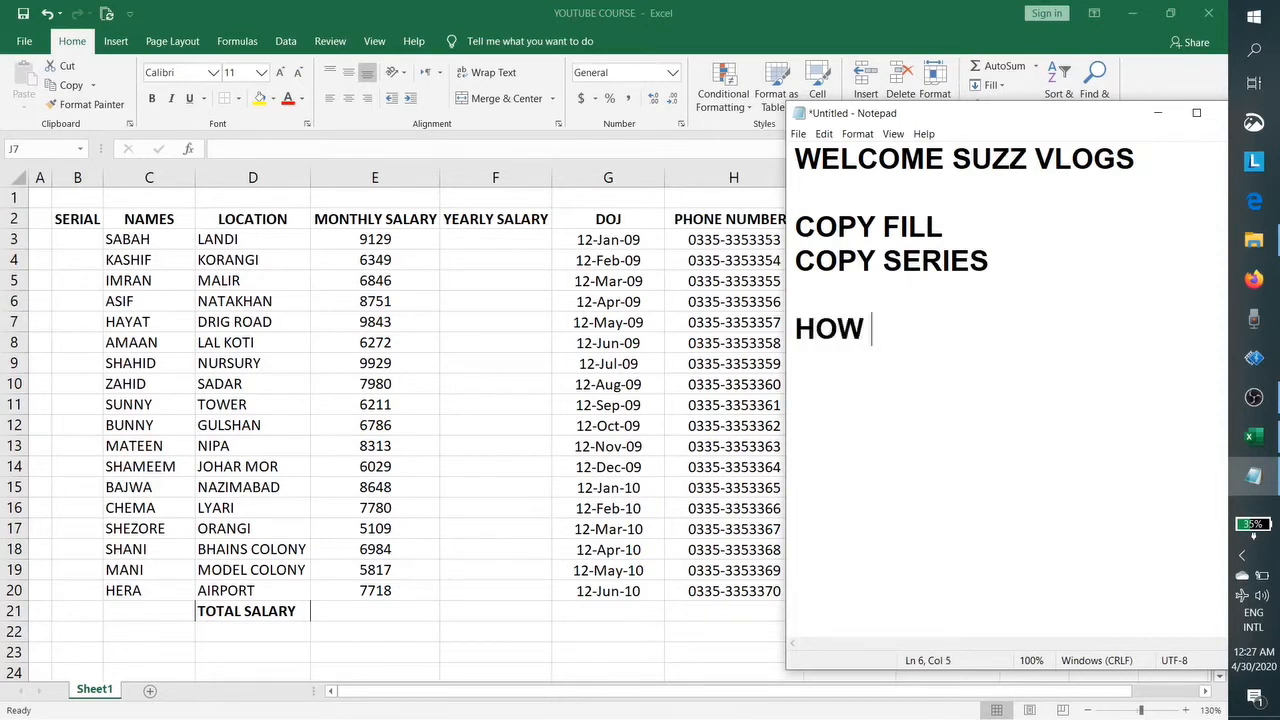
text(TO ENTER FORMULA)
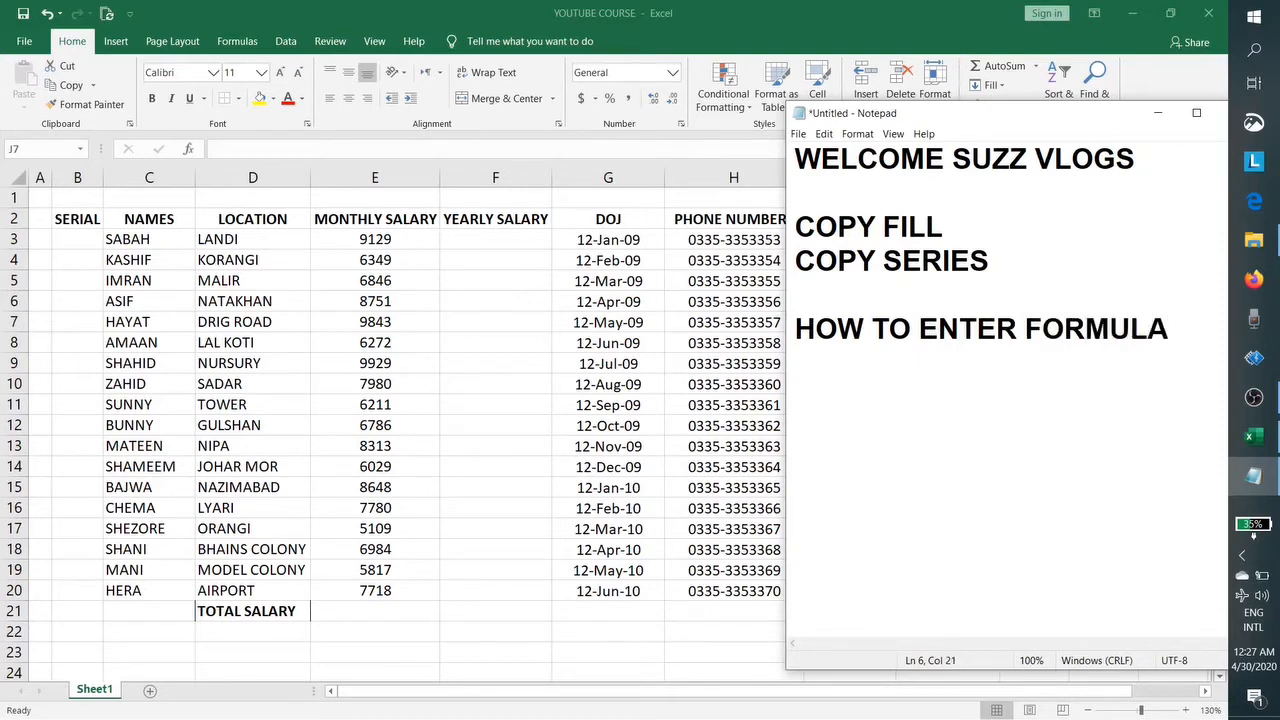
key(Return)
key(Return)
Step: Add ADDITION, SUBTRATION, MULTIPLICATION and AVERAGE, then minimize Notepad to show Excel
text(ADDITION)
key(Return)
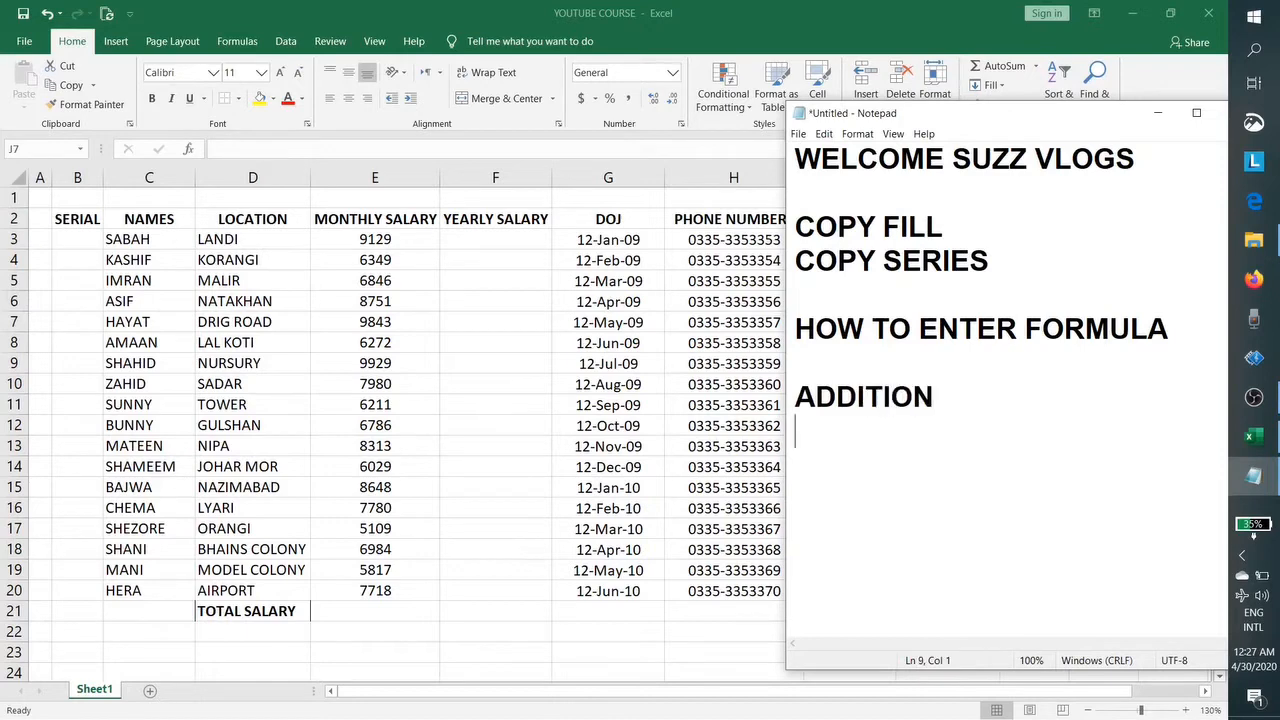
text(SUBTRATION)
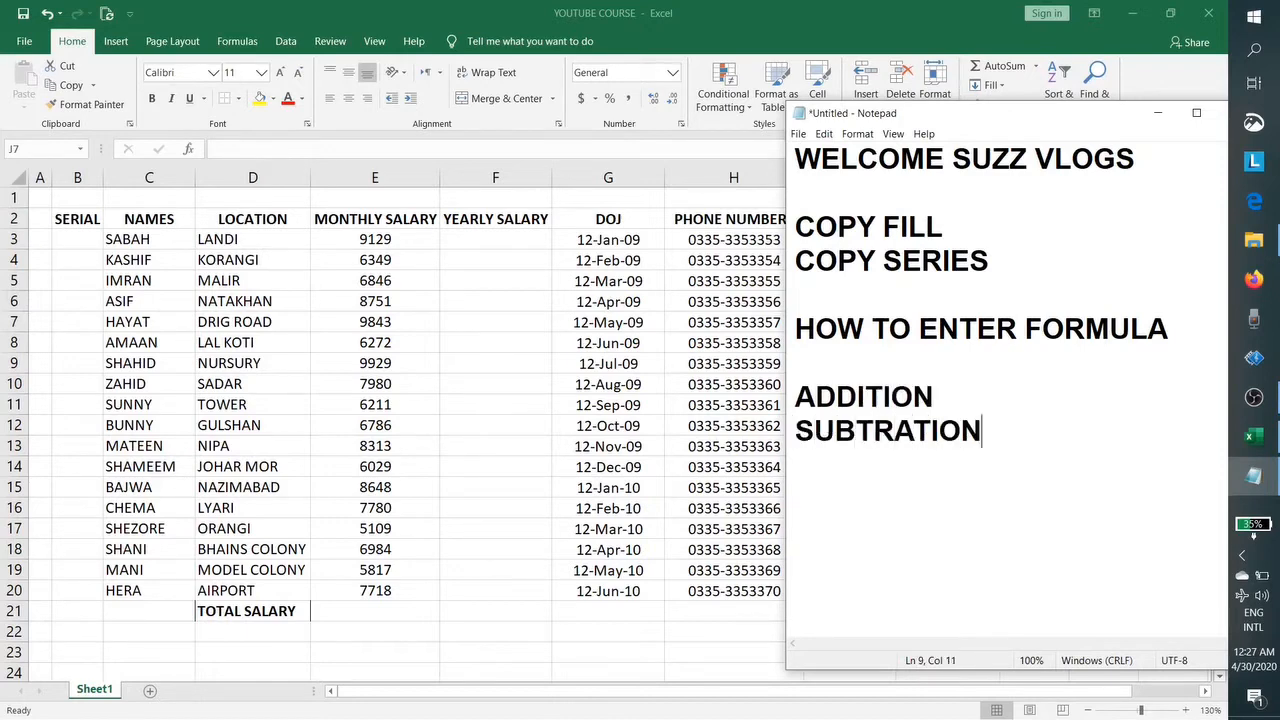
key(Return)
text(MULT)
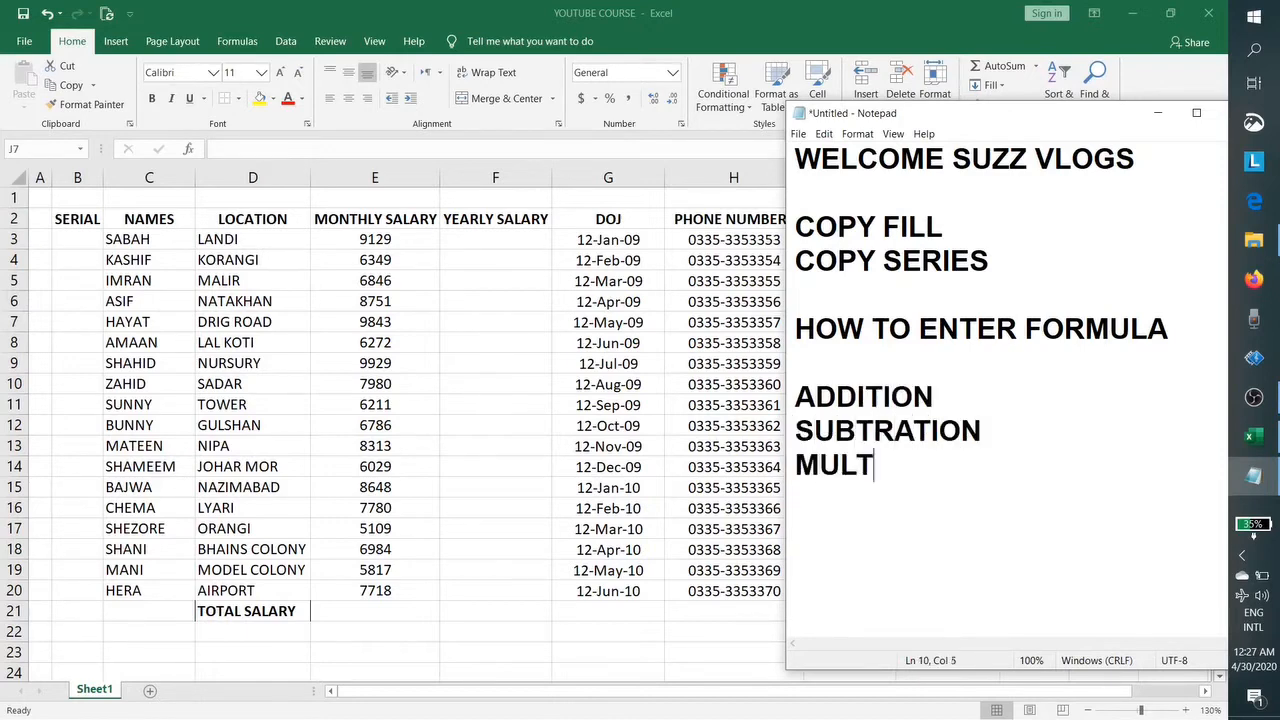
text(IPLICATION)
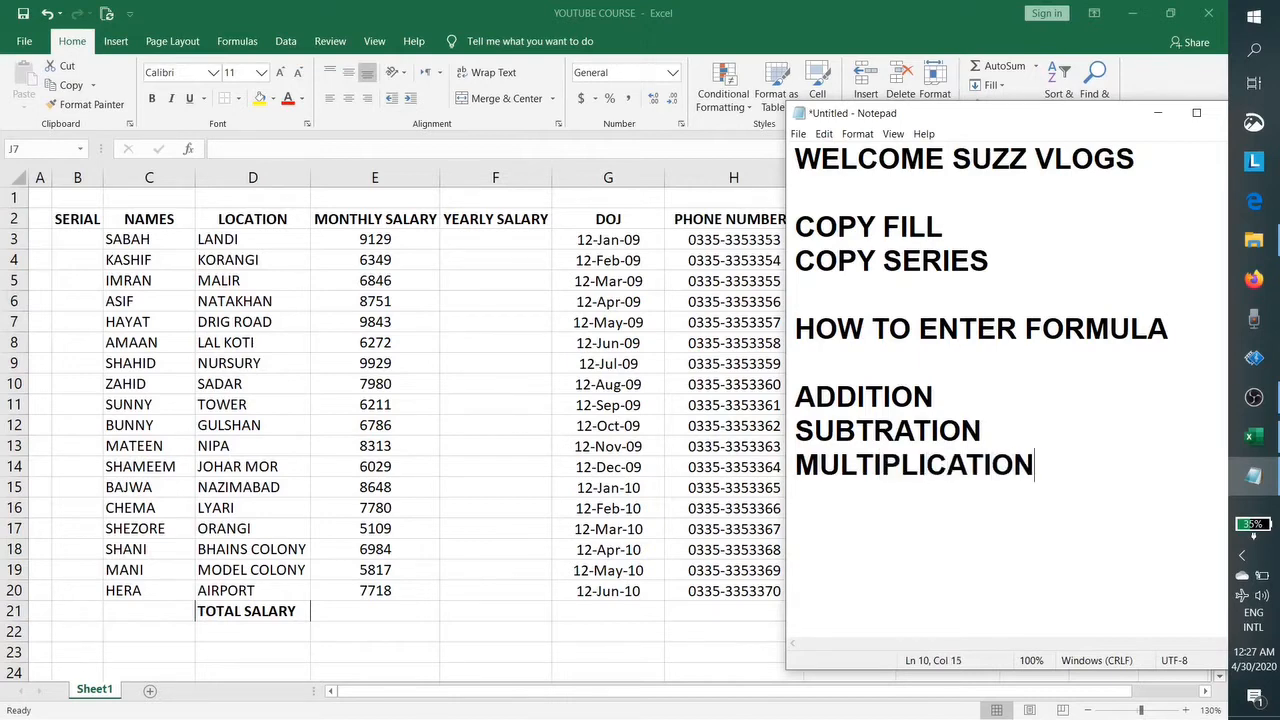
key(Return)
text(AVERAGE)
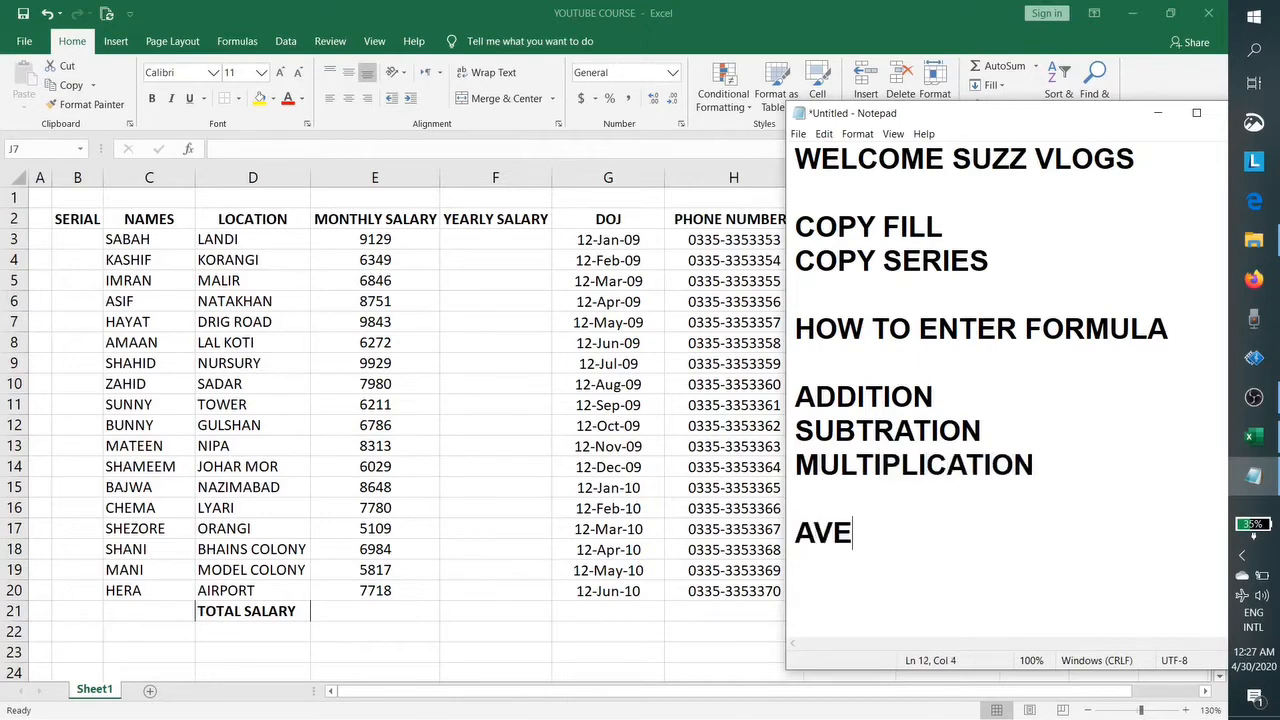
key(Return)
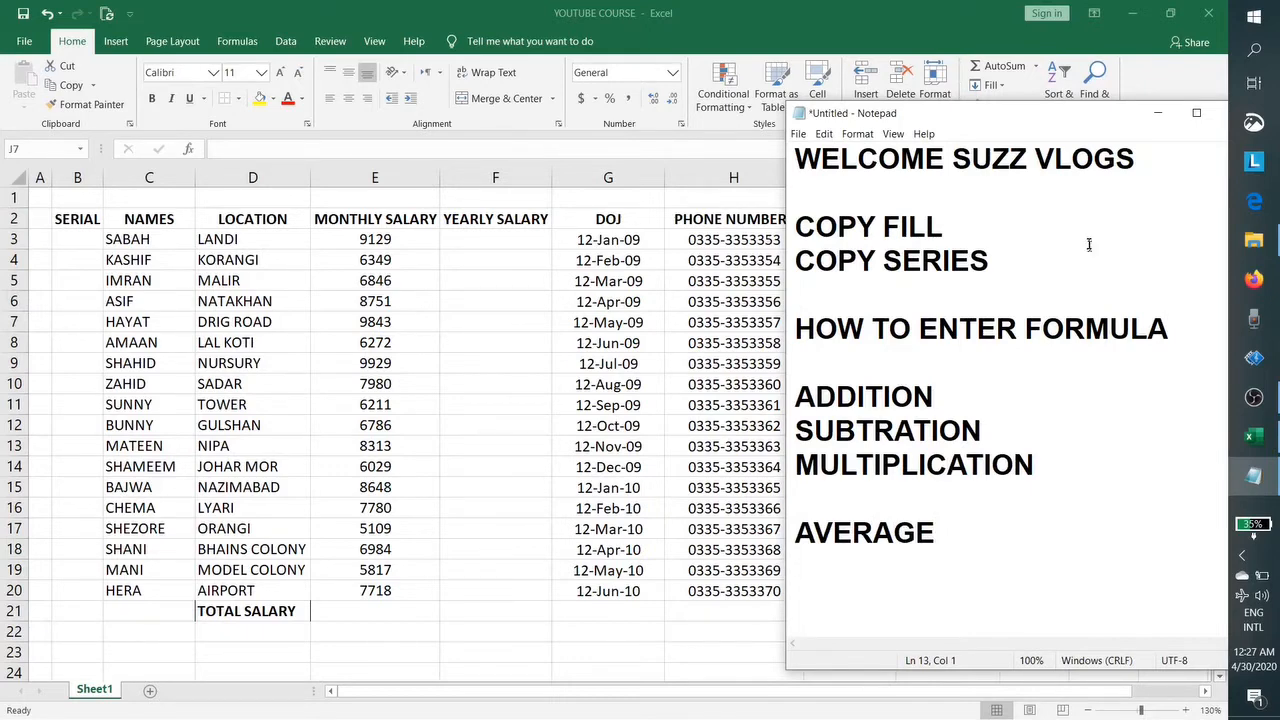
click(1157, 112)
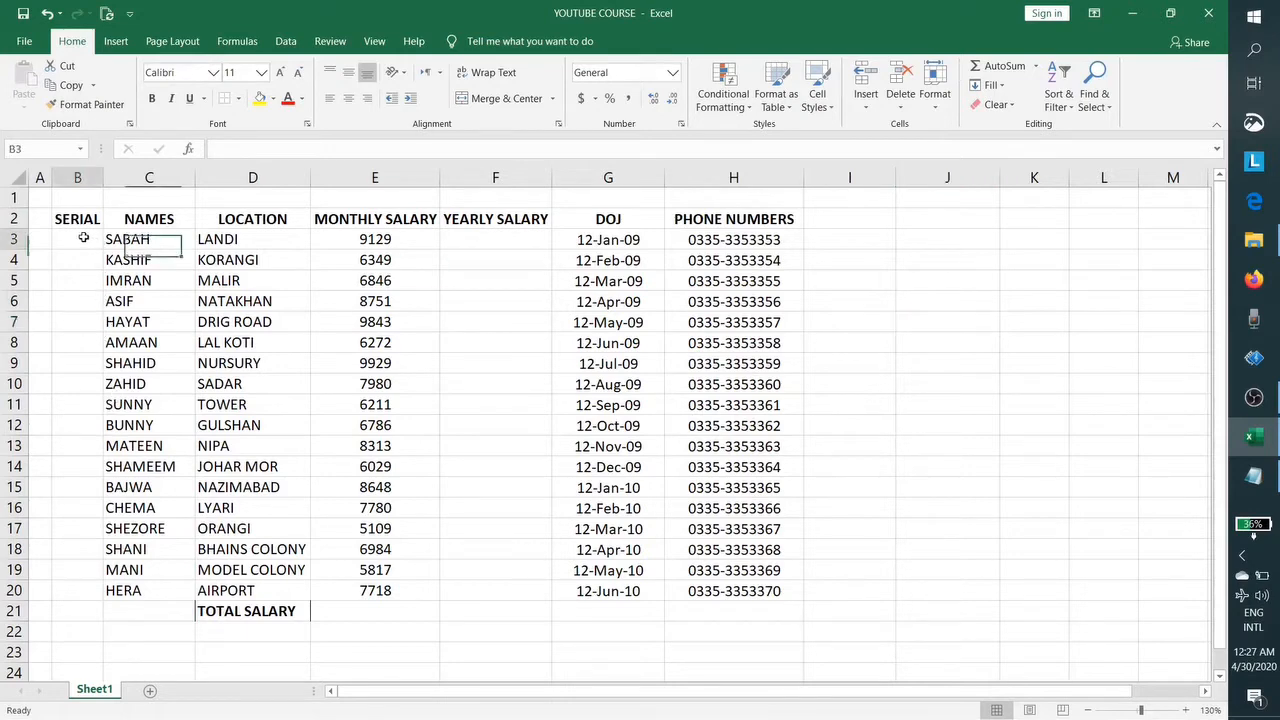
Step: Enter serial numbers 1, 2, 3 and 4 in cells B3 to B6
click(88, 238)
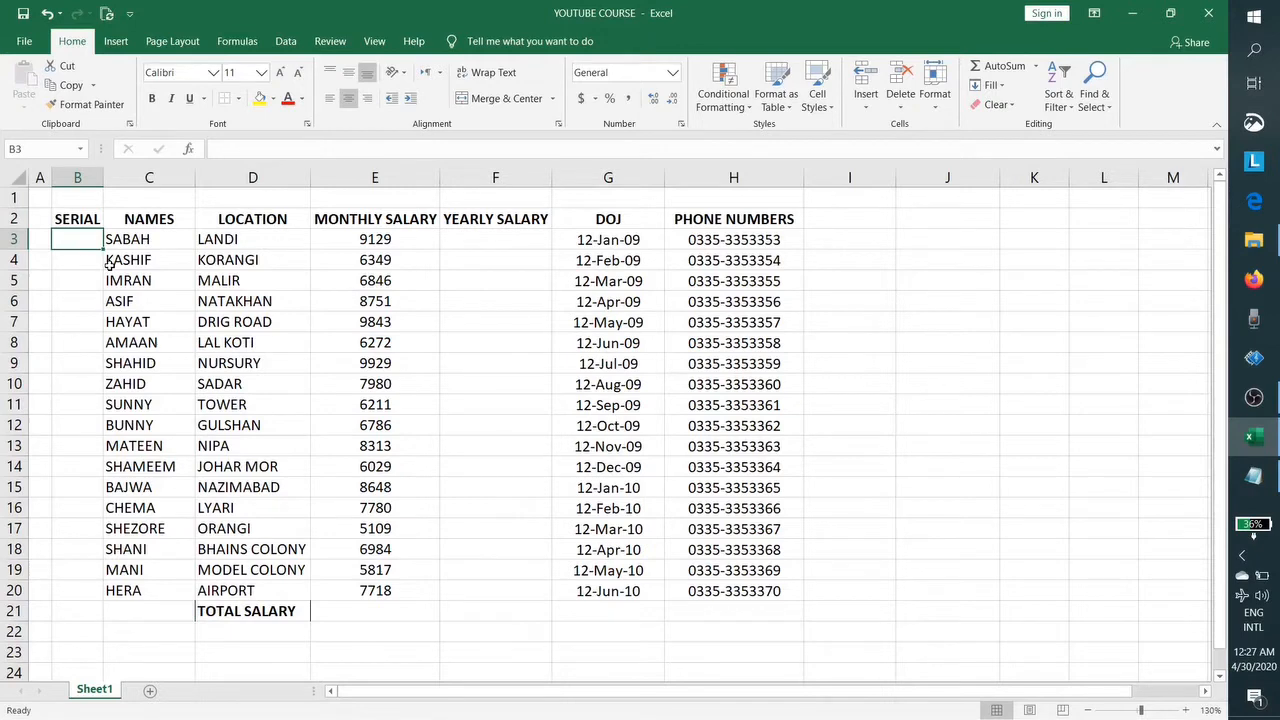
text(1)
key(Return)
text(2)
key(Return)
text(3)
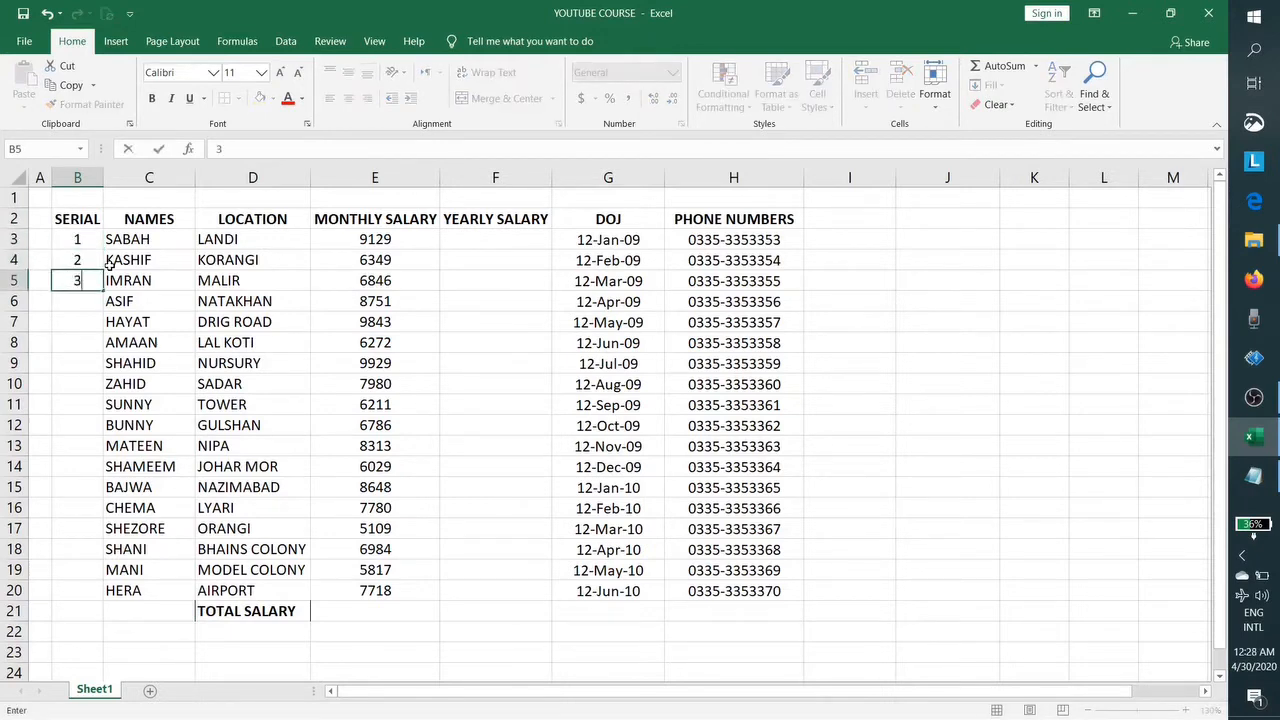
key(Return)
text(4)
key(Return)
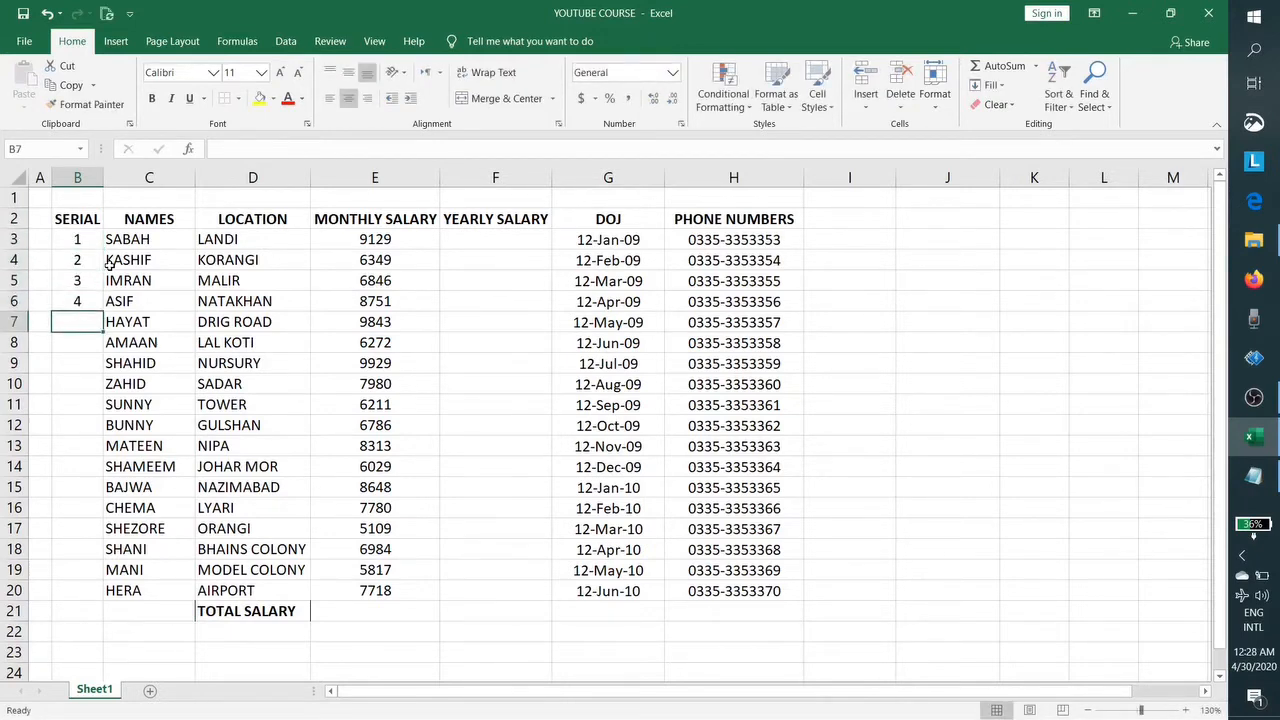
click(57, 591)
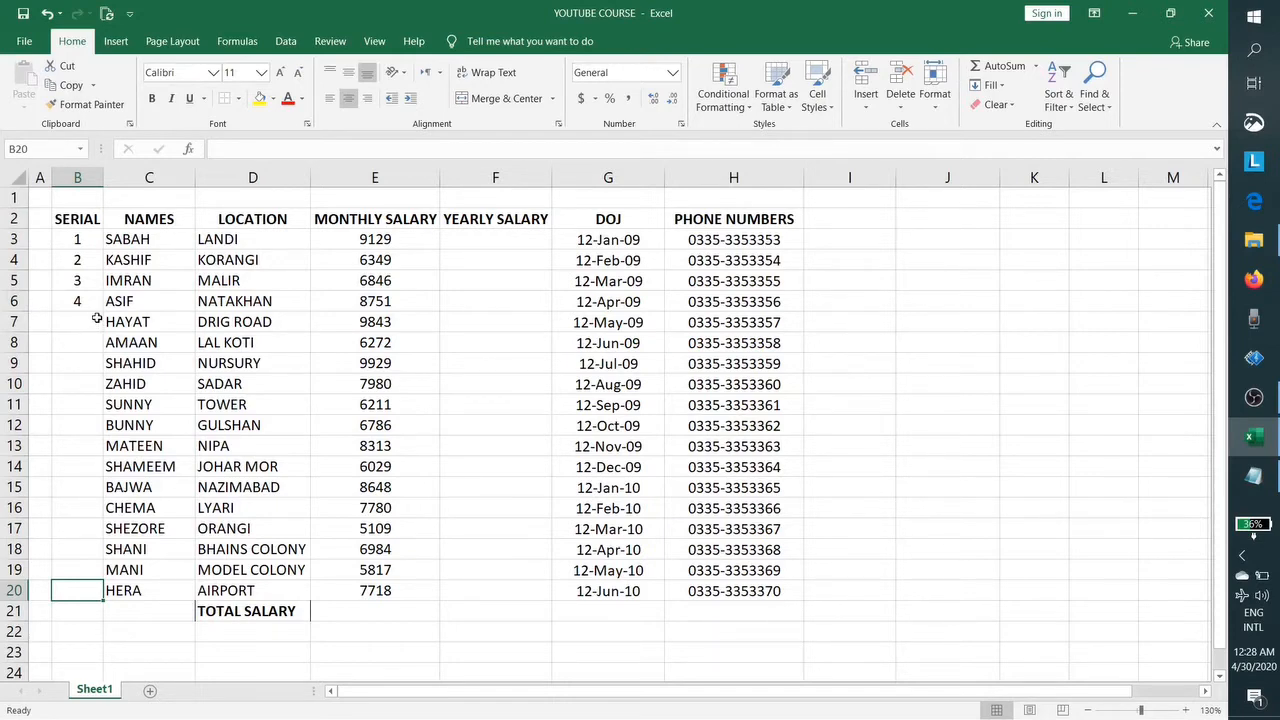
Step: Clear the serials 2–4 from B4:B6, leaving 1 in B3
drag(86, 262, 89, 300)
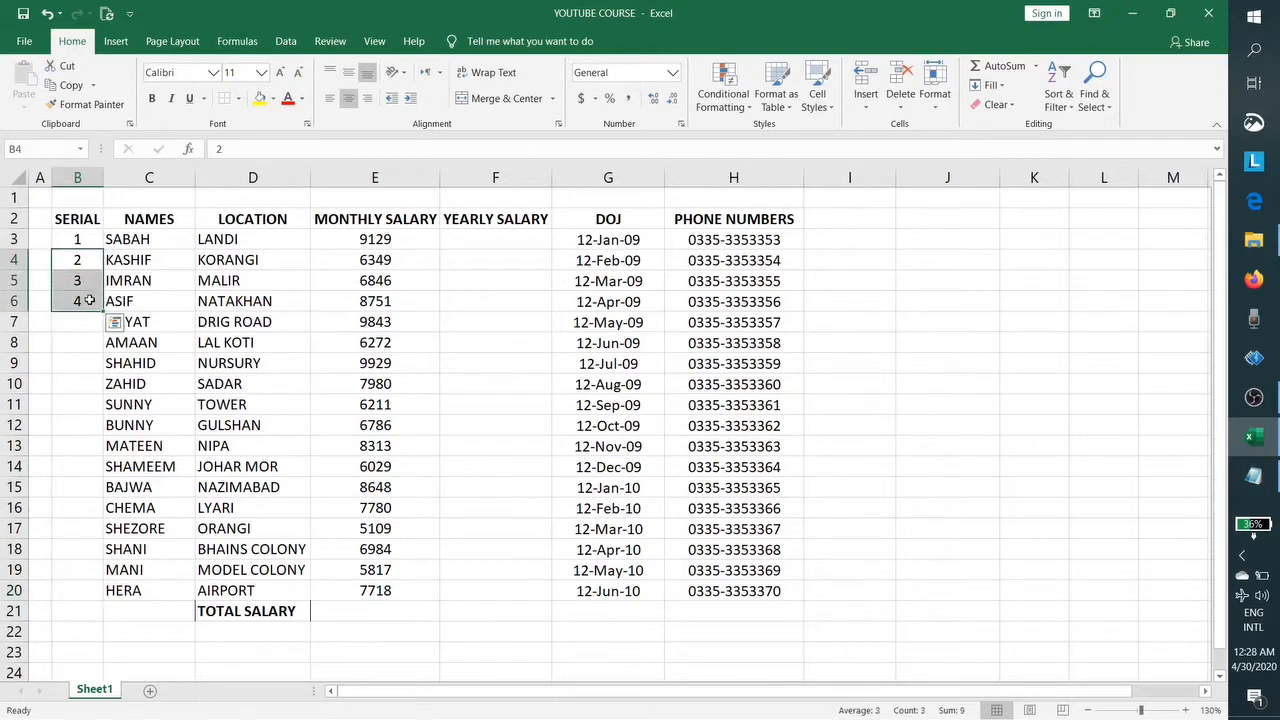
key(Delete)
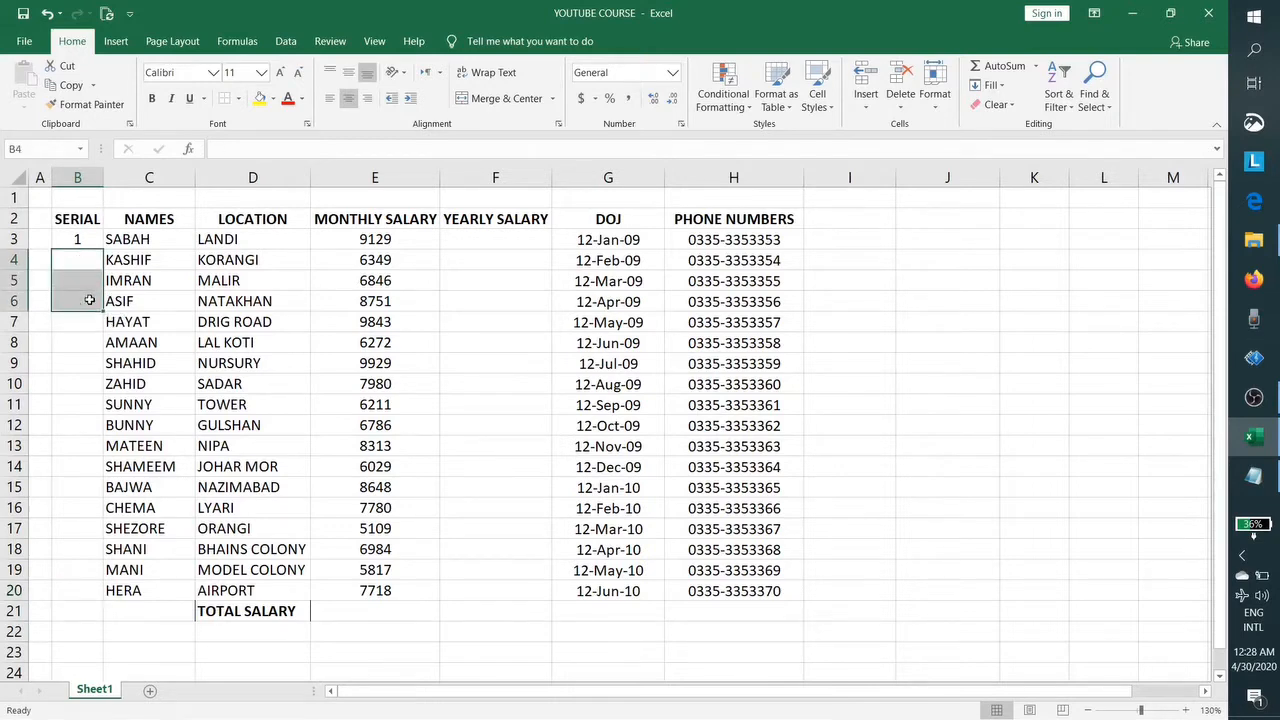
click(84, 242)
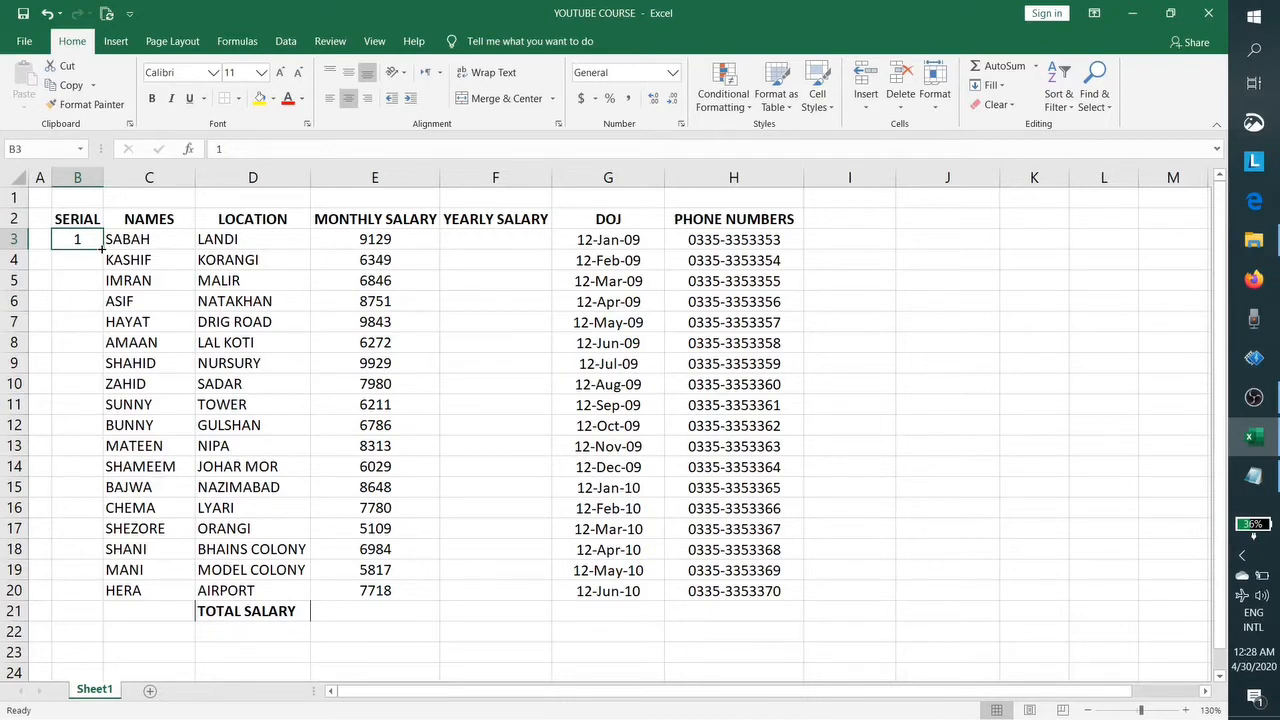
Step: Fill B3 down to B20 as a series so serials run 1 to 18
drag(102, 246, 112, 604)
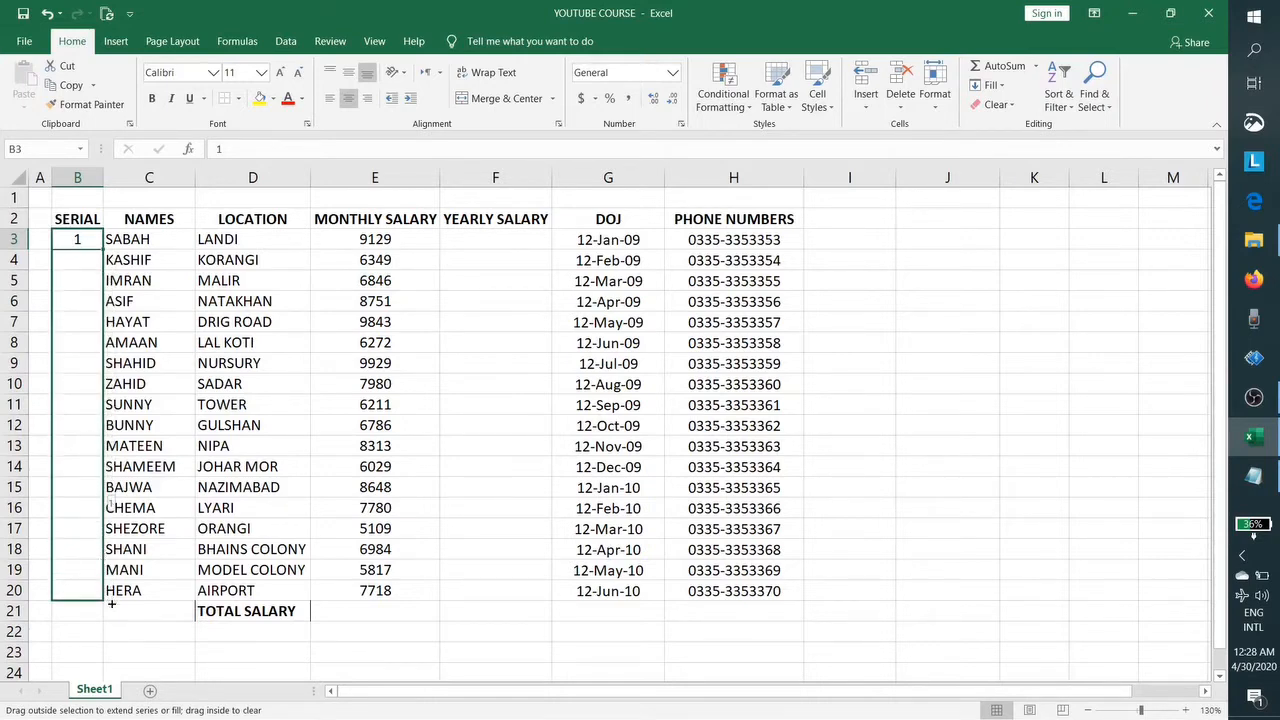
drag(112, 604, 112, 604)
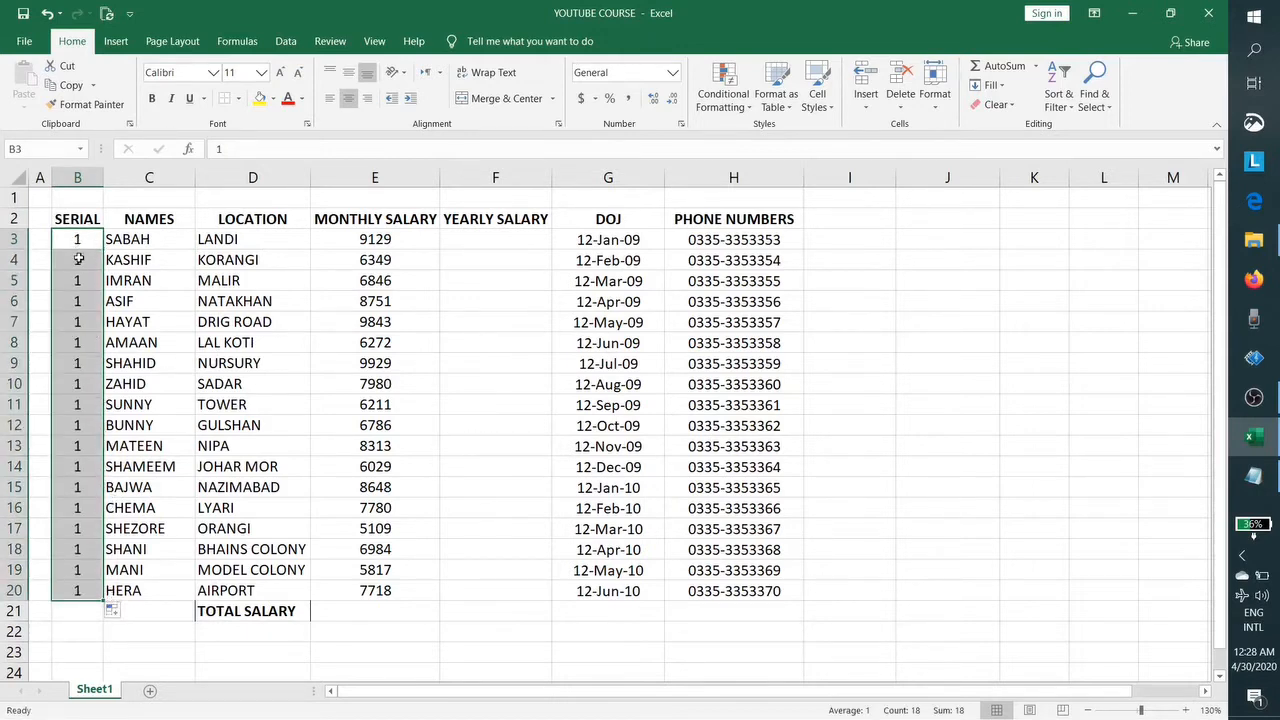
click(125, 613)
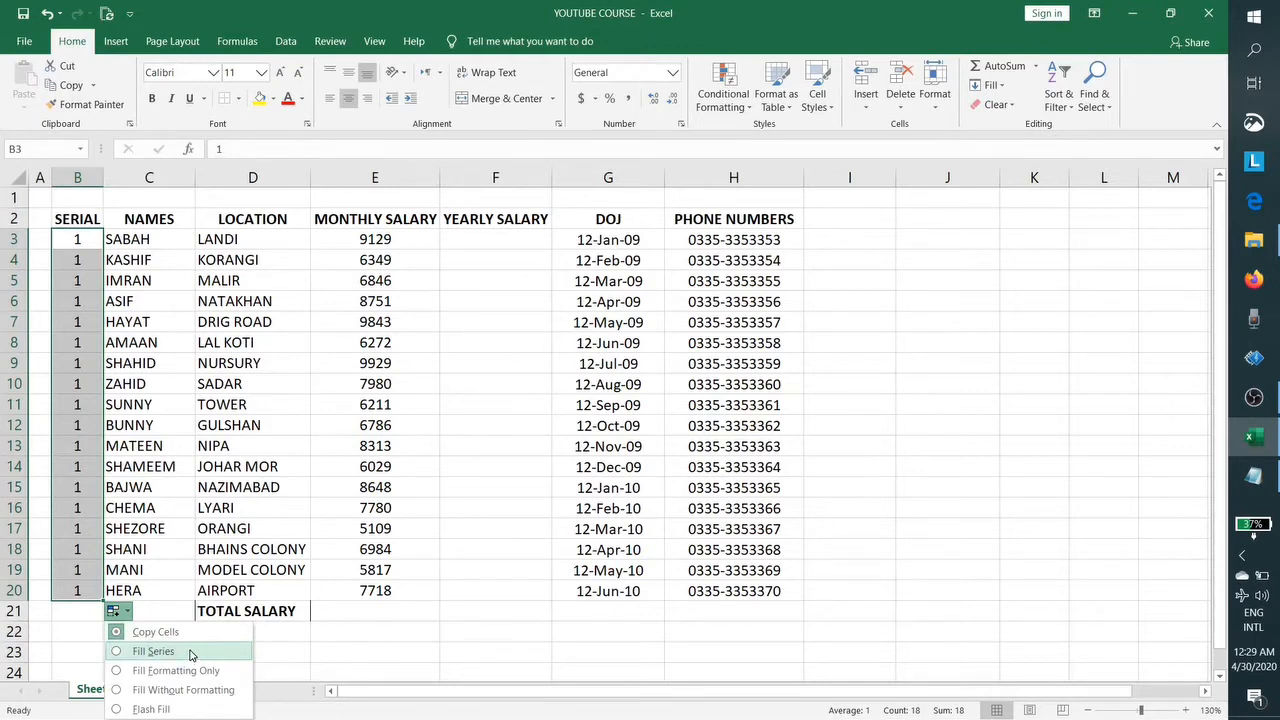
click(153, 651)
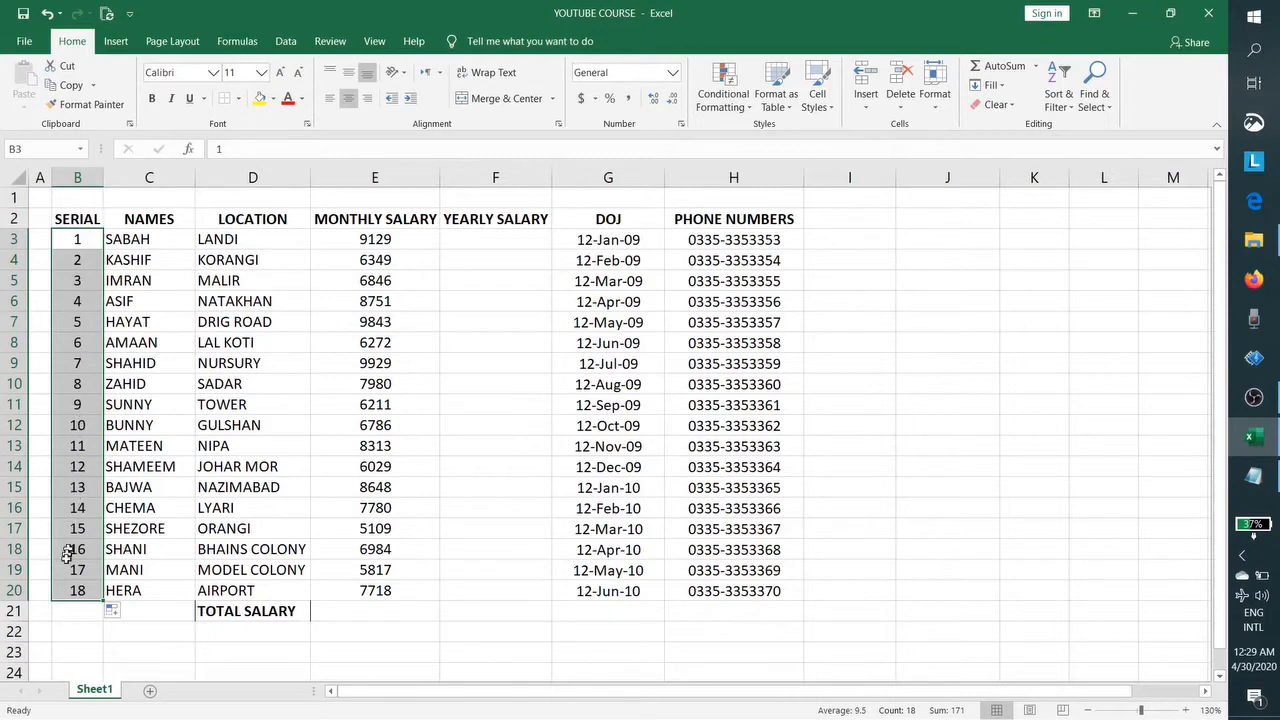
click(125, 614)
click(140, 633)
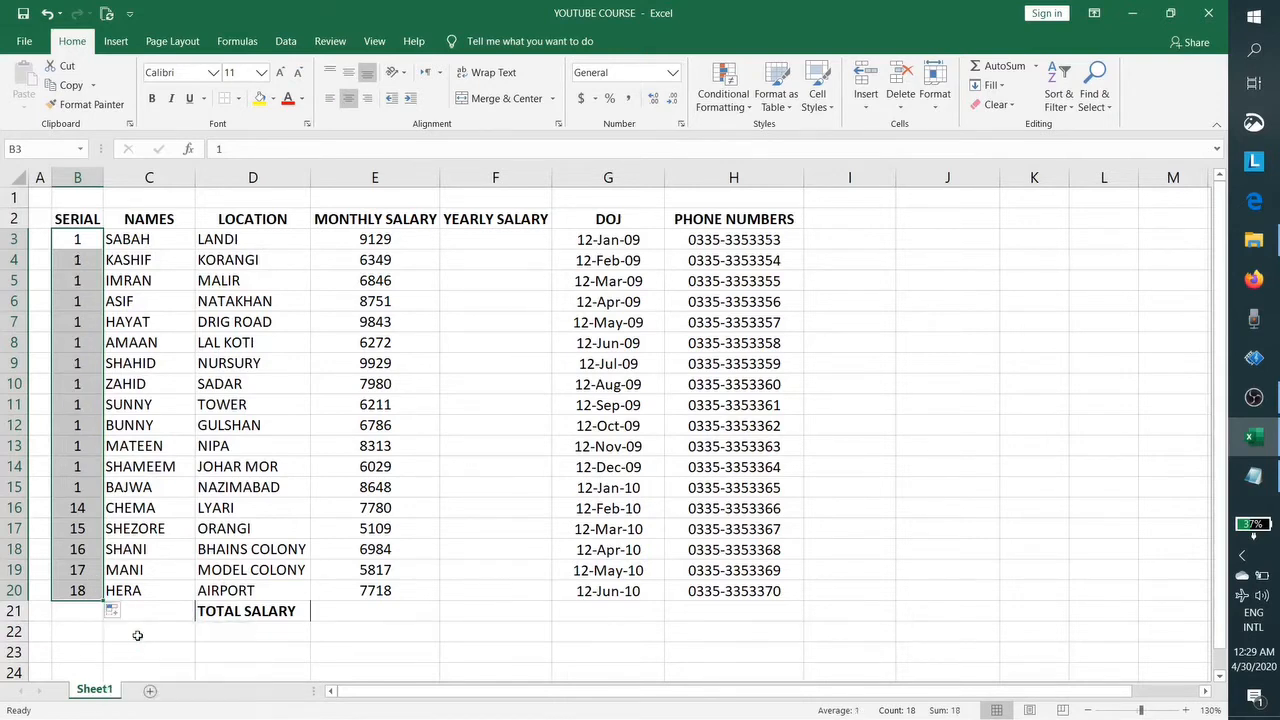
click(118, 611)
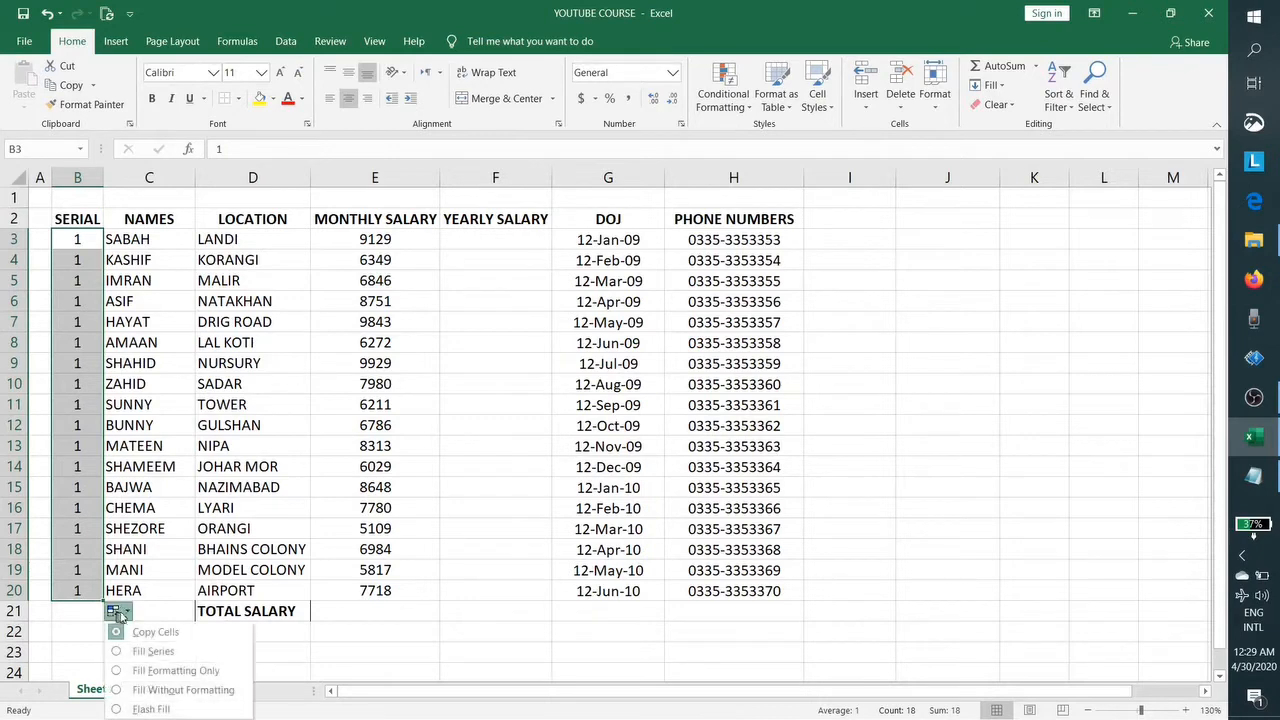
click(153, 651)
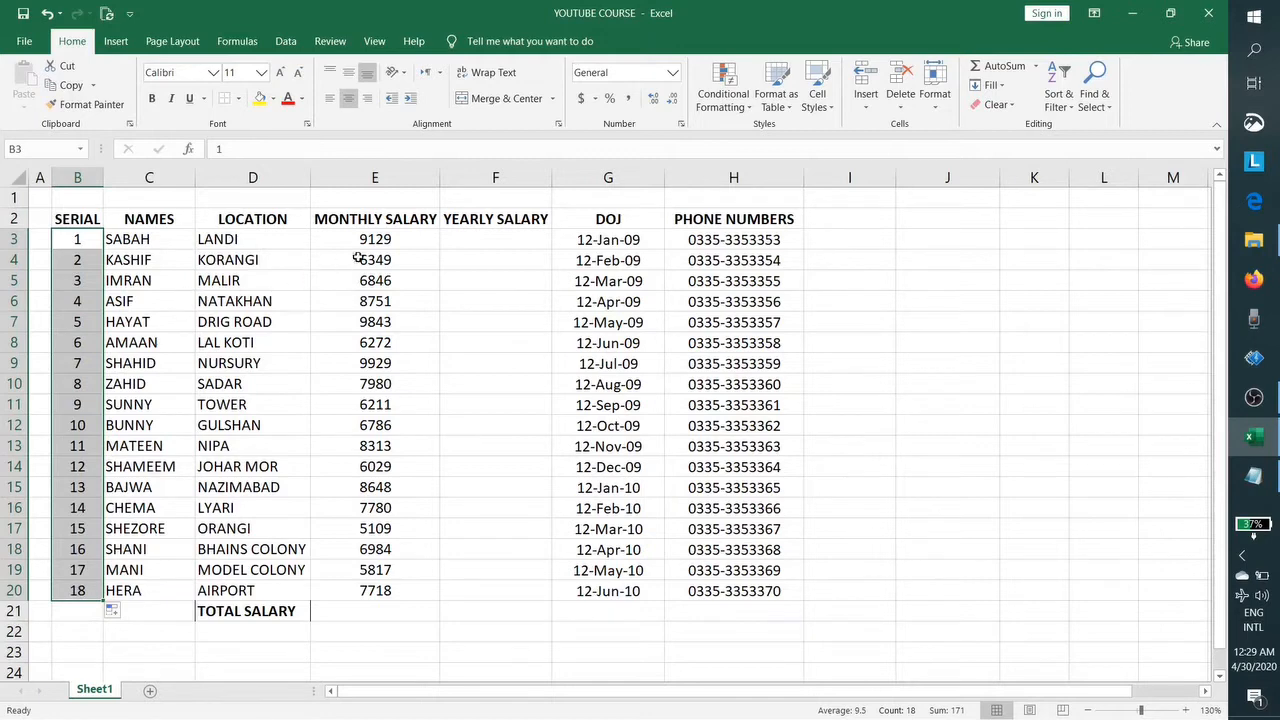
click(478, 244)
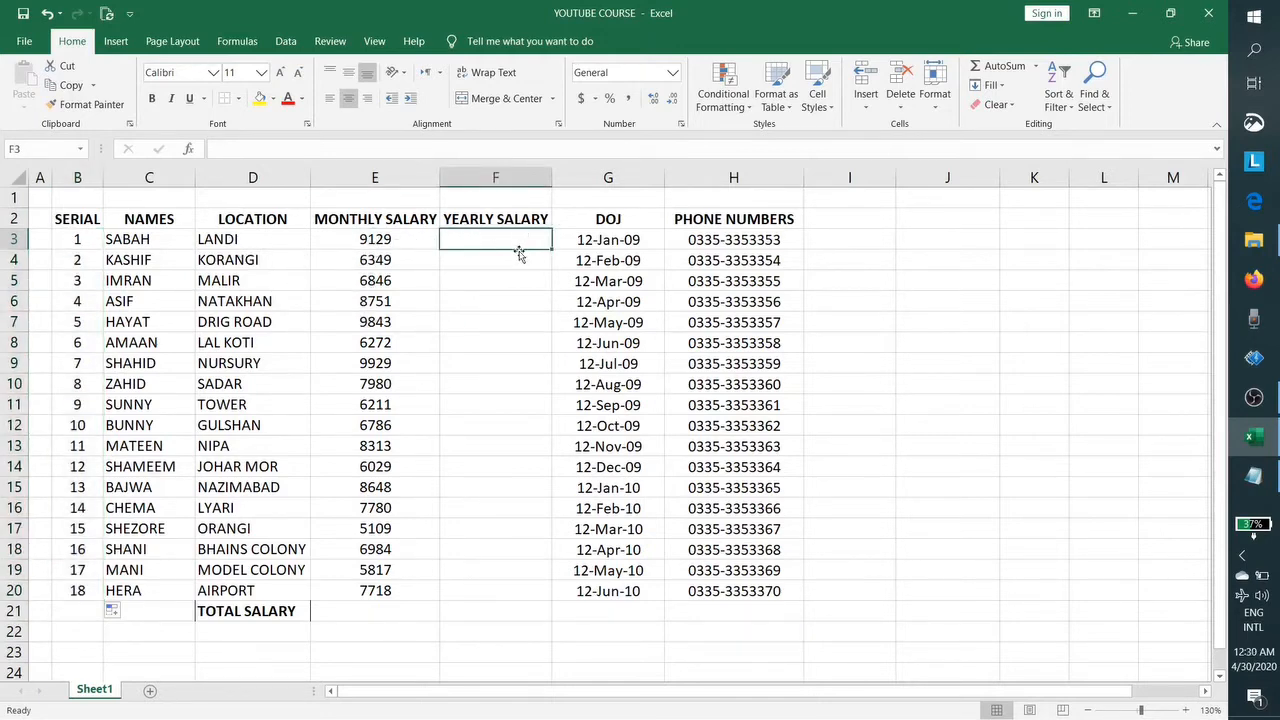
click(396, 240)
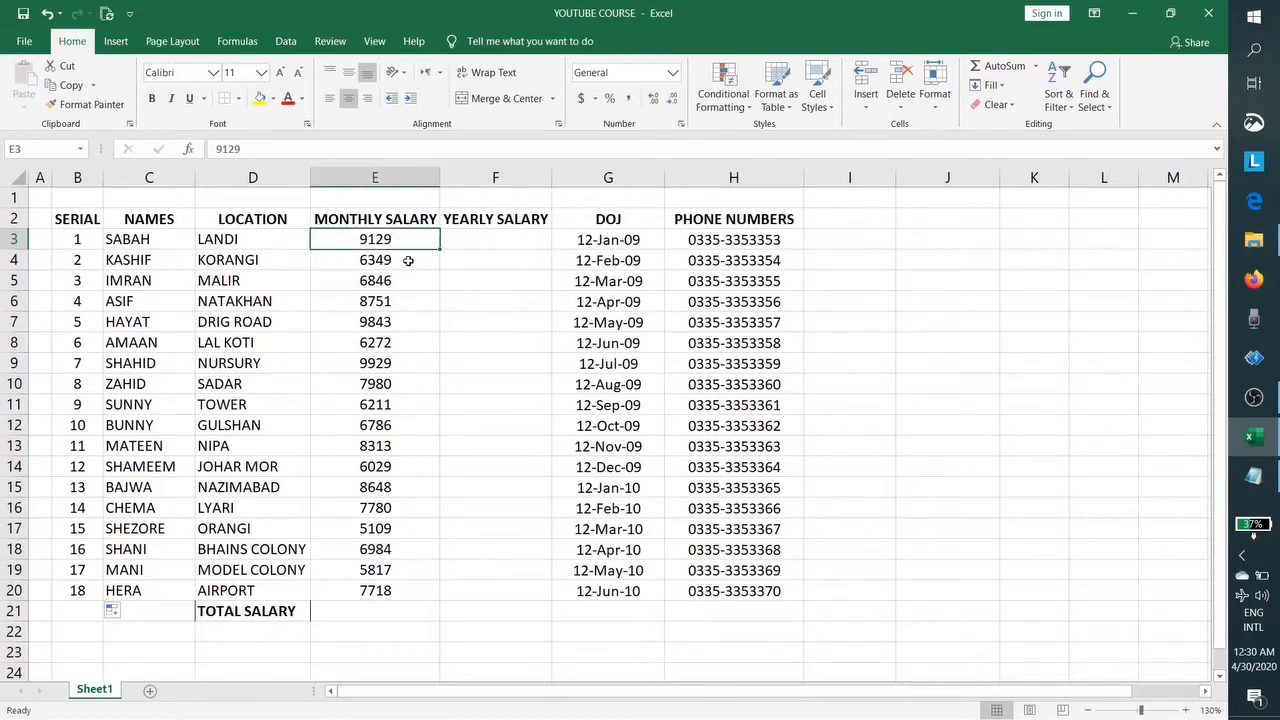
click(407, 261)
click(410, 285)
click(409, 328)
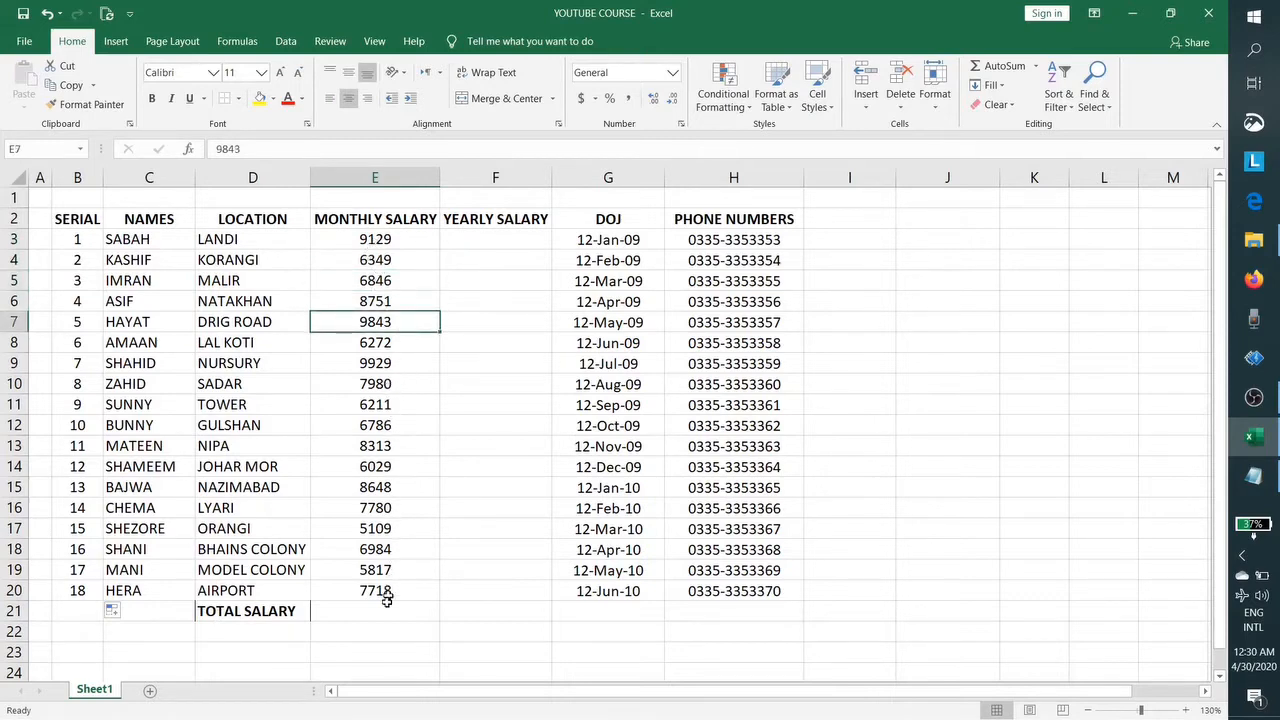
click(410, 242)
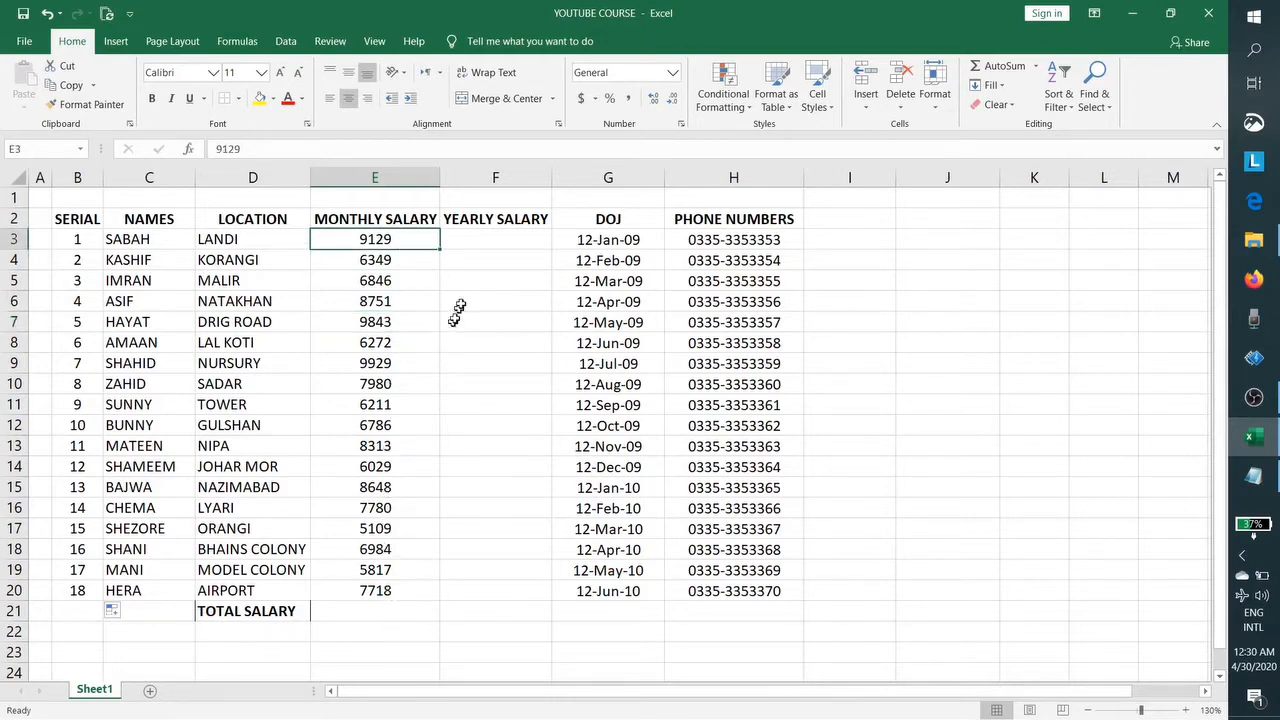
click(473, 237)
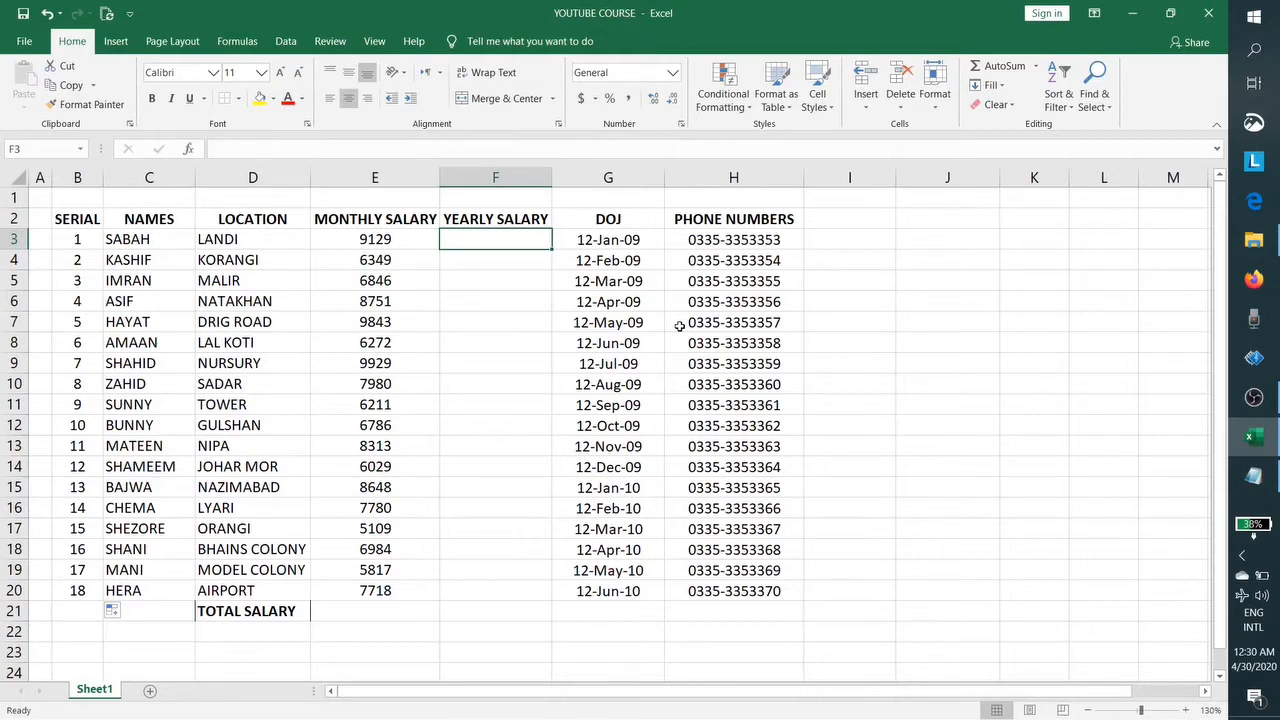
text(=)
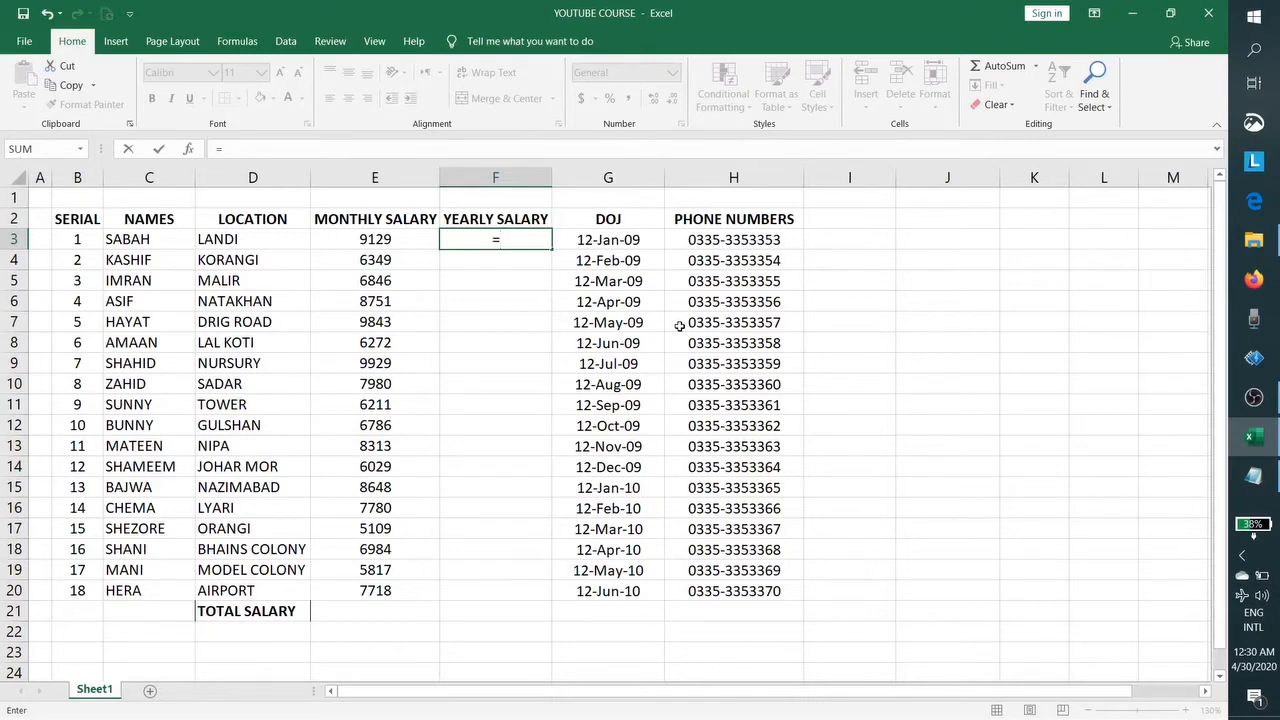
key(BackSpace)
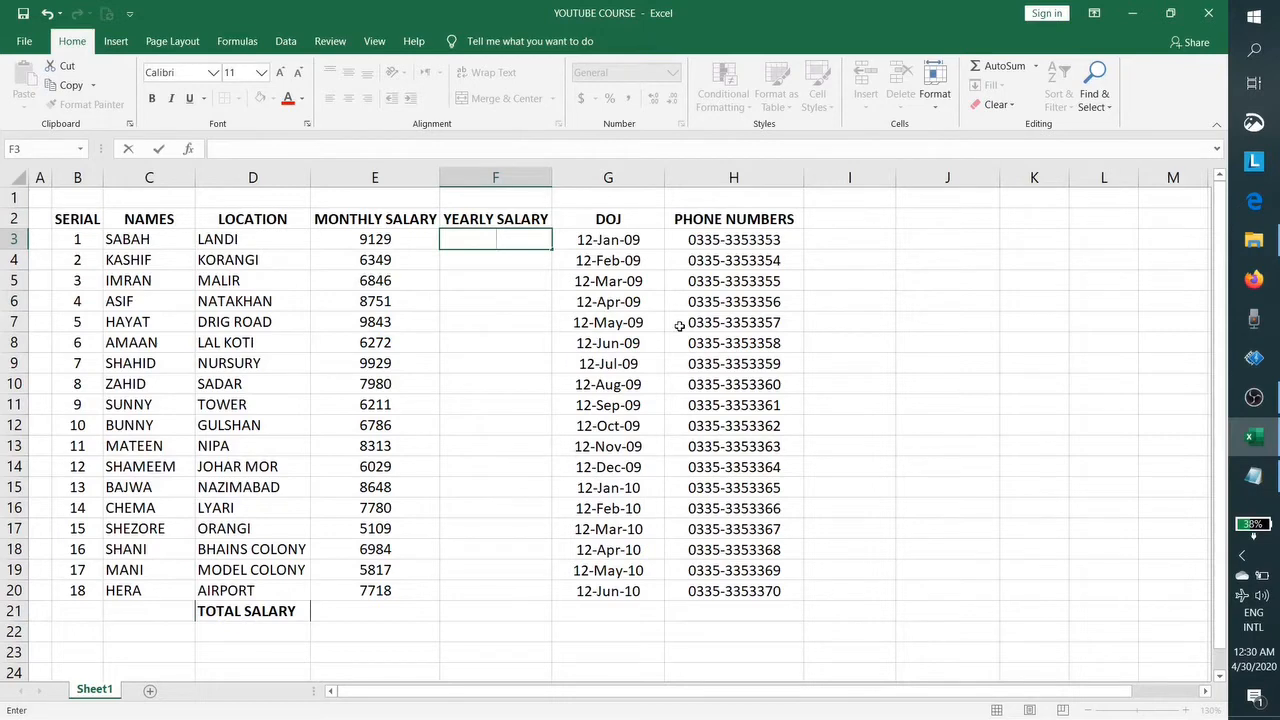
text(=)
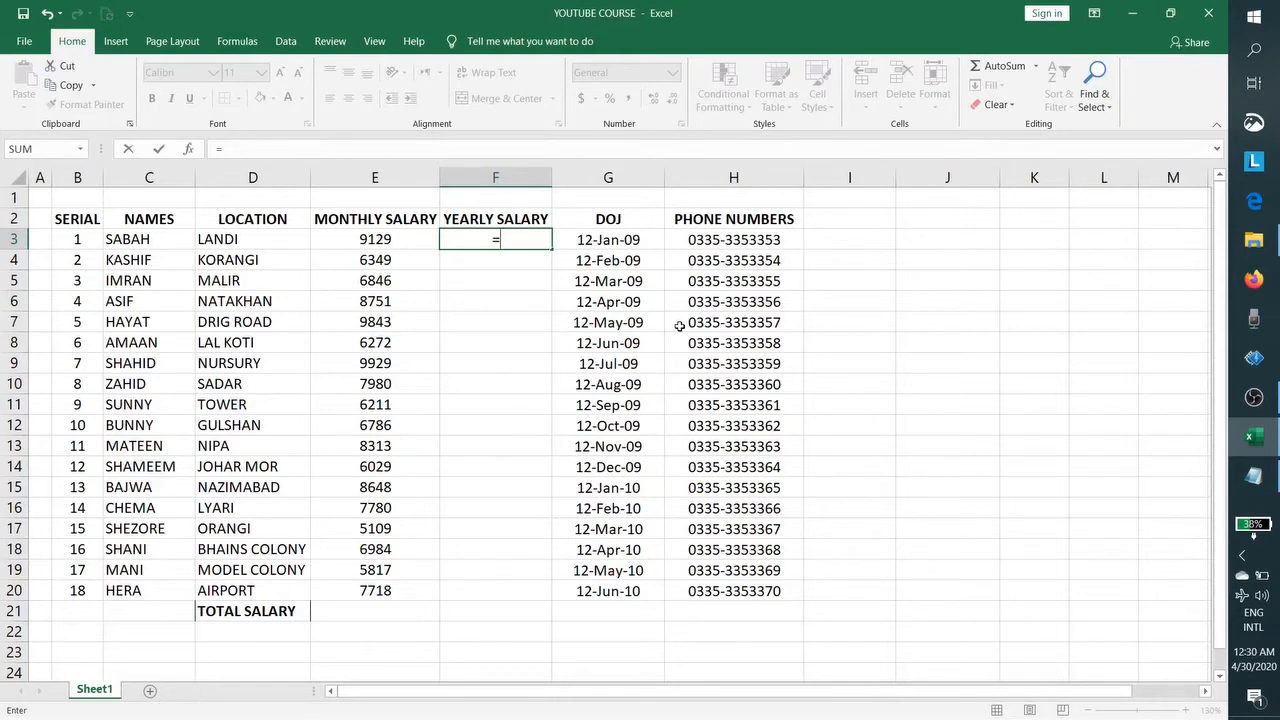
text(SU)
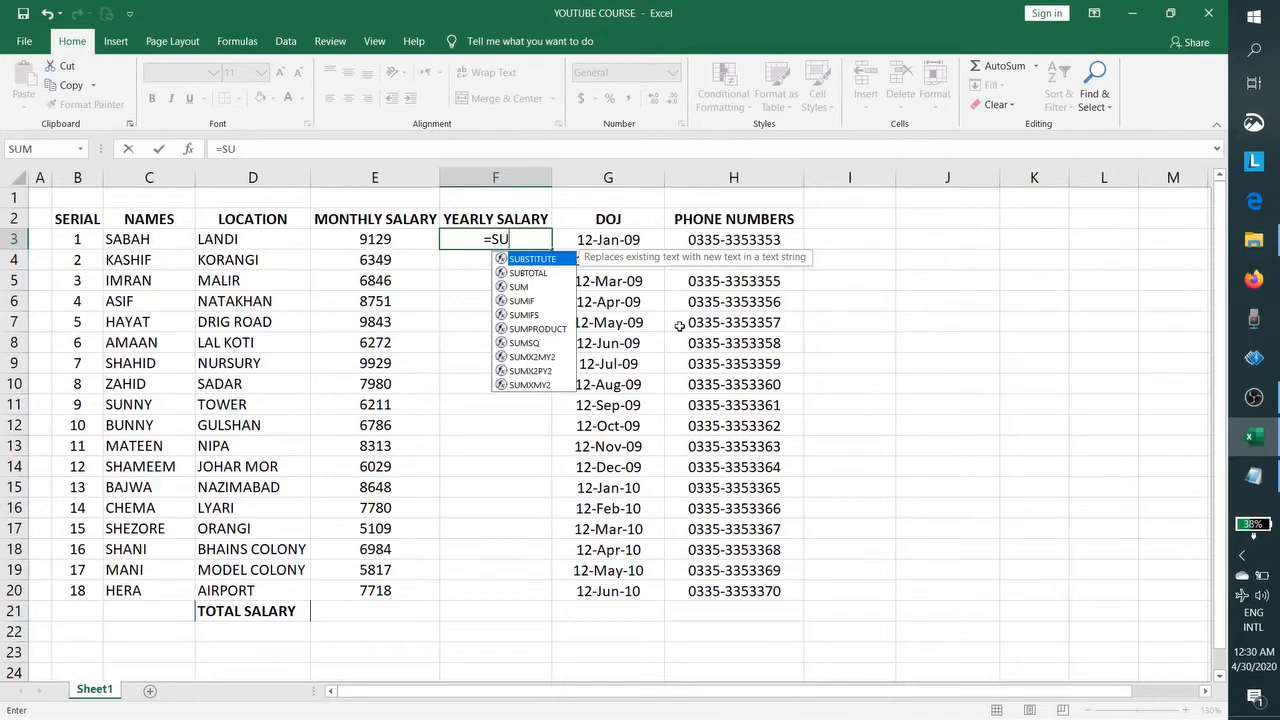
key(BackSpace)
key(BackSpace)
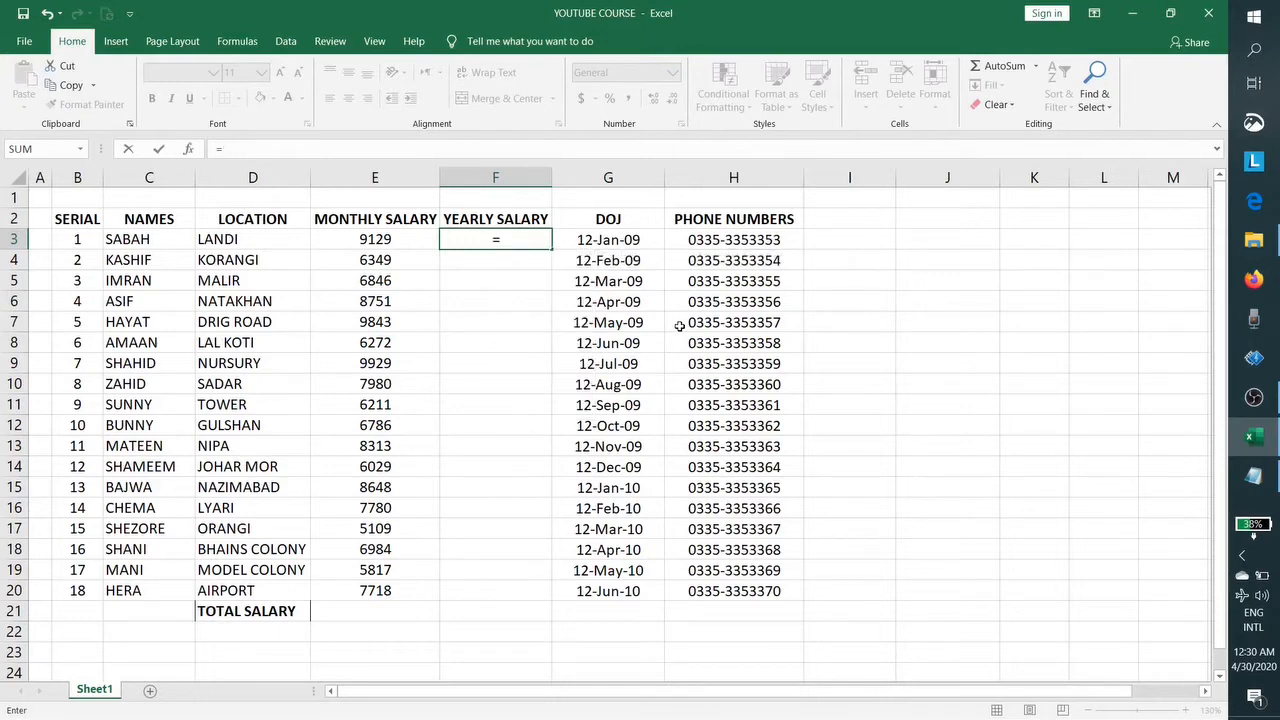
text(S)
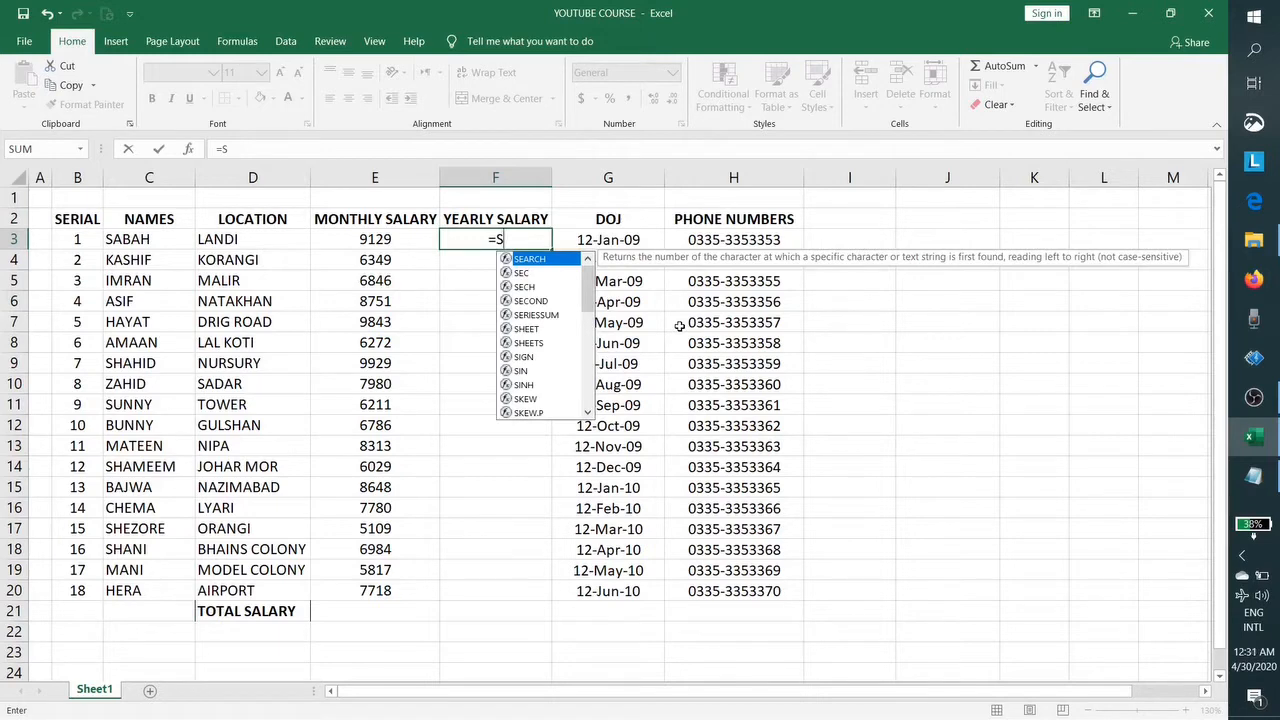
text(U)
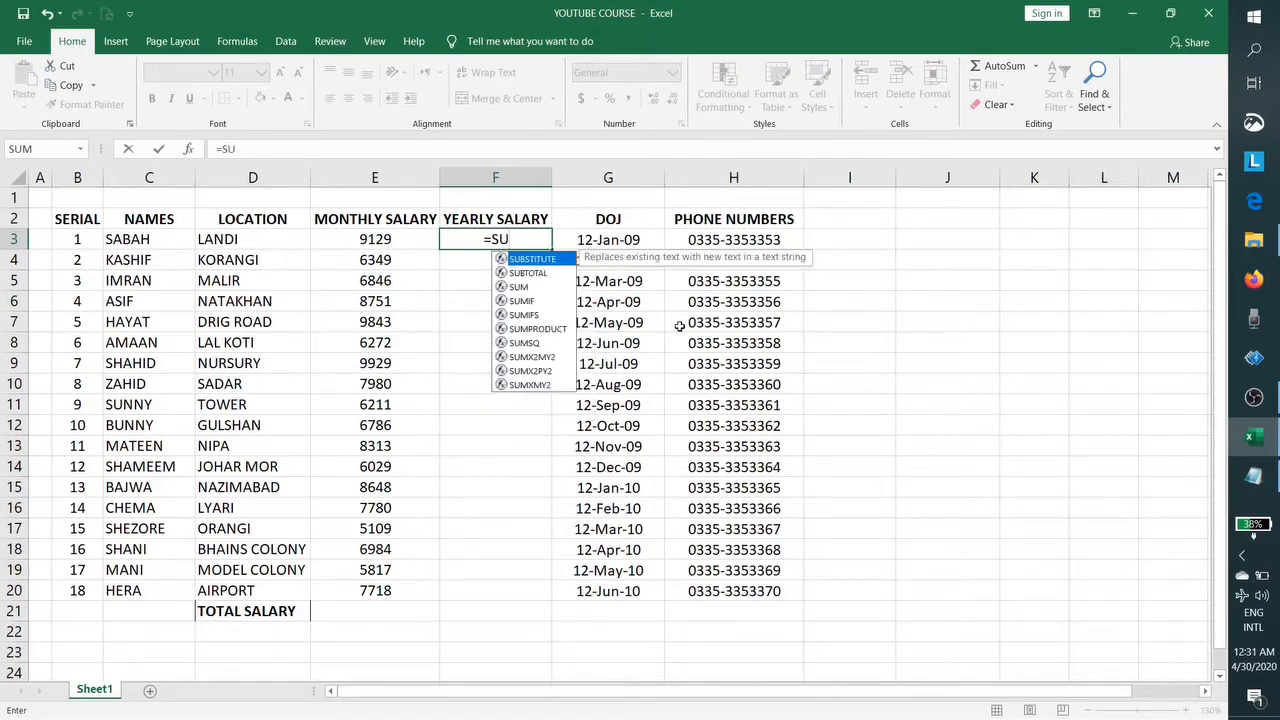
text(M)
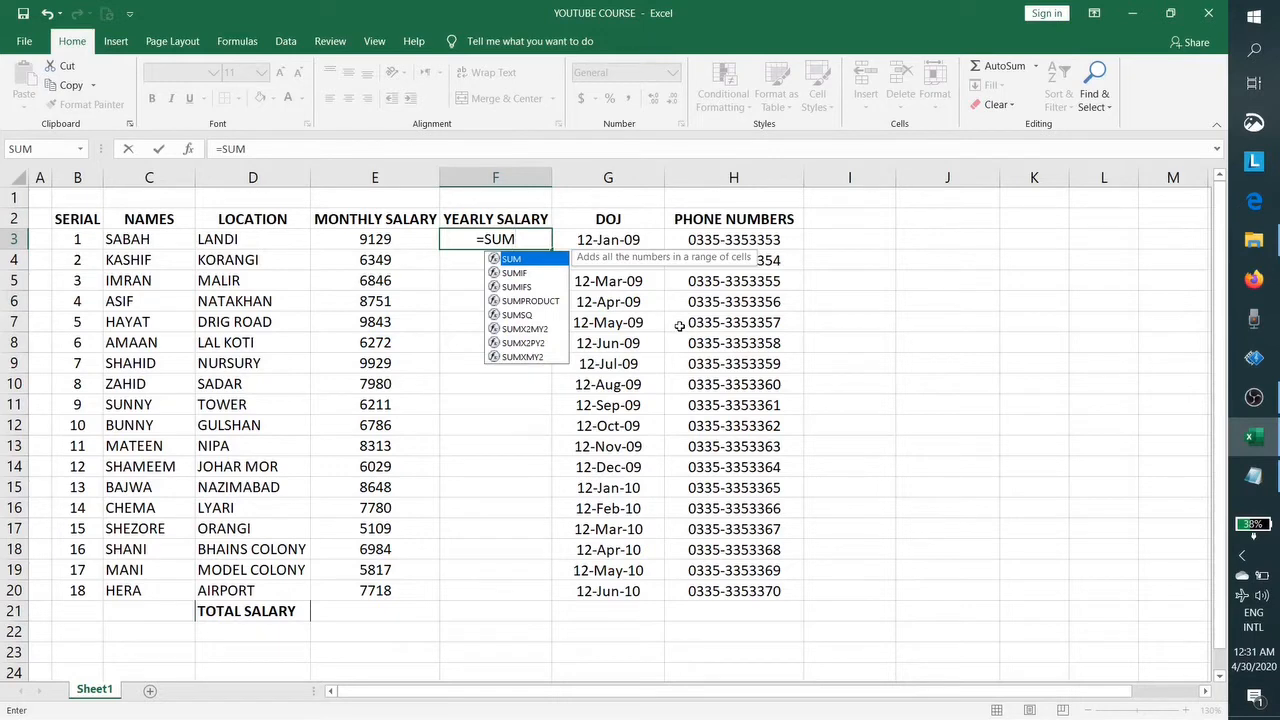
key(BackSpace)
key(BackSpace)
key(BackSpace)
key(BackSpace)
key(Escape)
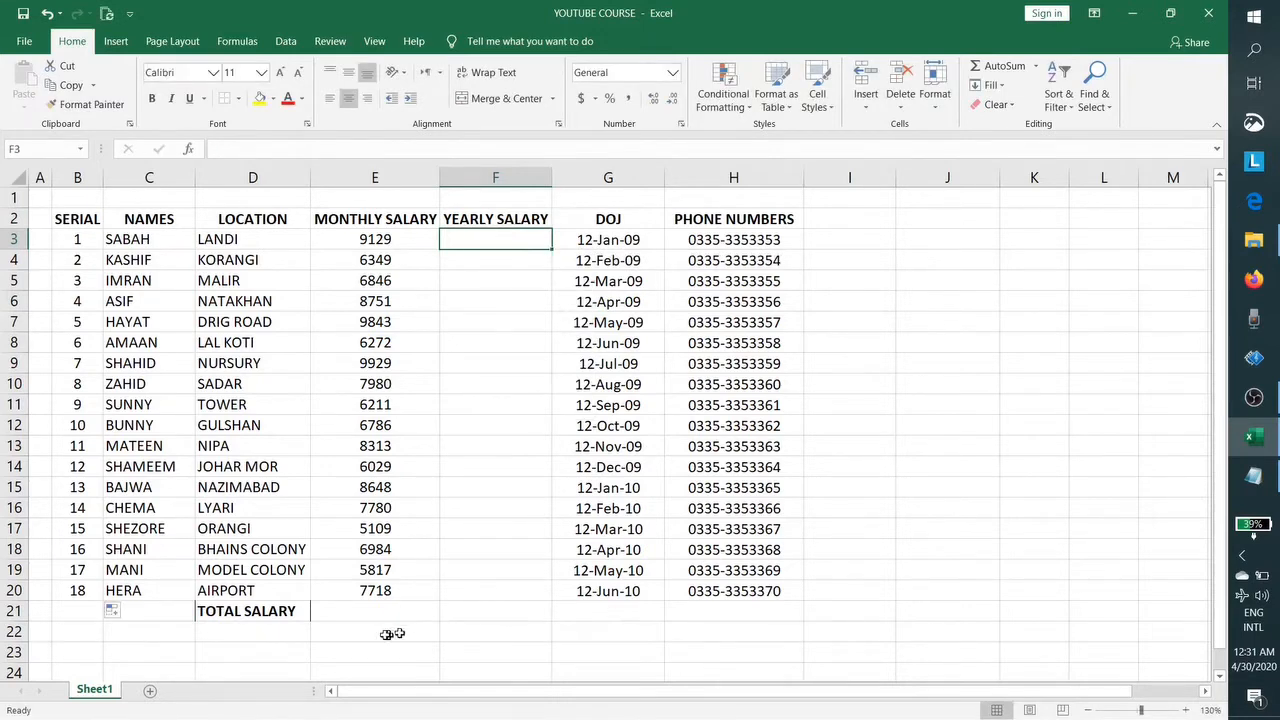
Step: Enter =E3+E4+E5+E6+E7+E8+E9 in E21, giving a total of 57119
click(376, 613)
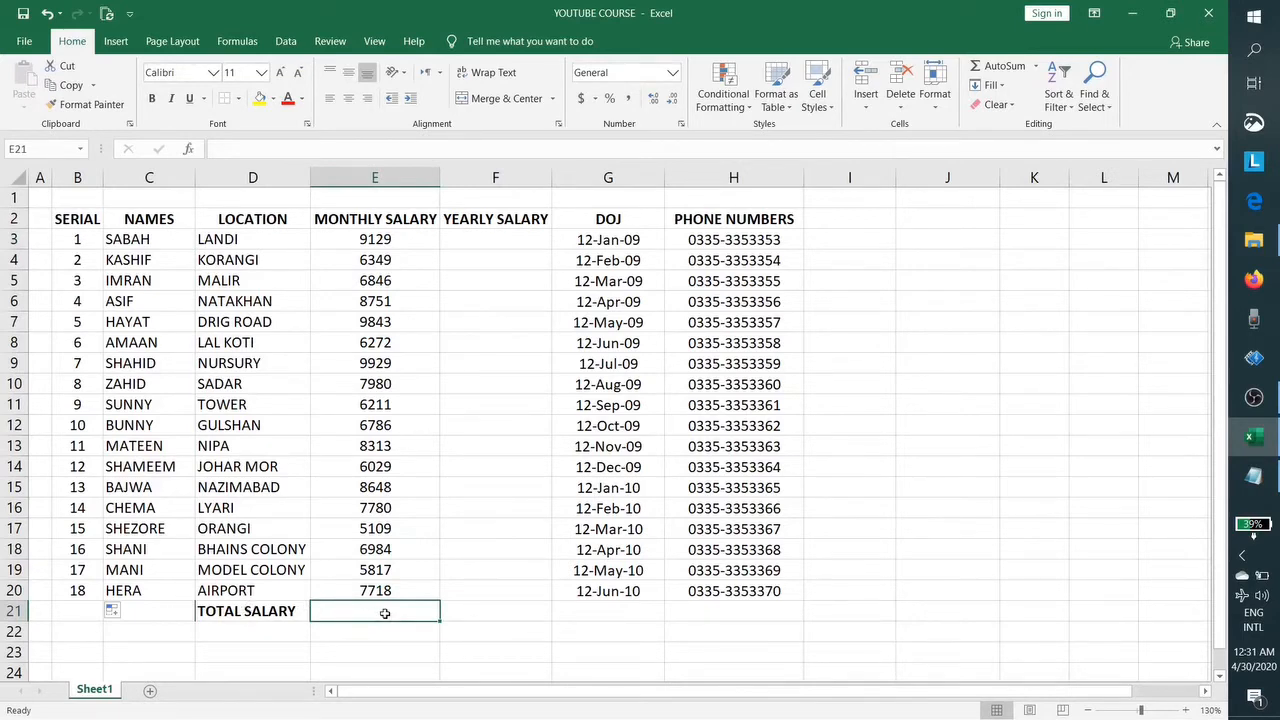
text(=)
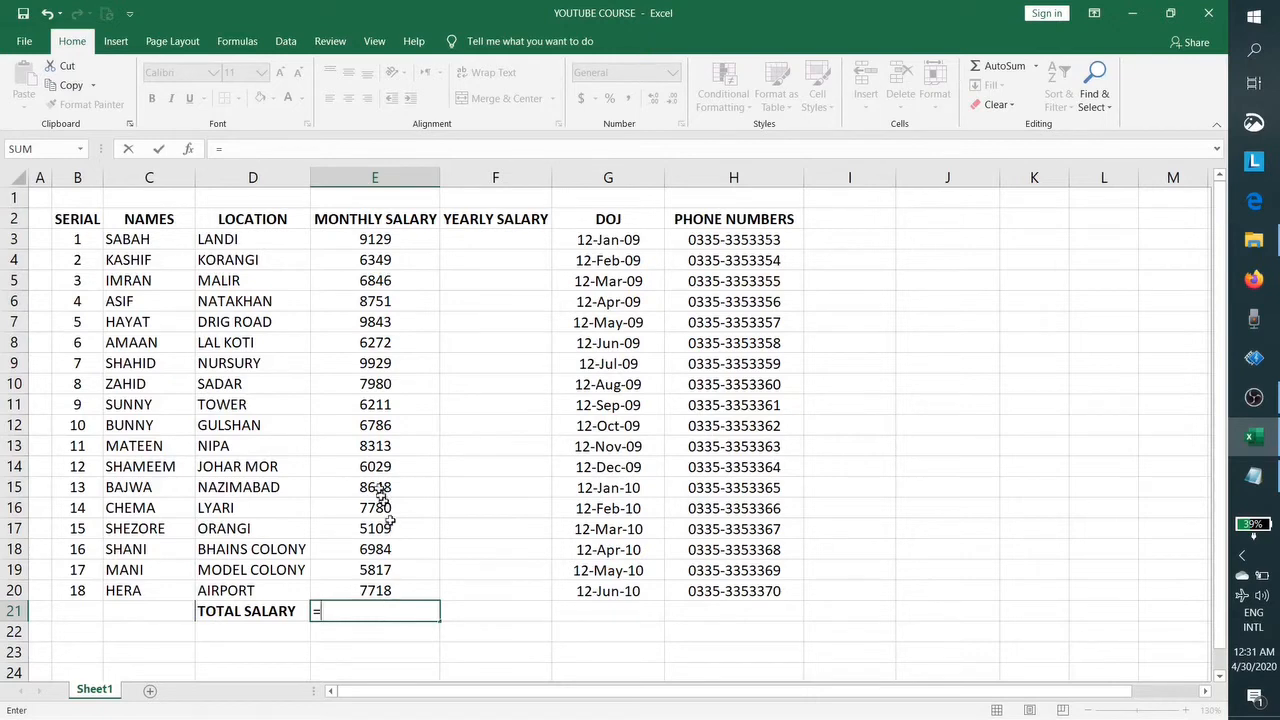
click(375, 240)
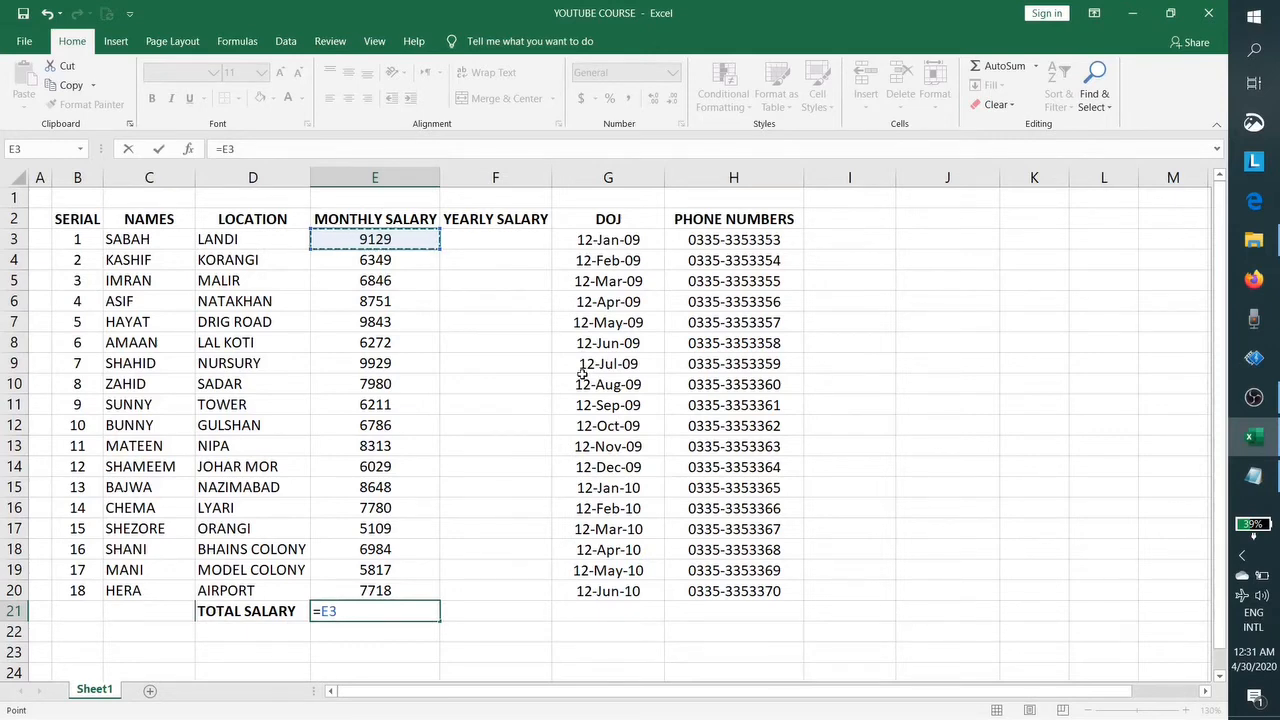
text(+)
click(390, 259)
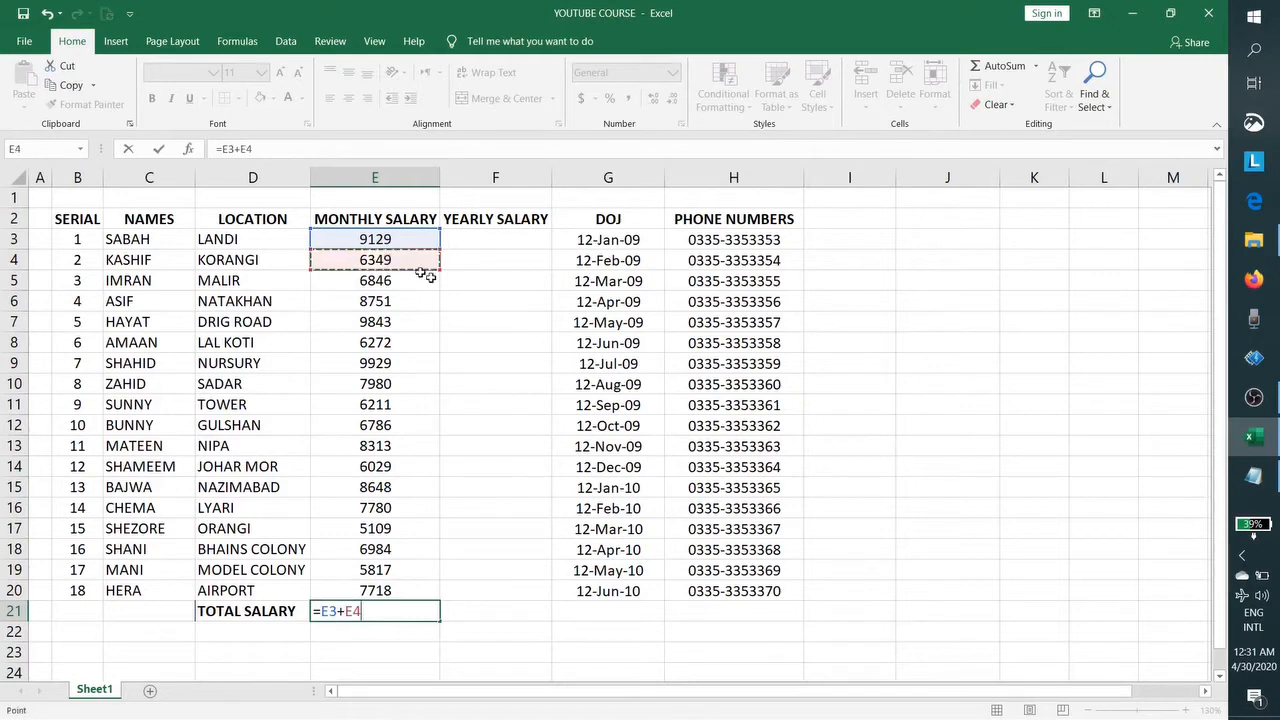
text(+)
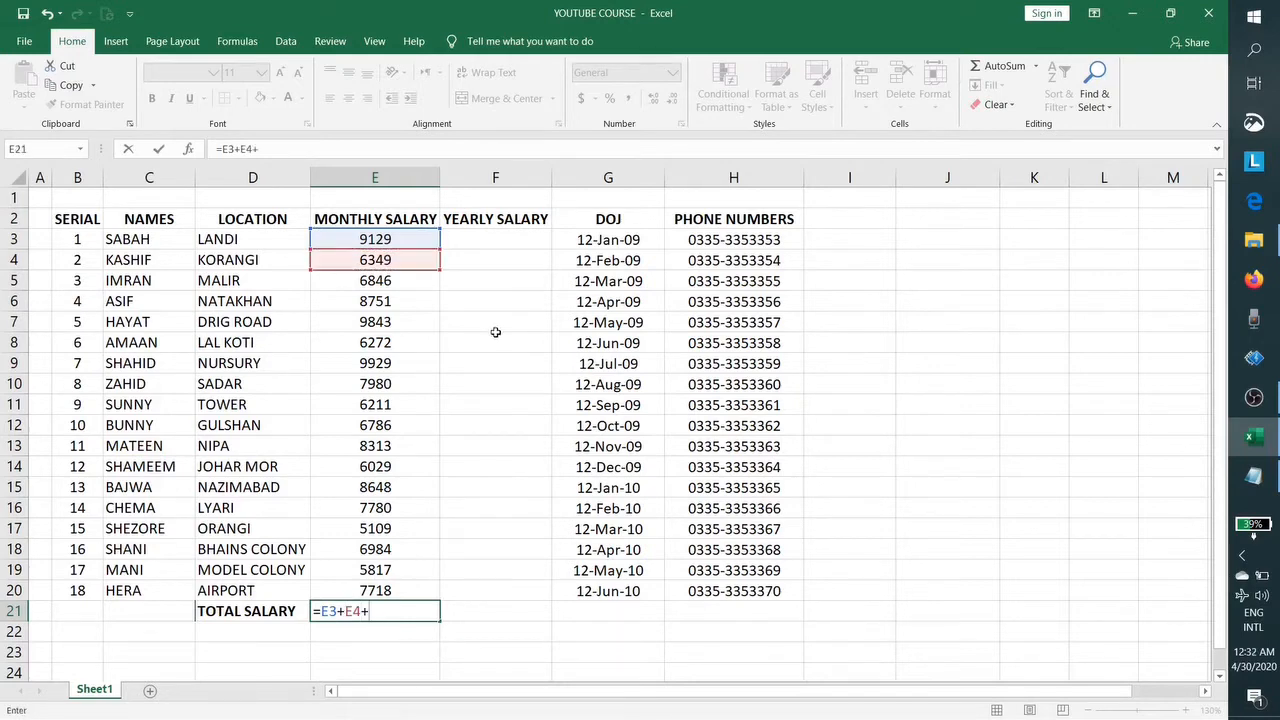
click(372, 284)
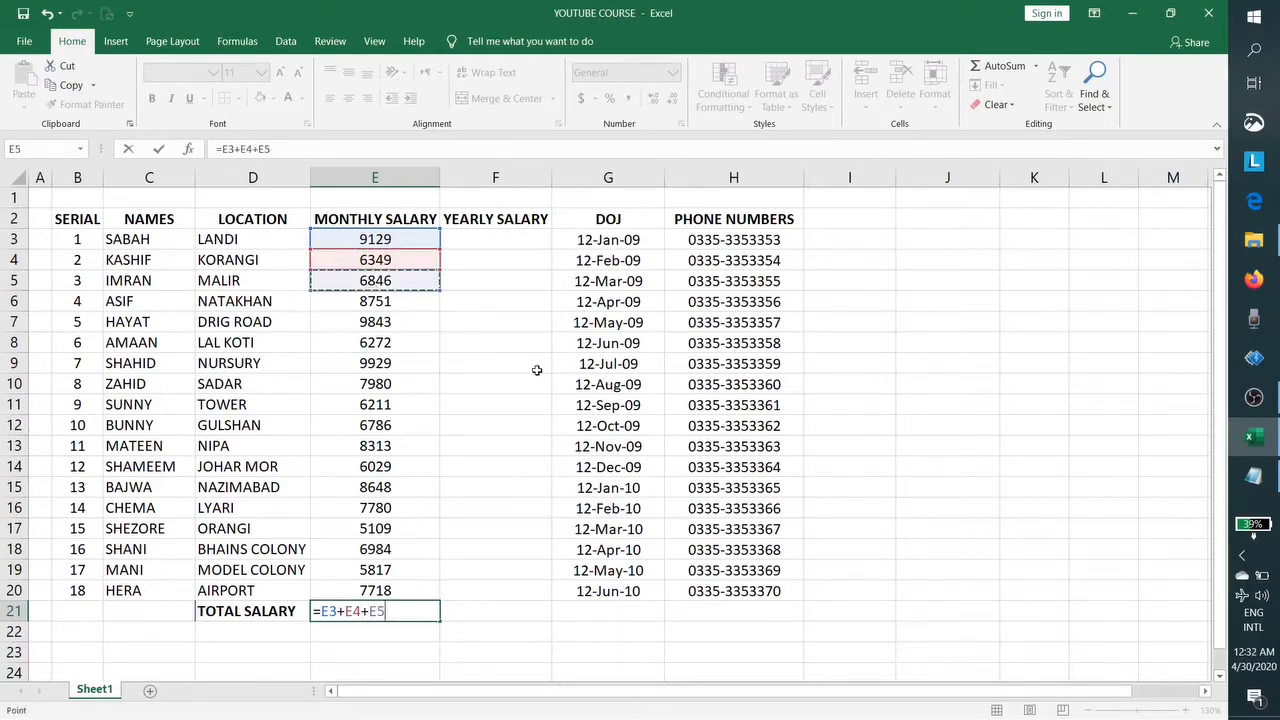
text(+)
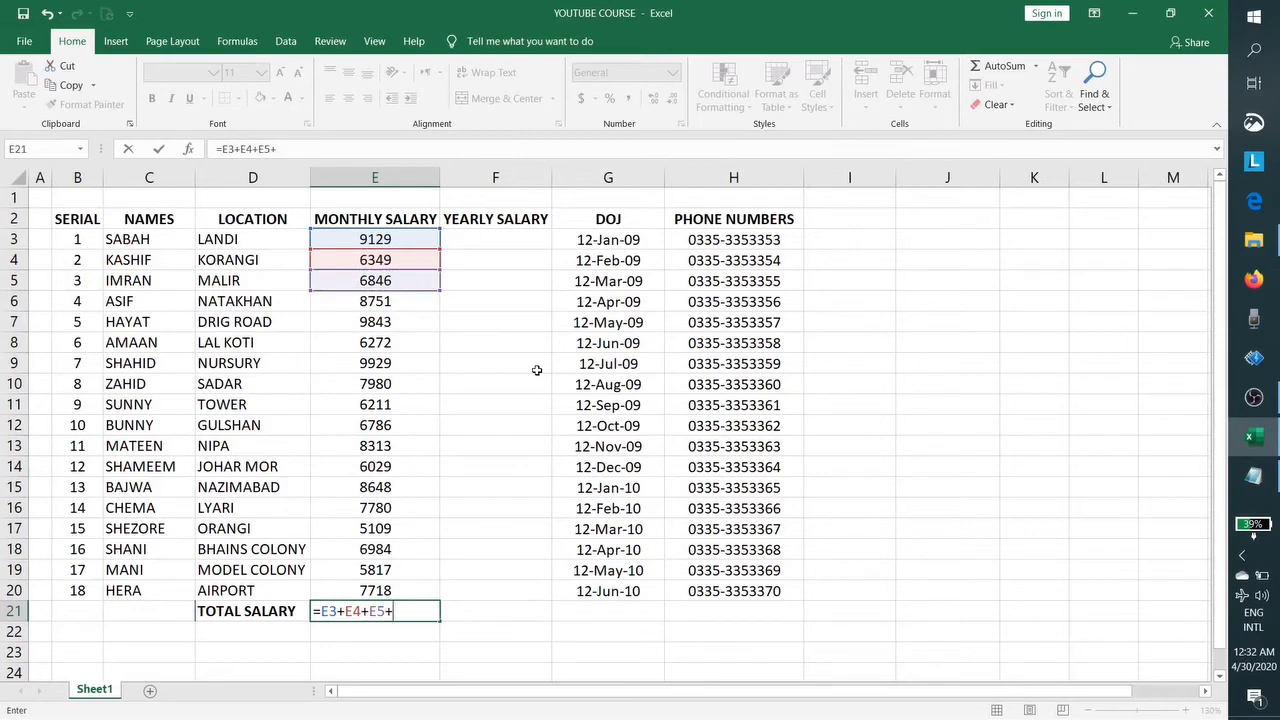
click(343, 304)
text(+)
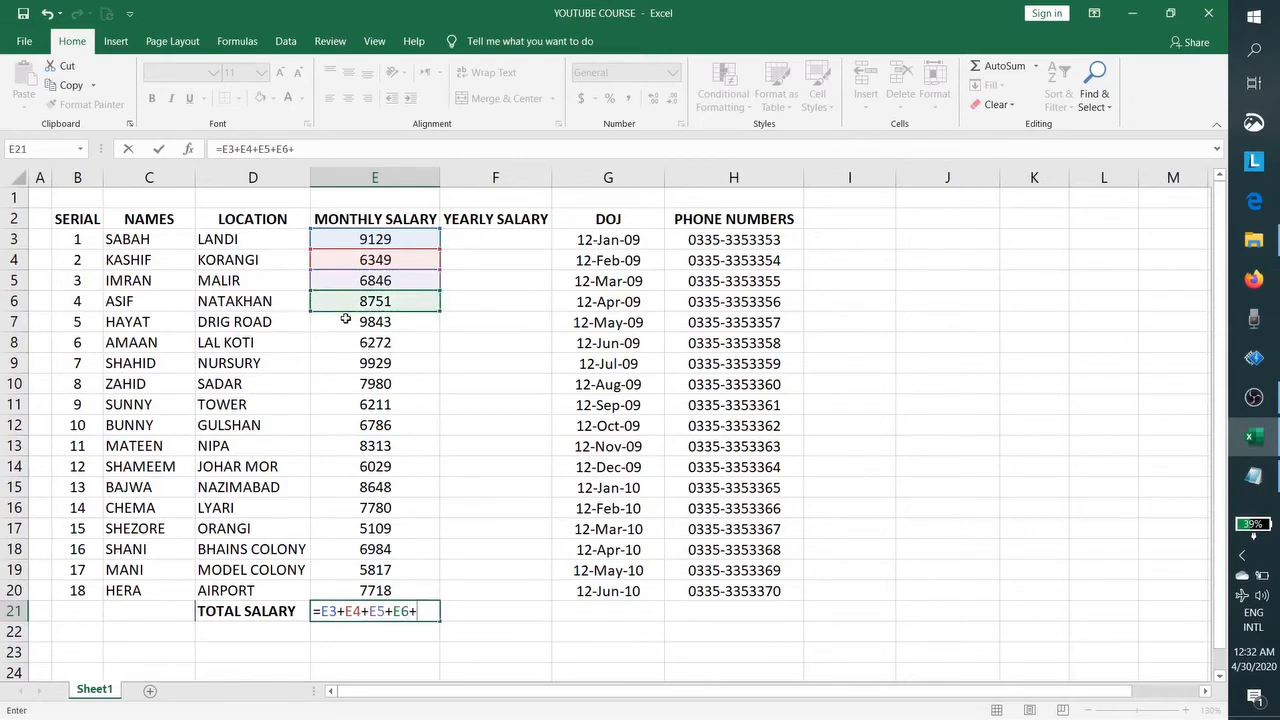
click(345, 318)
text(+)
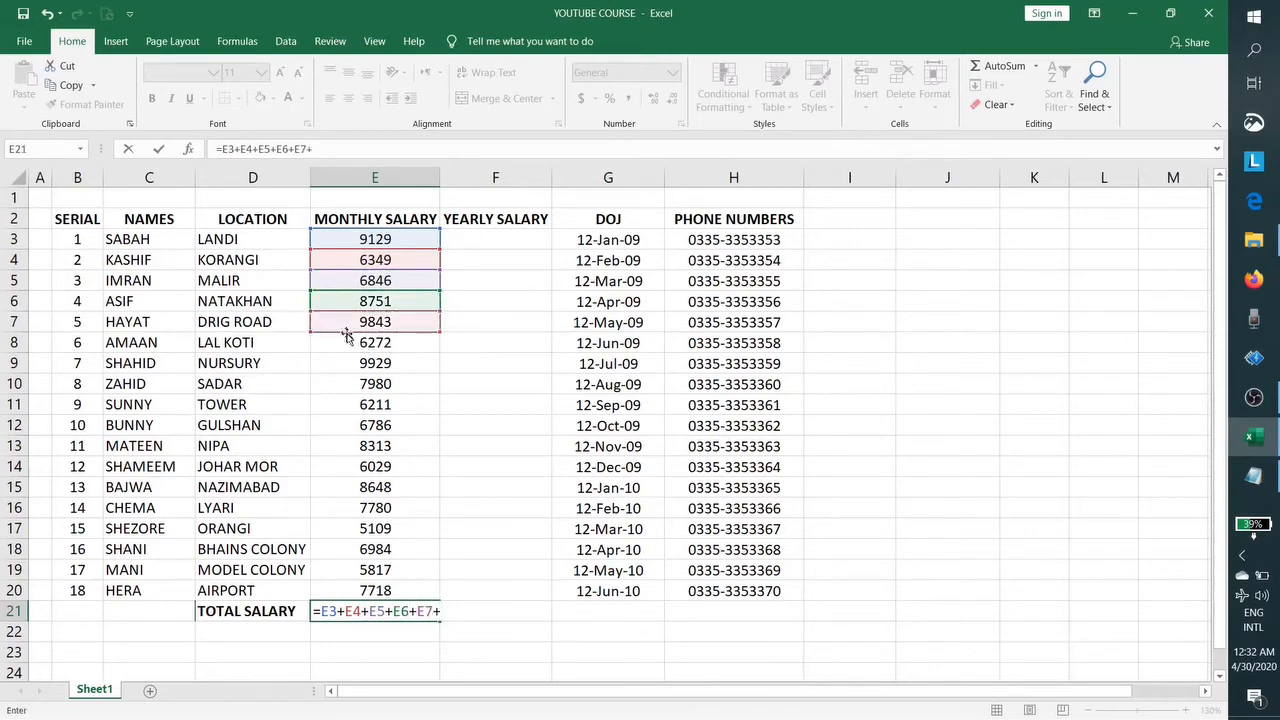
click(351, 340)
text(+)
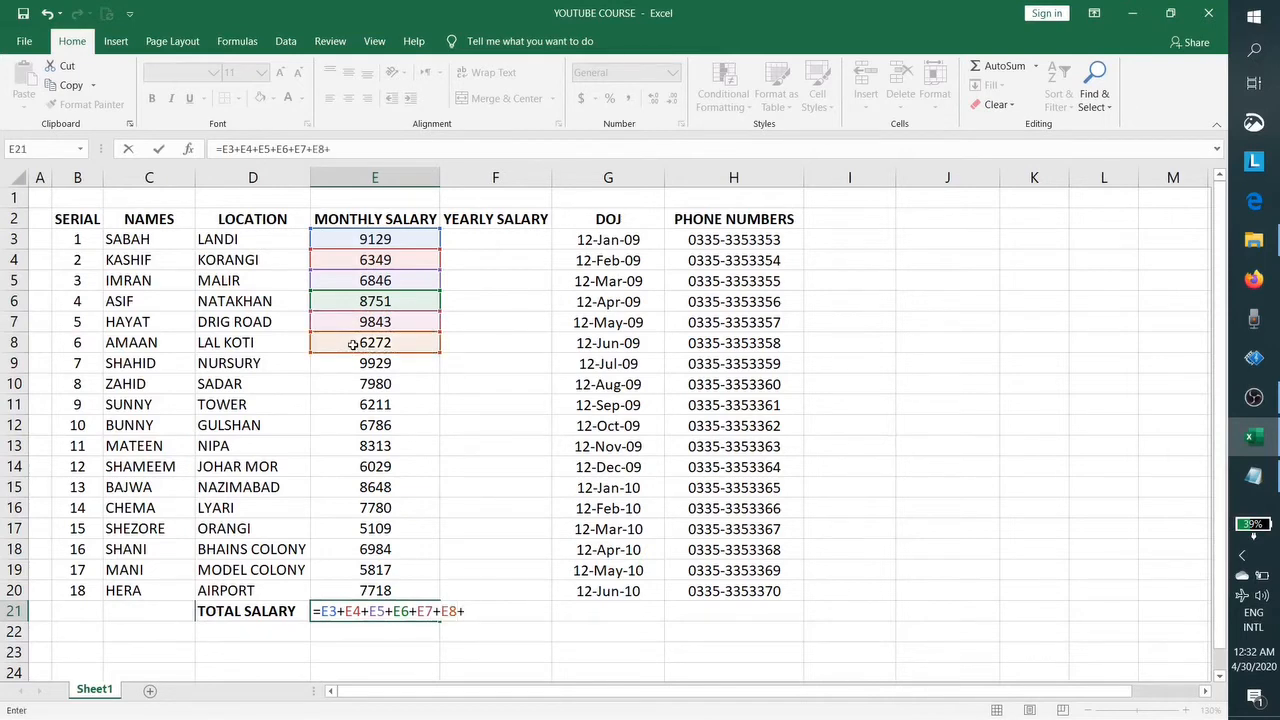
click(355, 364)
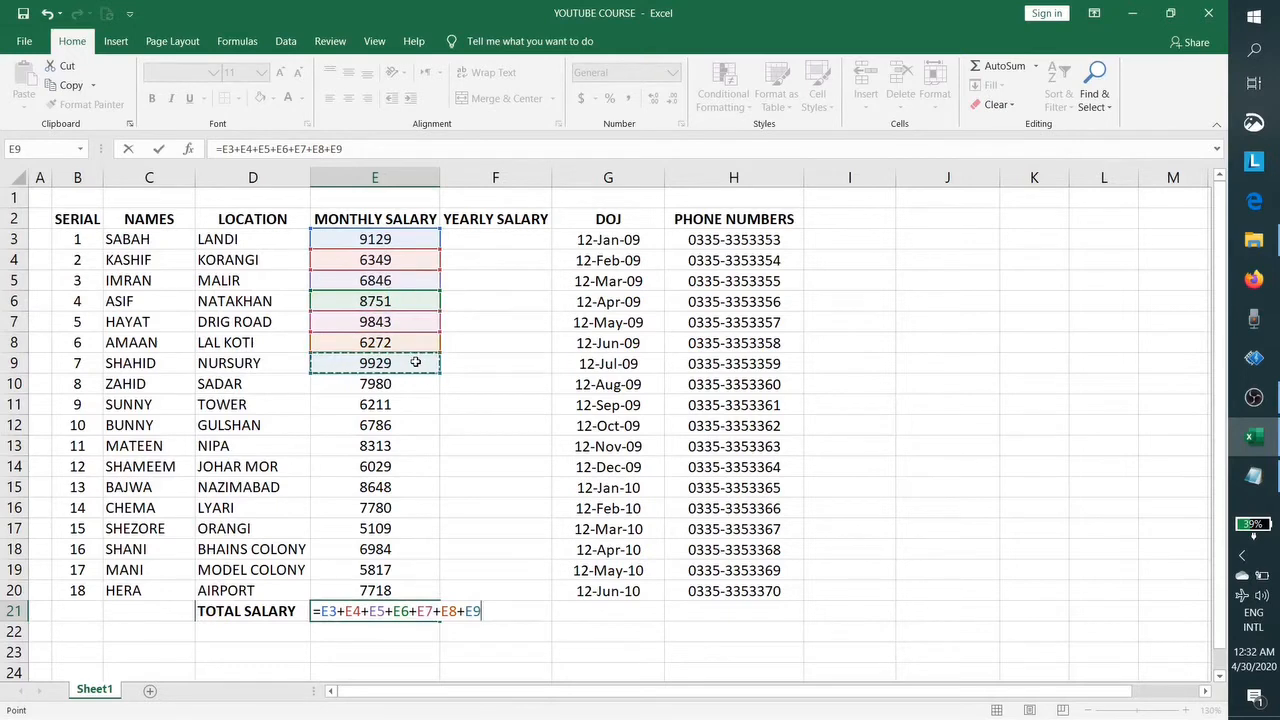
key(Return)
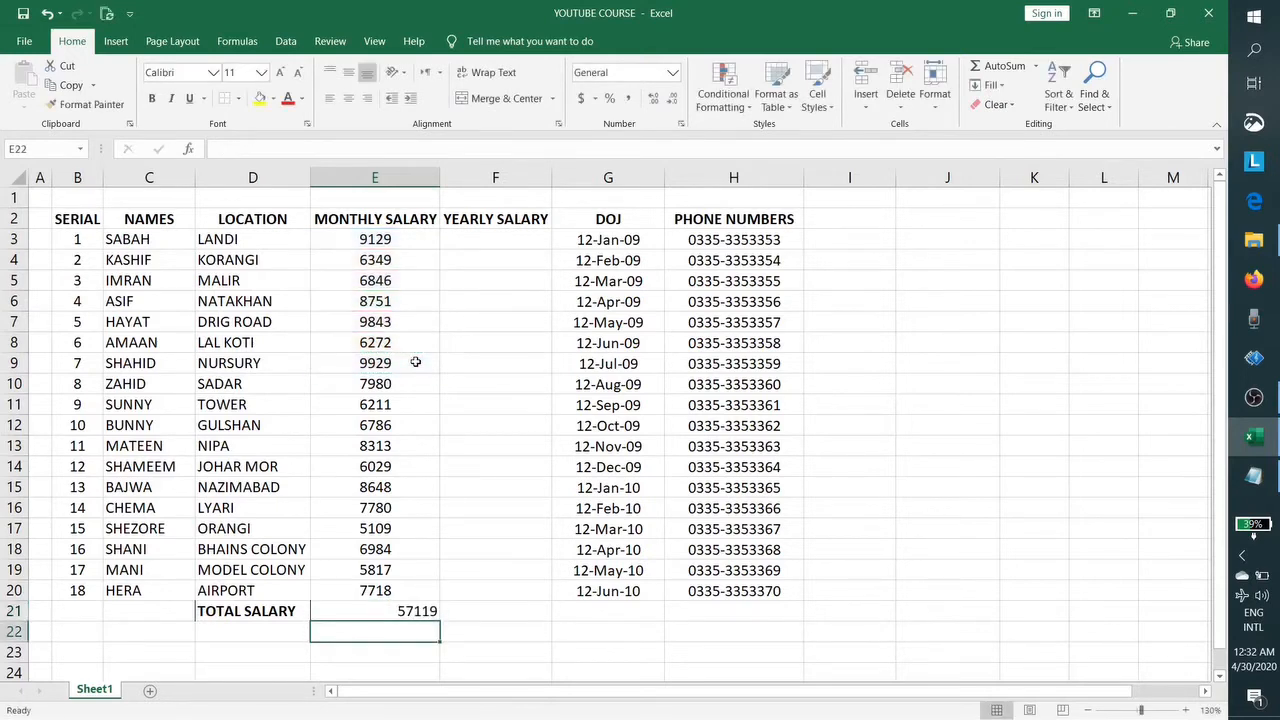
Step: Replace E21's formula with =SUM(E3:E20), giving a total of 134494
click(418, 612)
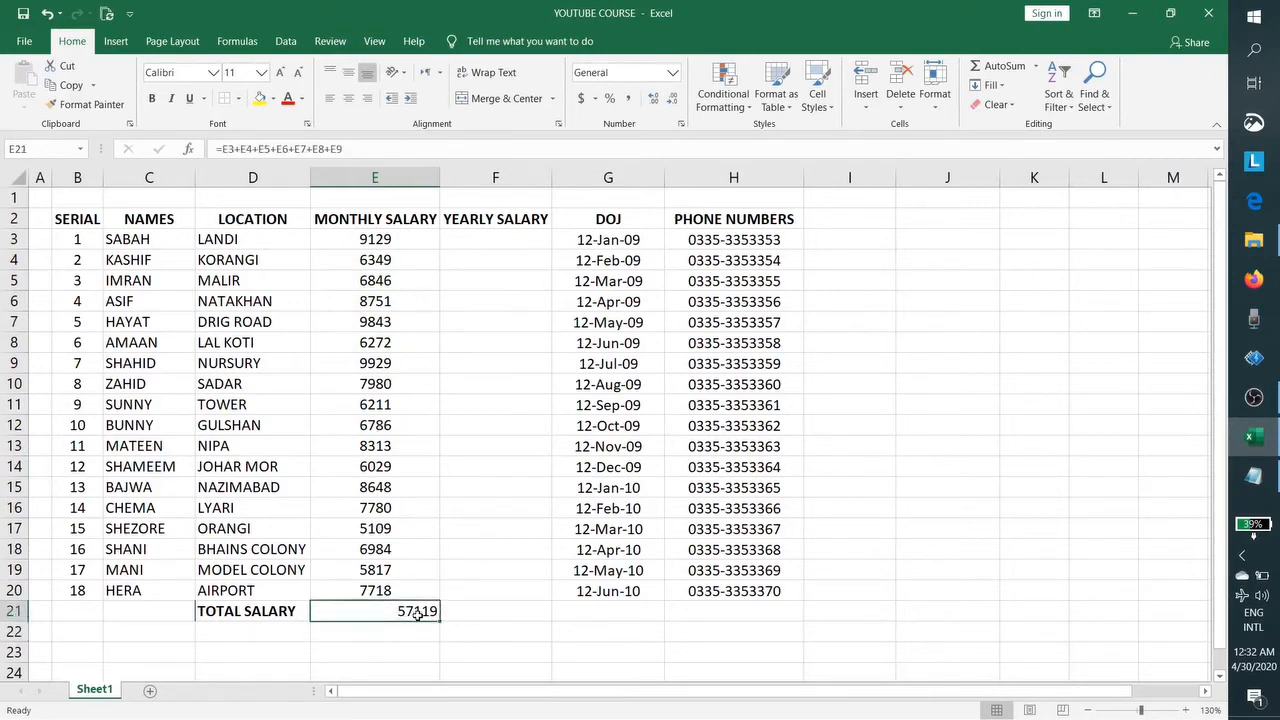
double_click(418, 612)
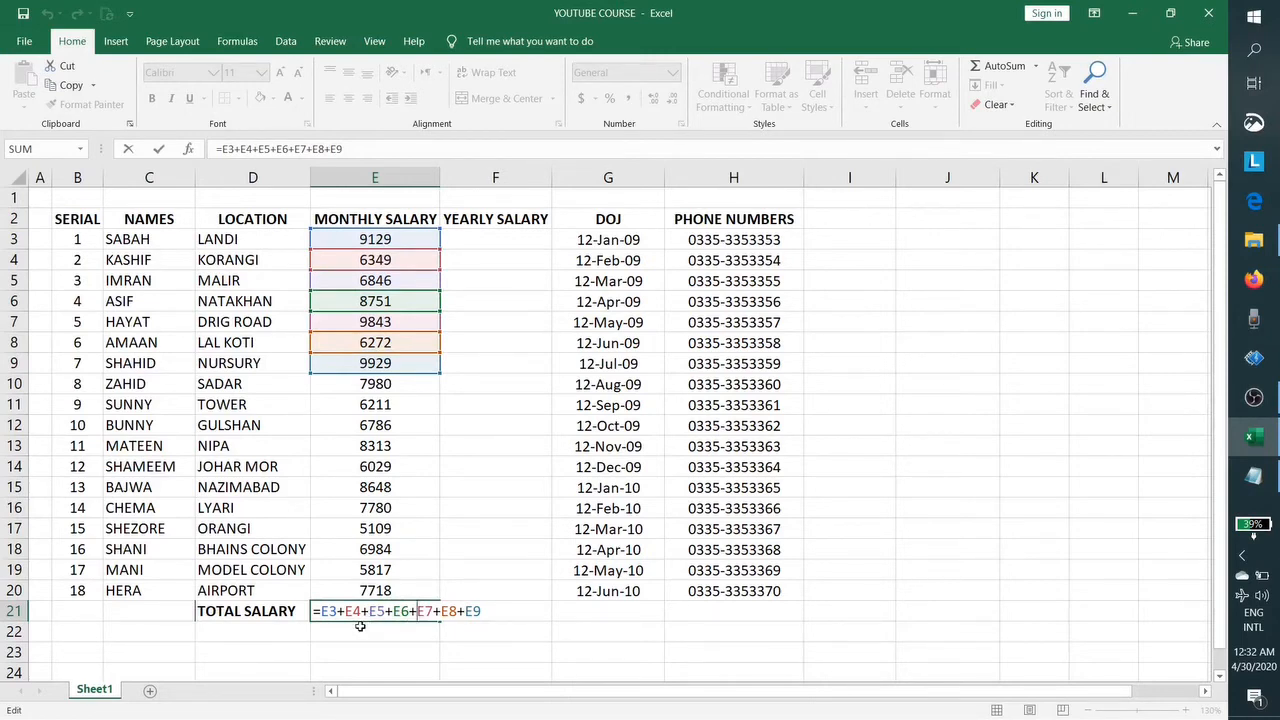
key(ctrl+Return)
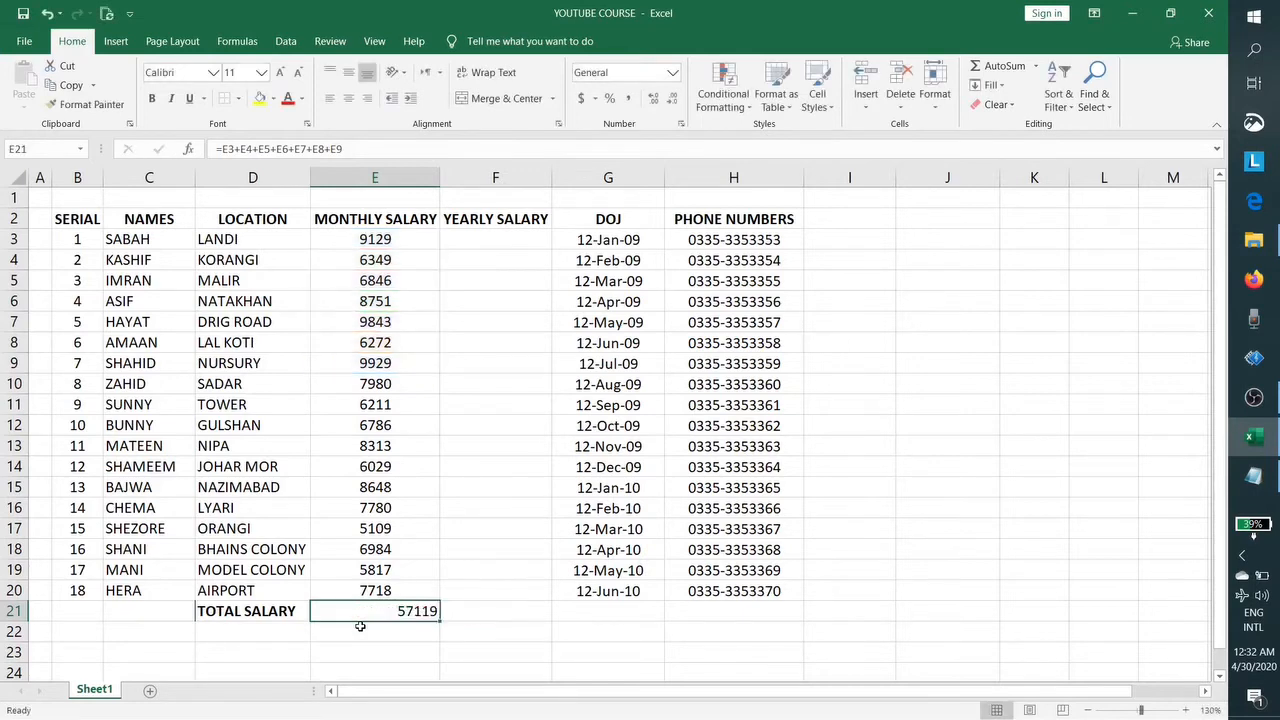
text(=S)
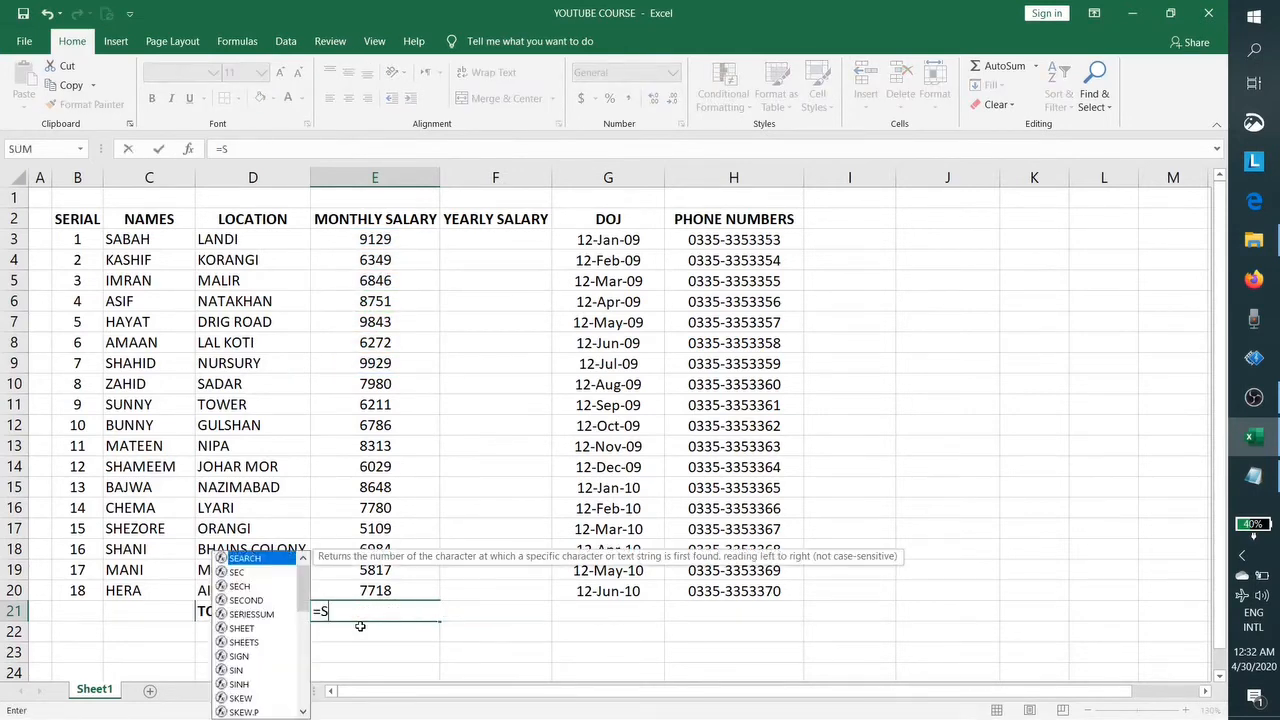
text(UM)
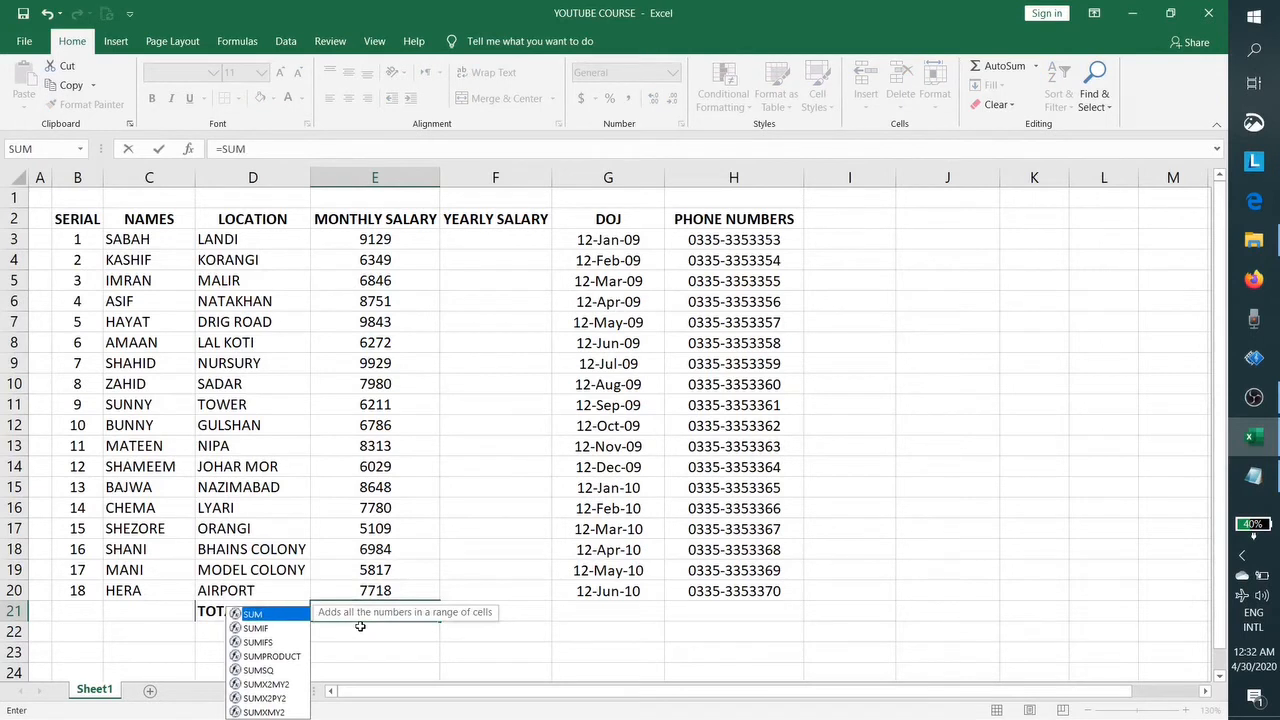
text(()
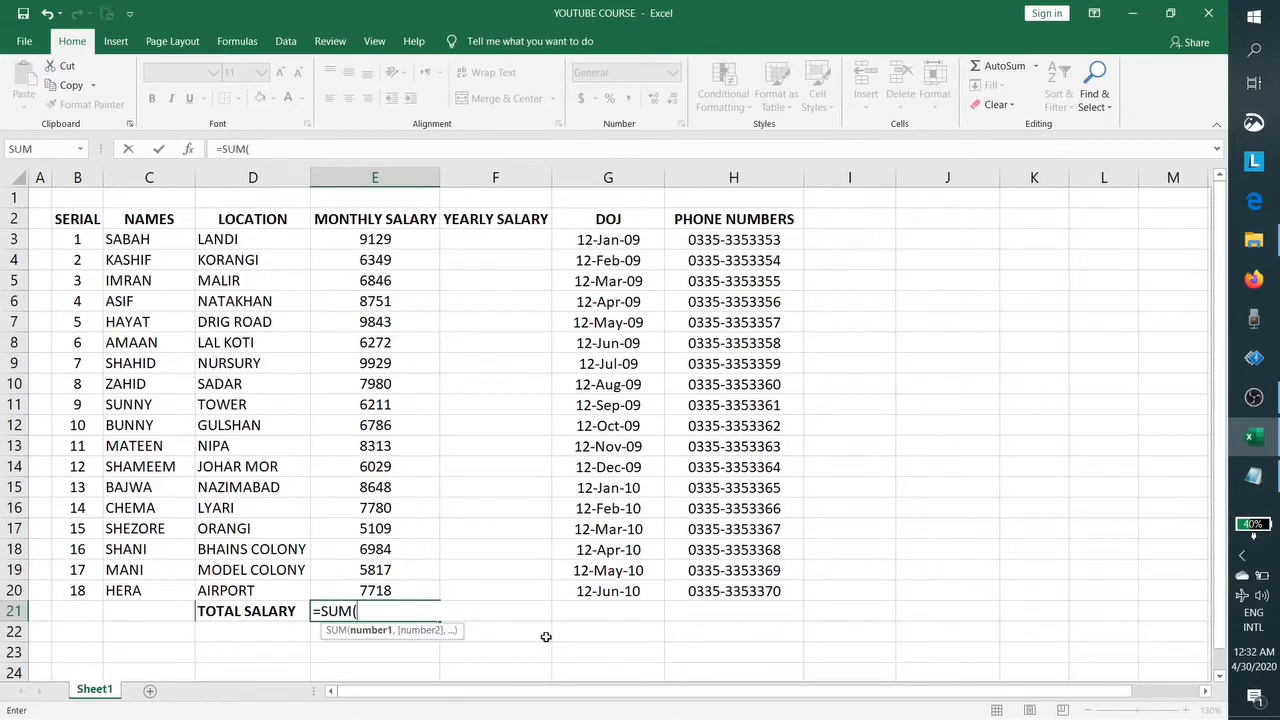
click(400, 240)
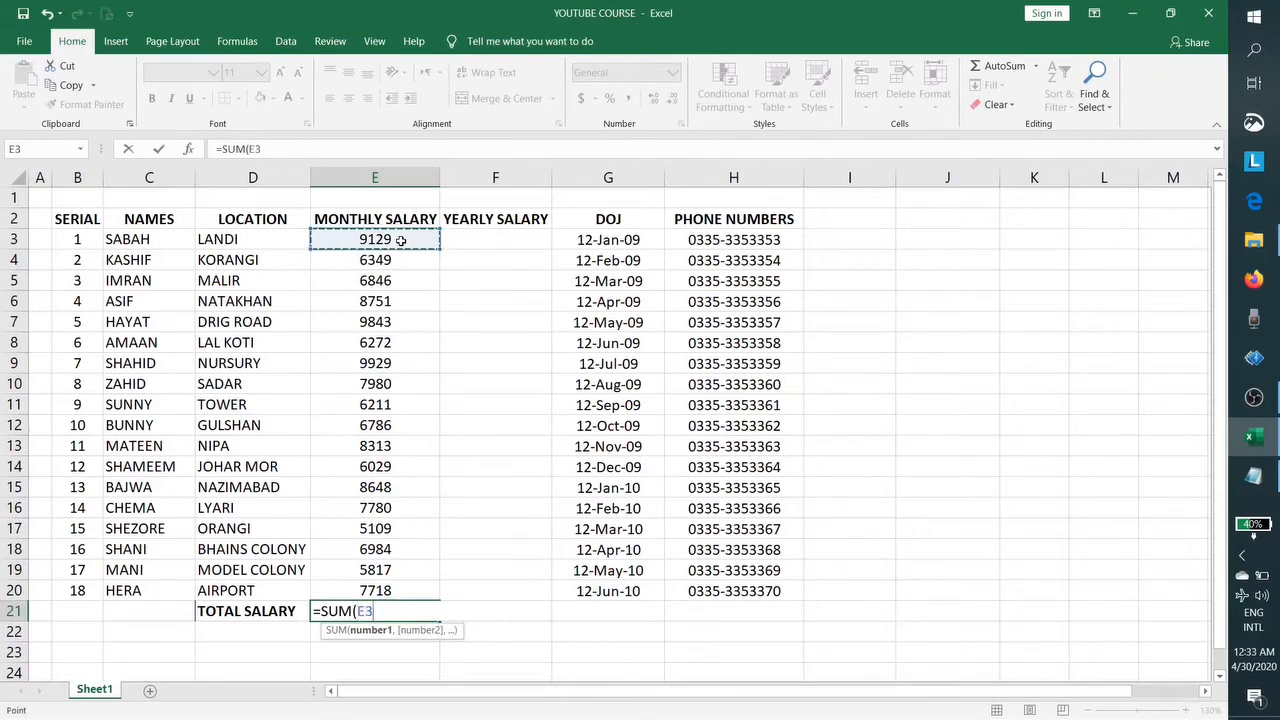
mouse_move(402, 244)
mouse_down()
mouse_move(406, 474)
mouse_move(426, 590)
mouse_up()
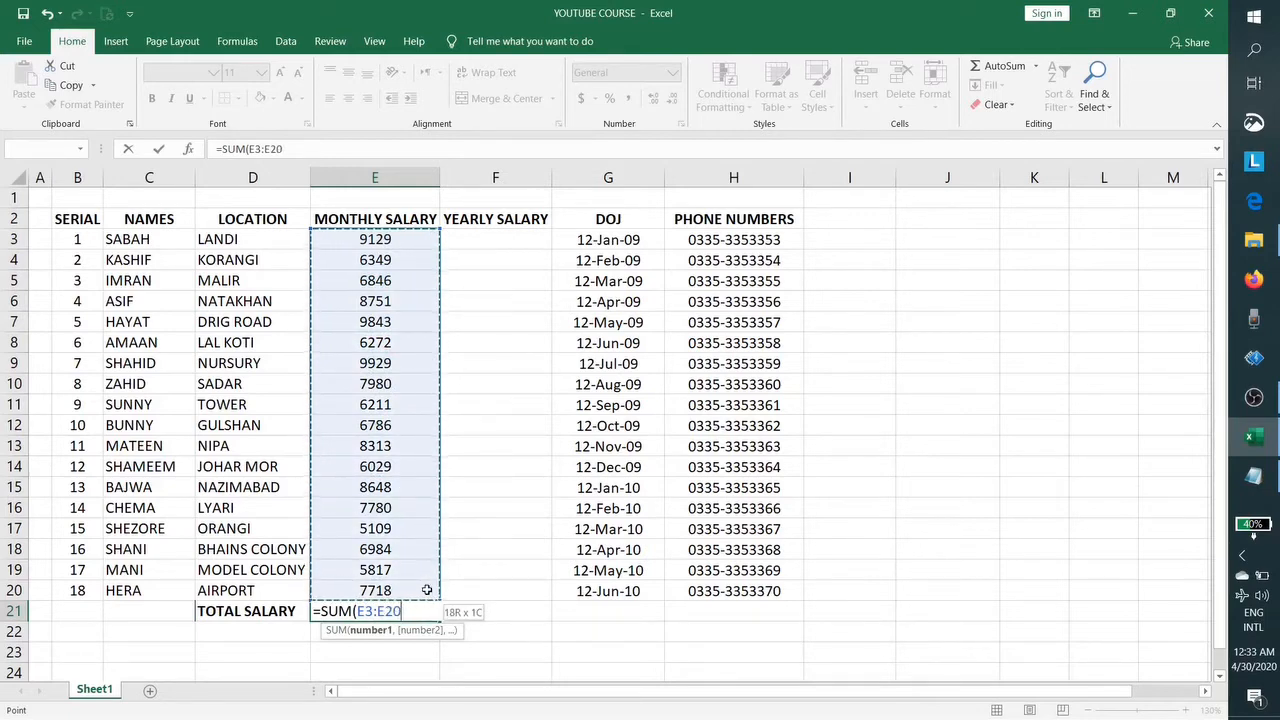
drag(427, 590, 428, 590)
text())
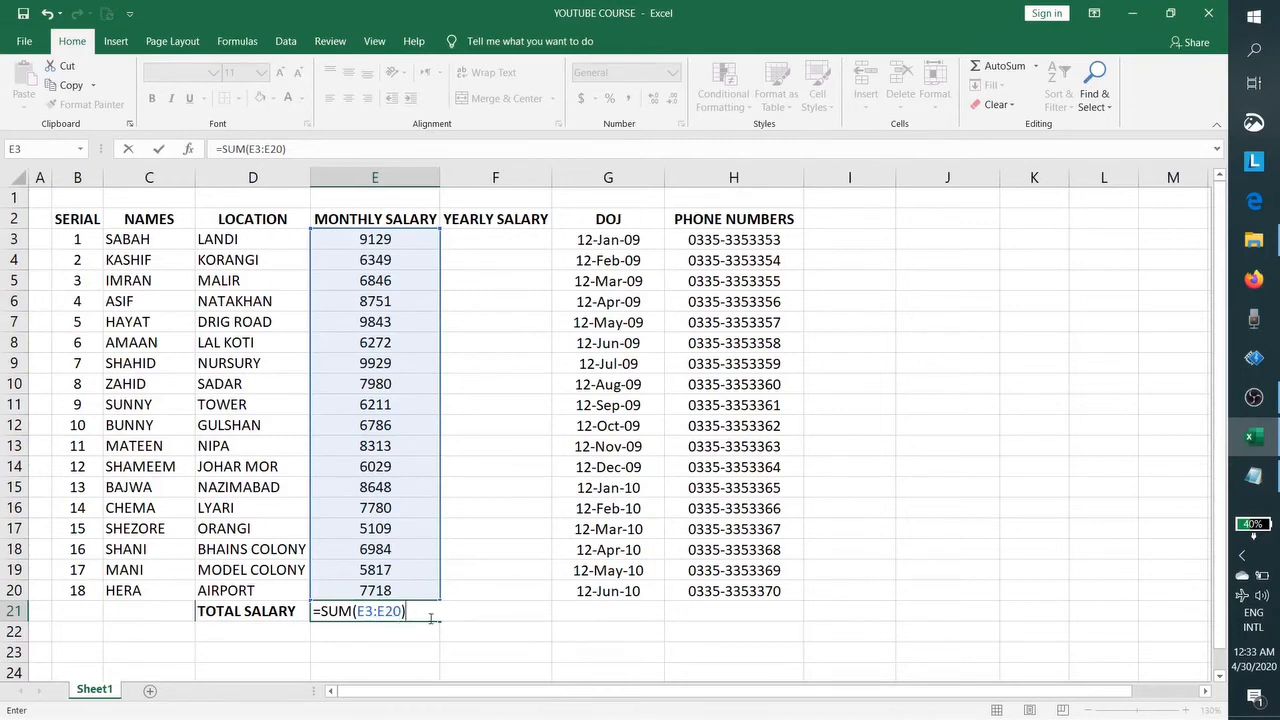
key(Return)
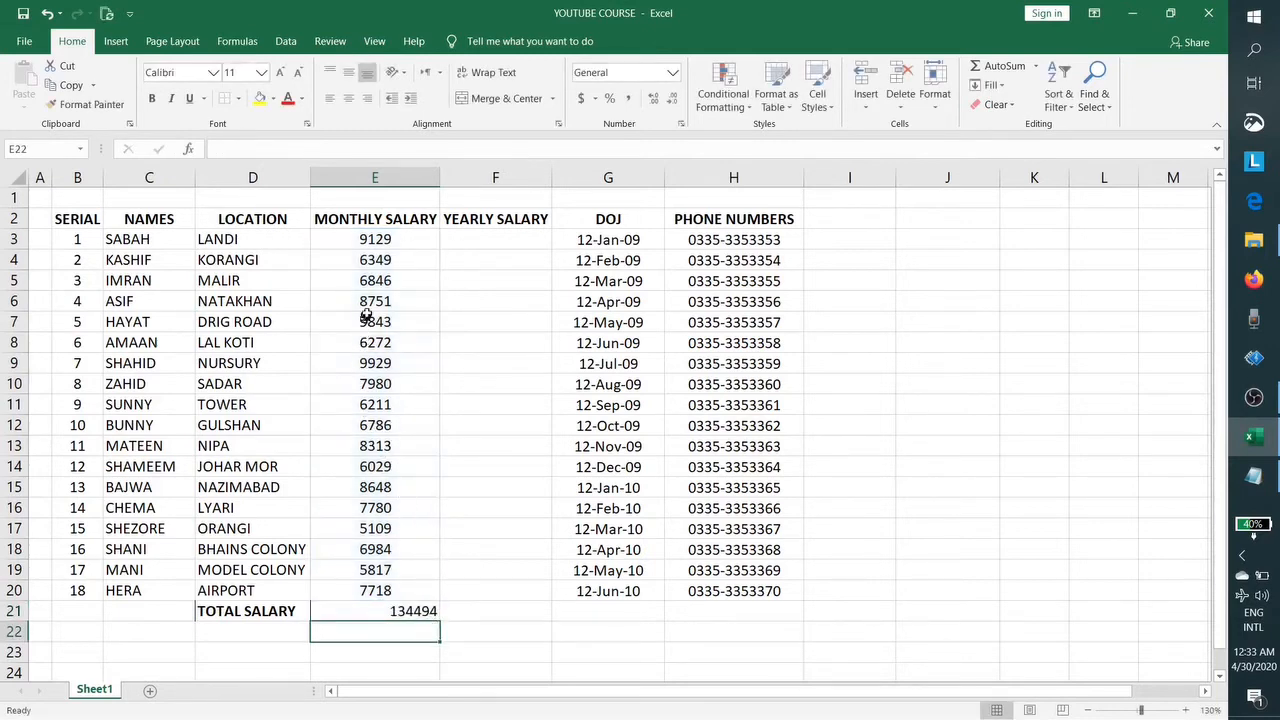
Step: Centre, middle-align and bold the 134494 total in E21
click(394, 611)
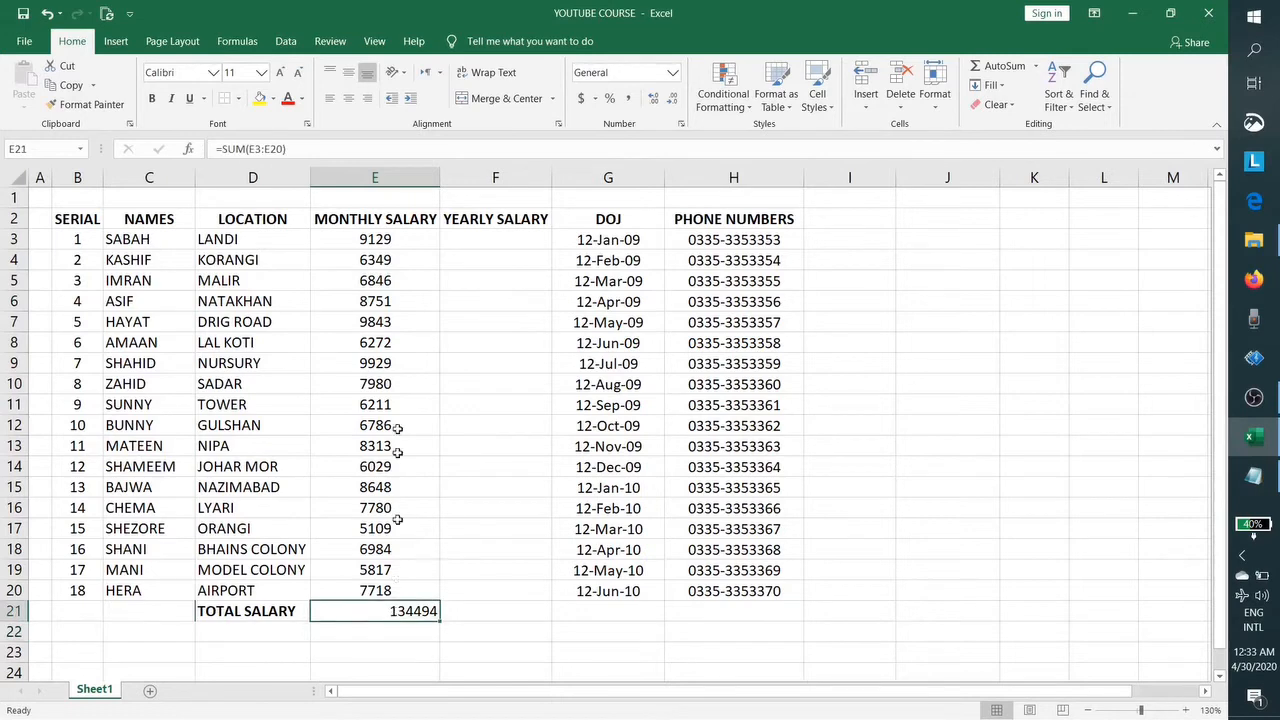
click(349, 98)
click(348, 72)
click(152, 98)
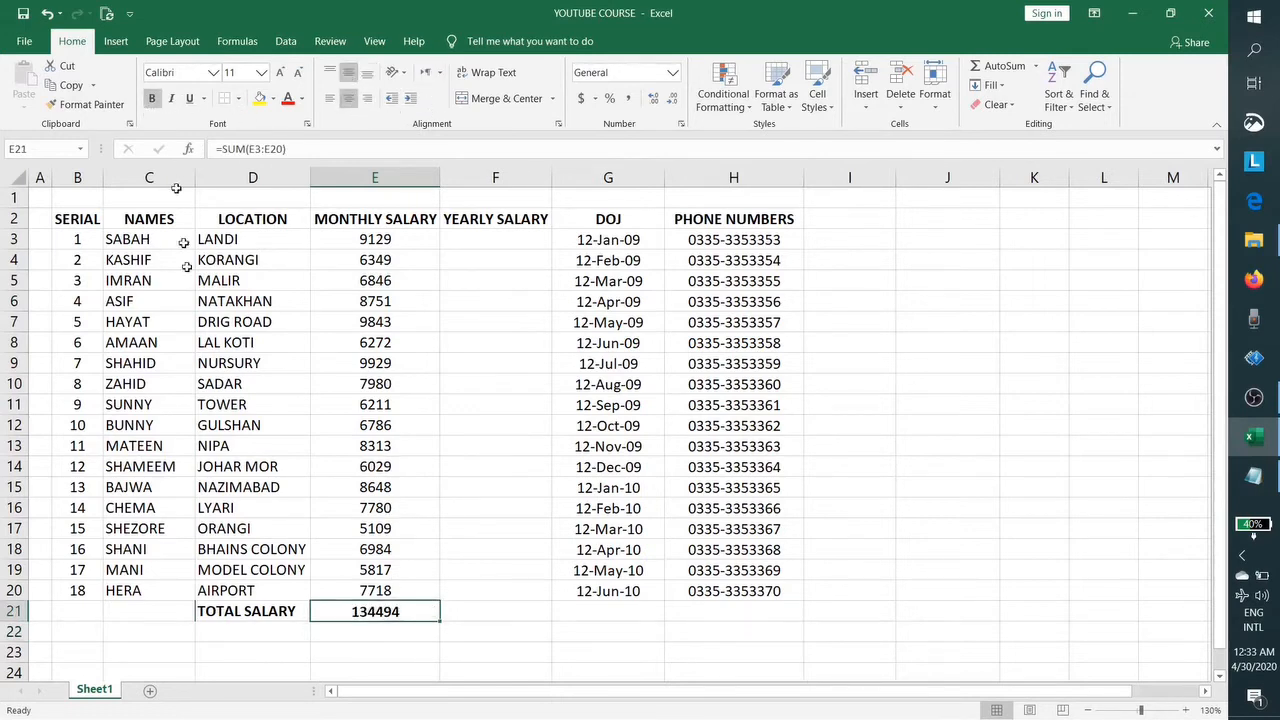
Step: Turn the TOTAL SALARY label and its total red, then begin a formula in F3
drag(285, 614, 358, 618)
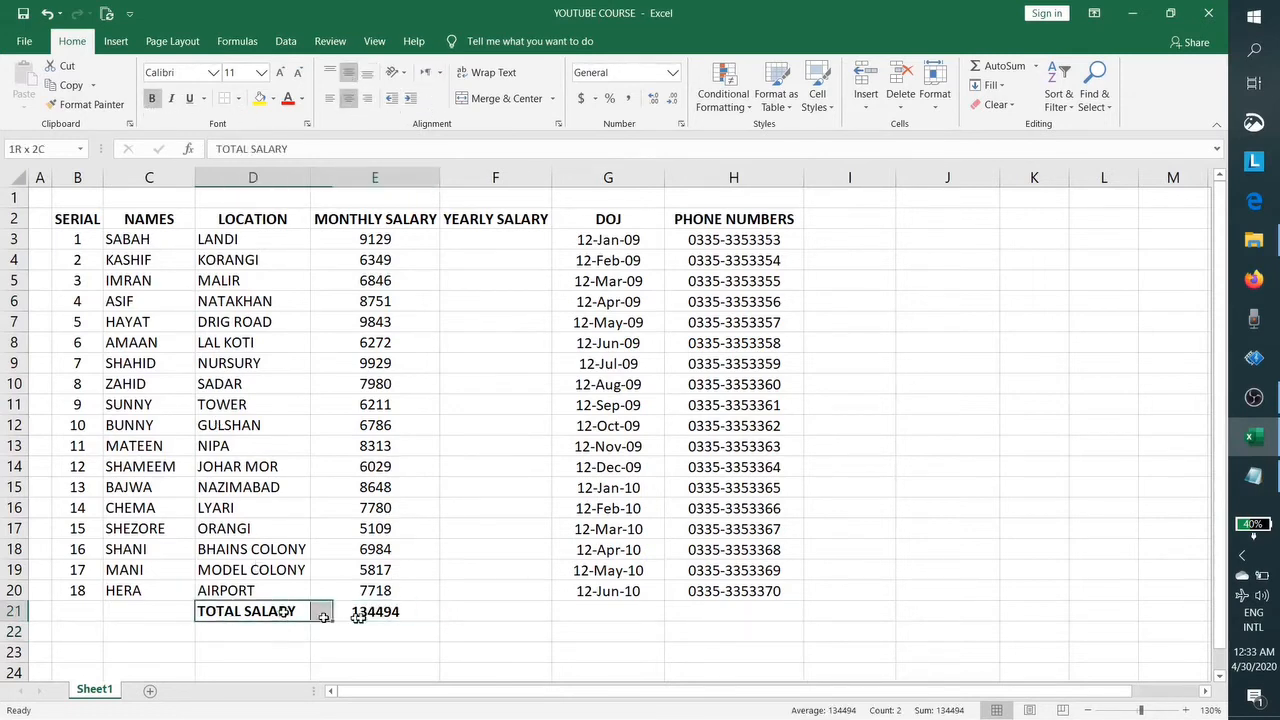
click(288, 98)
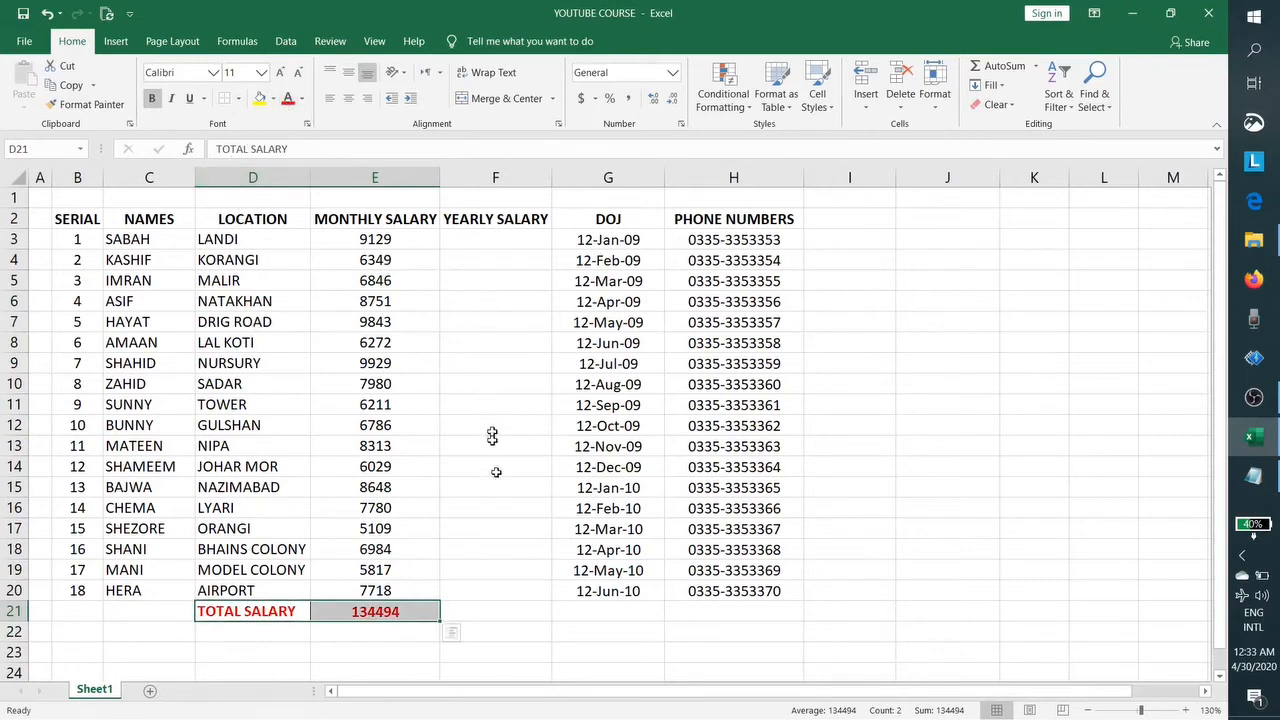
click(462, 553)
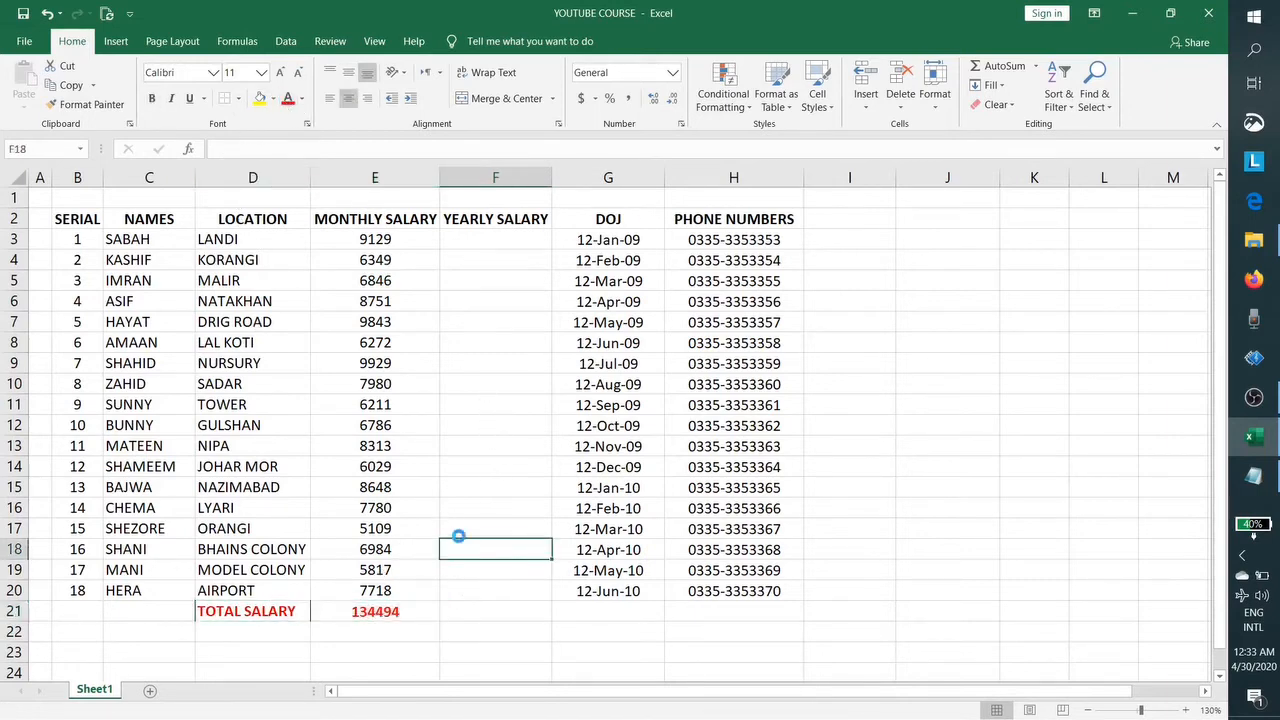
click(478, 245)
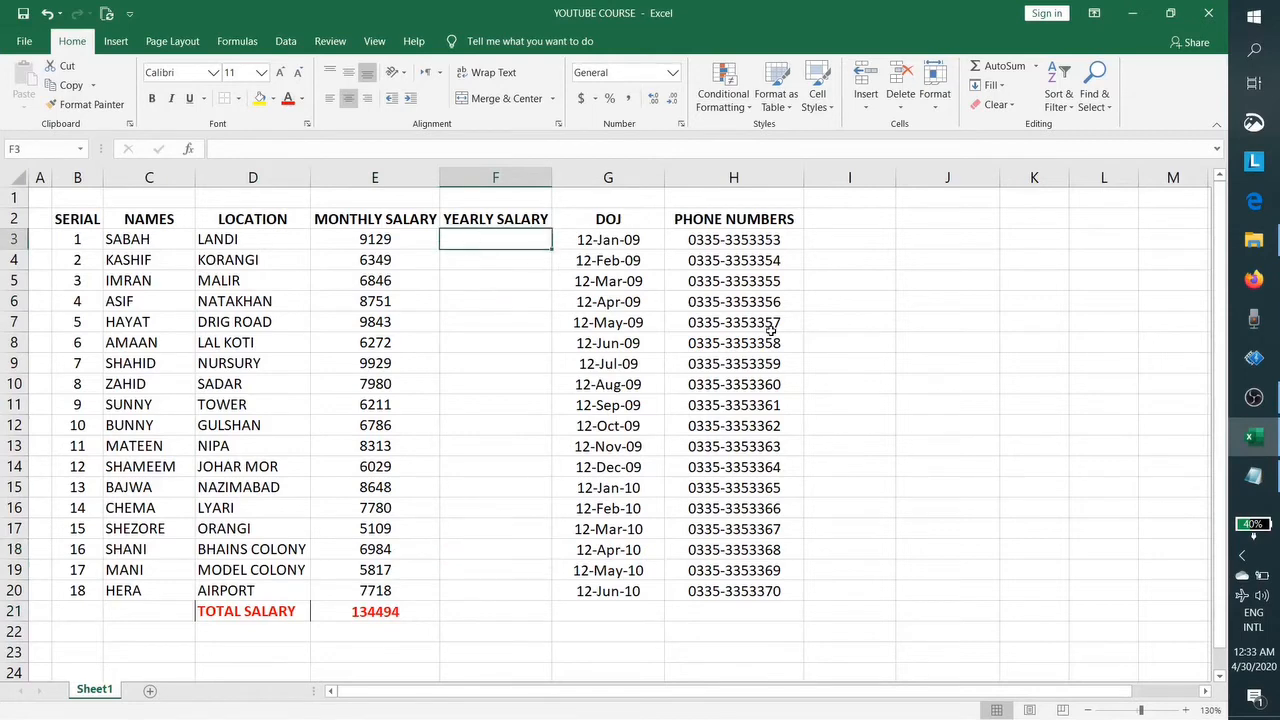
text(=)
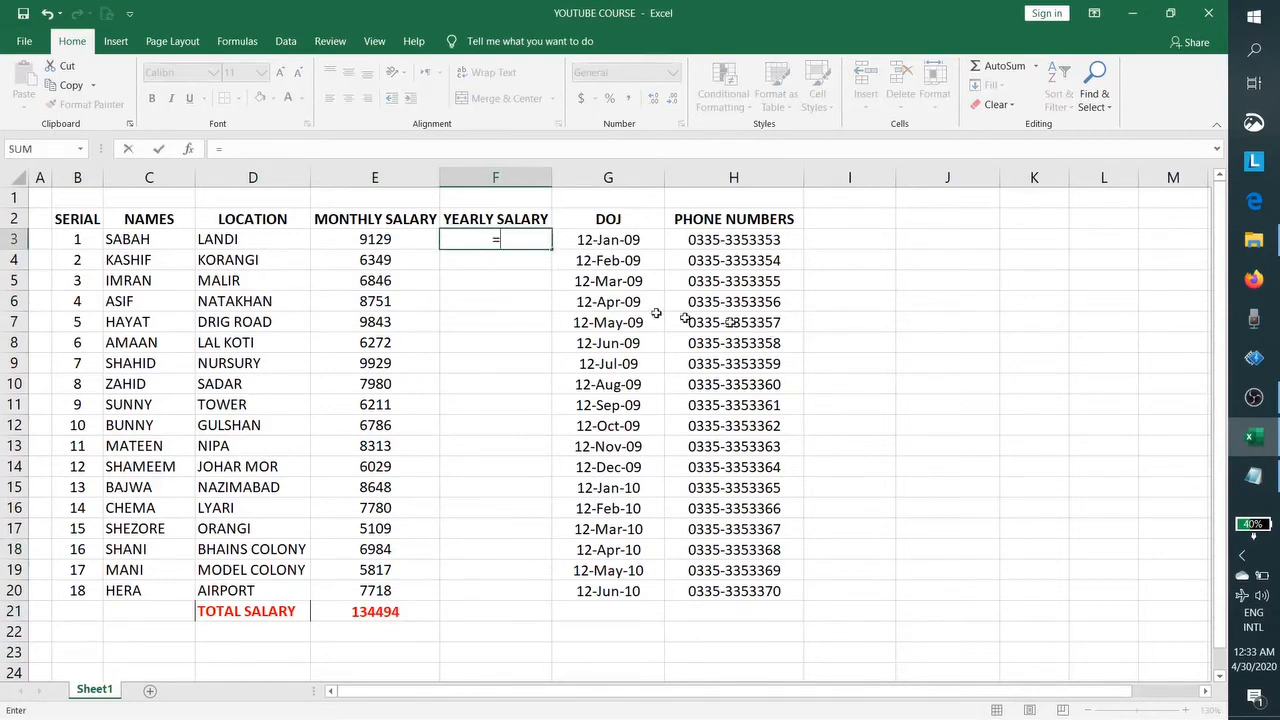
Step: Enter =E3*12 in F3 and copy it down to F20
click(386, 235)
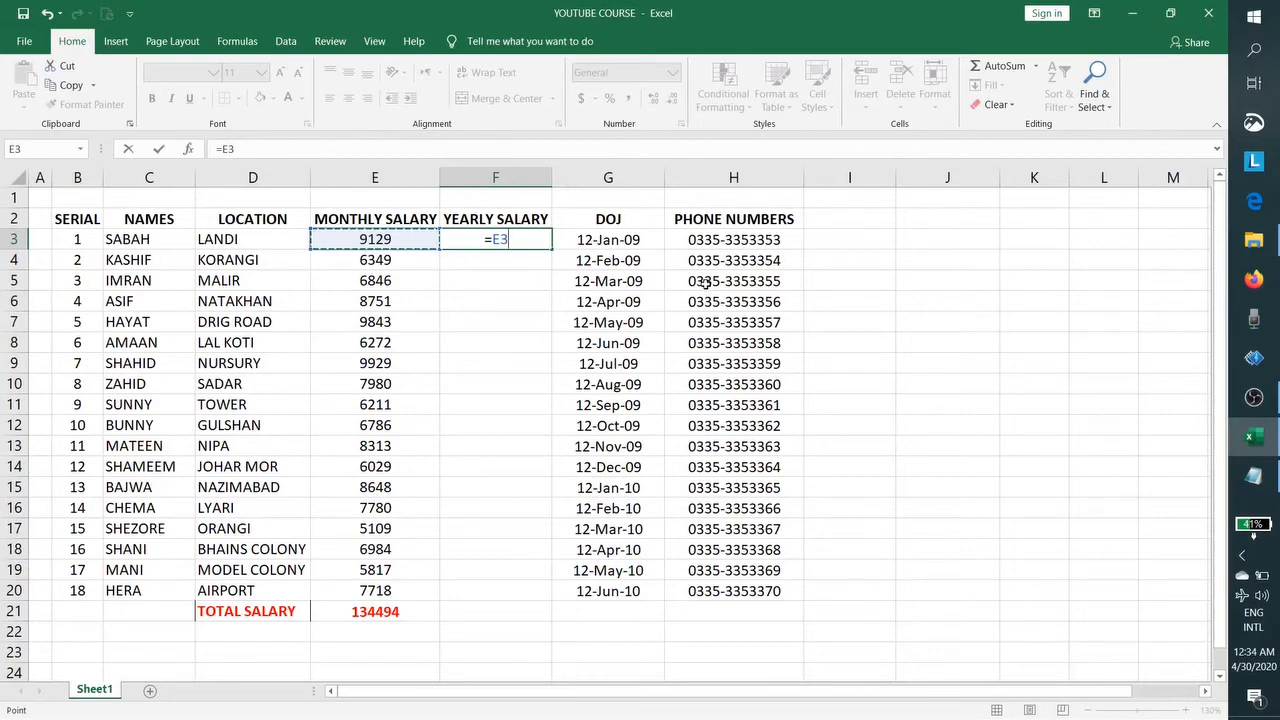
text(*1)
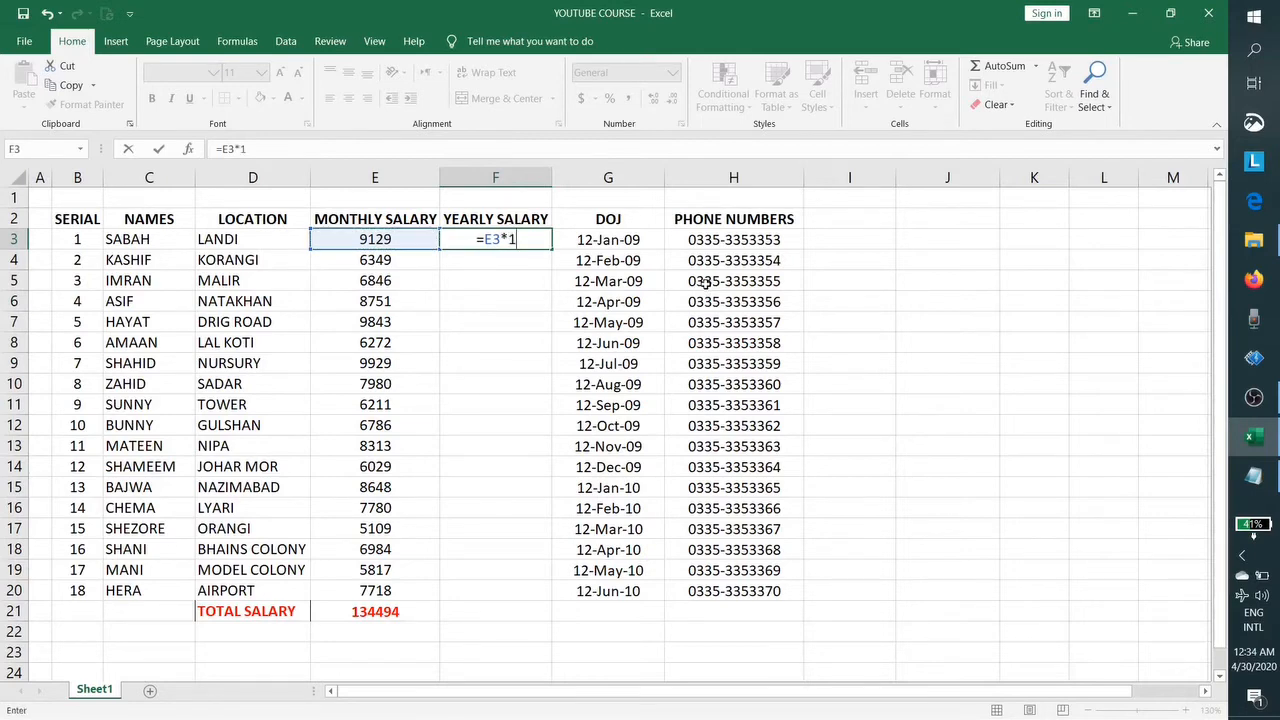
text(2)
key(Return)
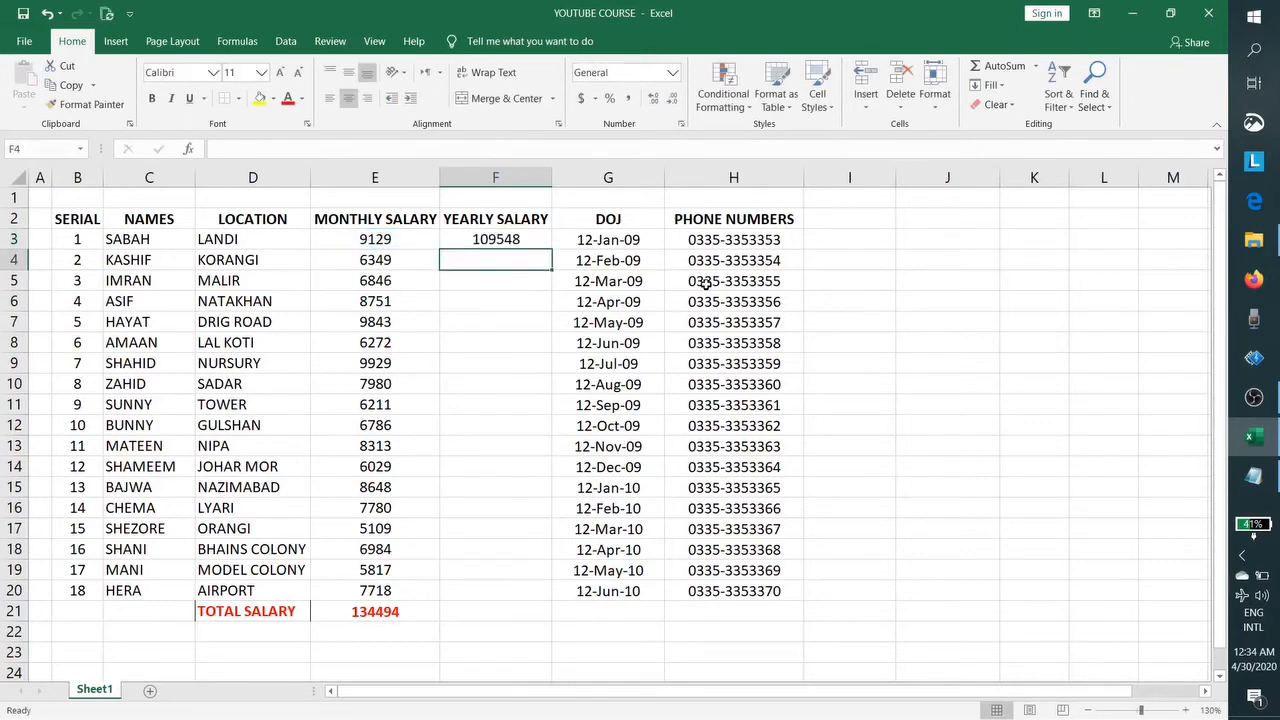
click(537, 243)
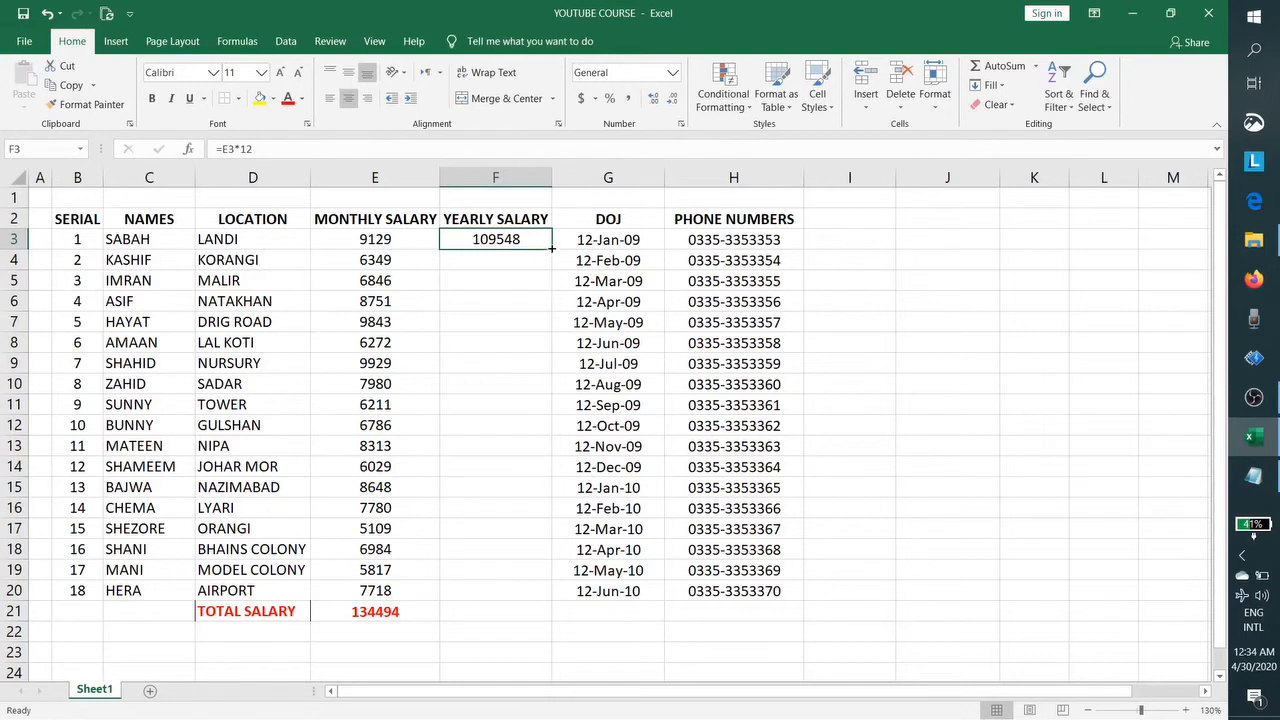
drag(551, 249, 552, 593)
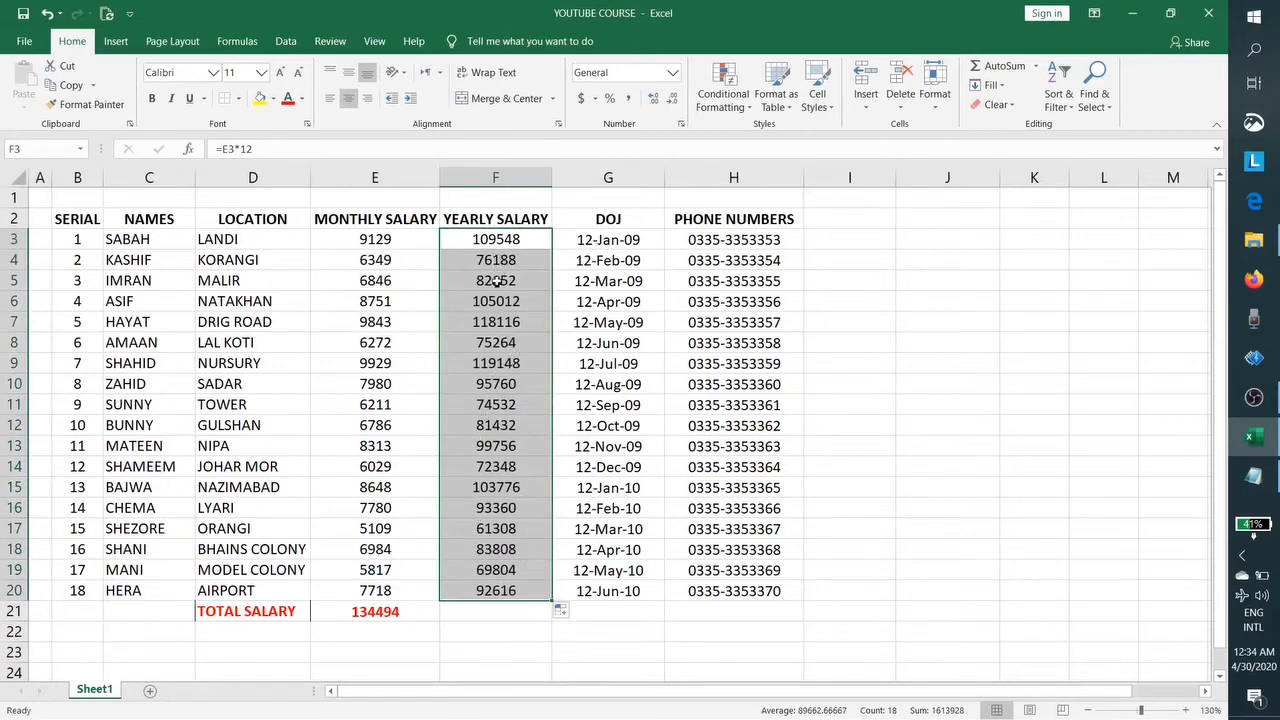
Step: Check the copied yearly salary formulas from F3 down to F20
click(490, 257)
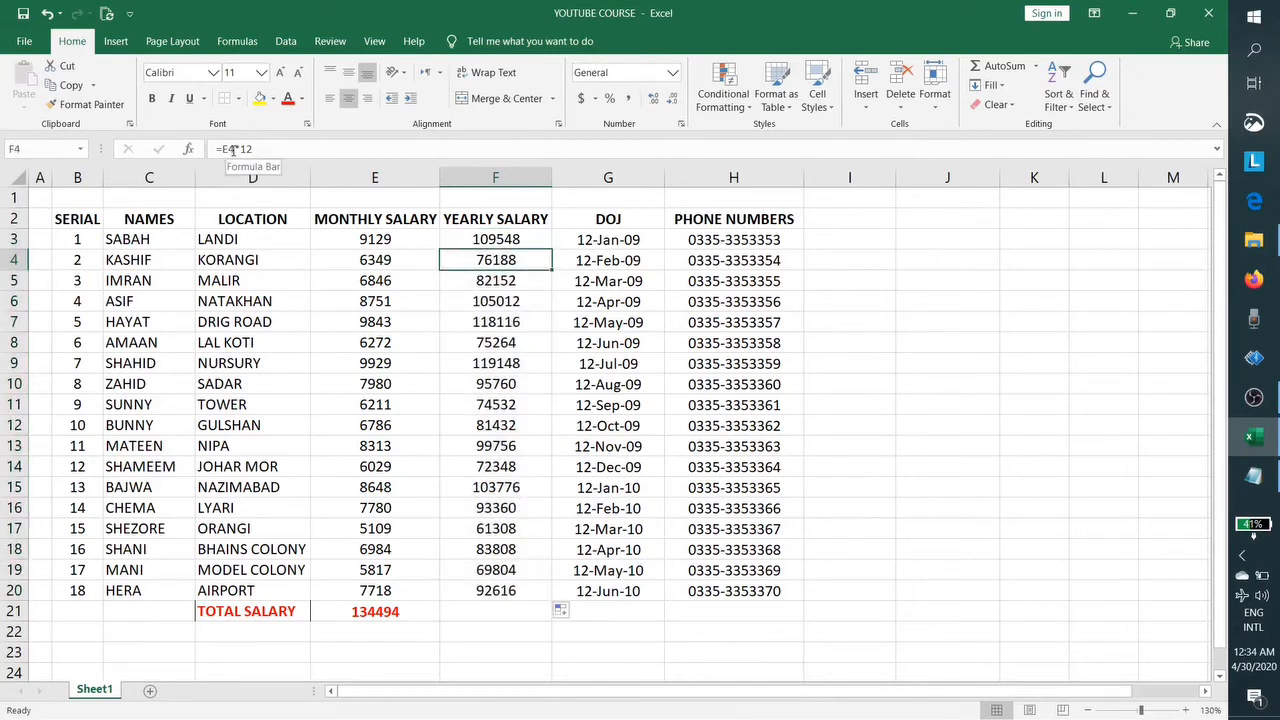
click(450, 239)
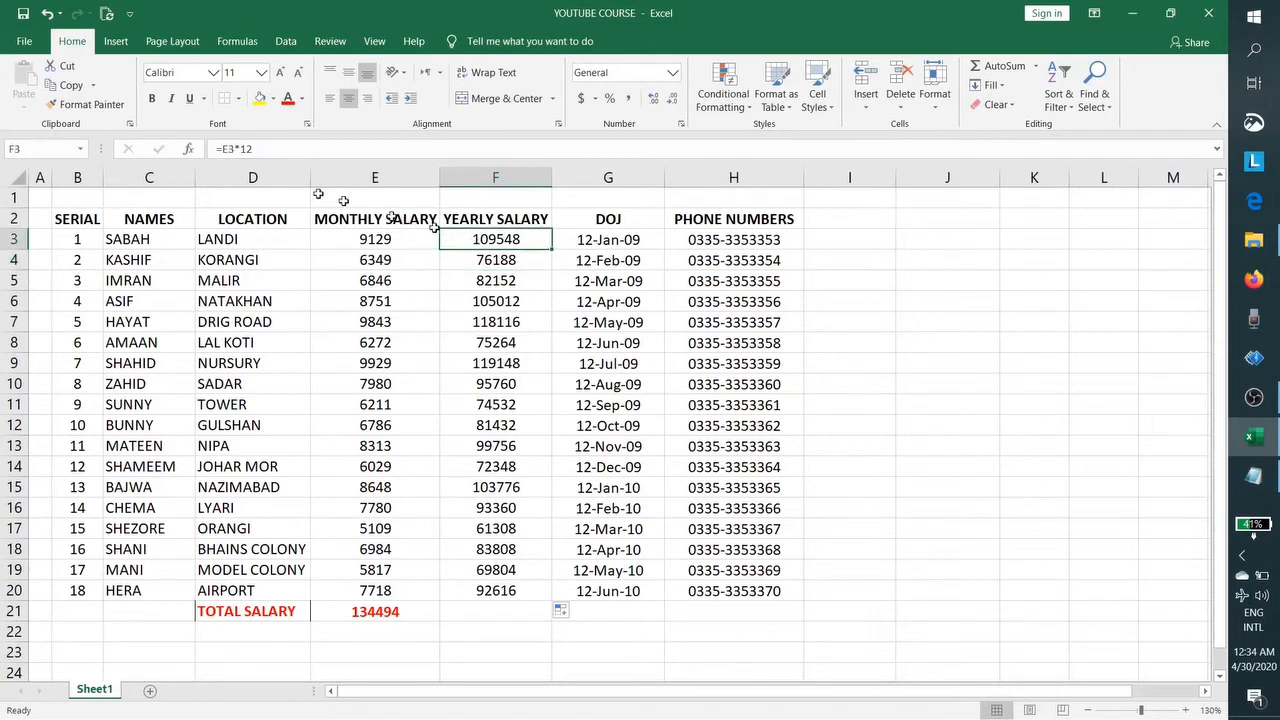
click(480, 255)
click(490, 283)
key(Down)
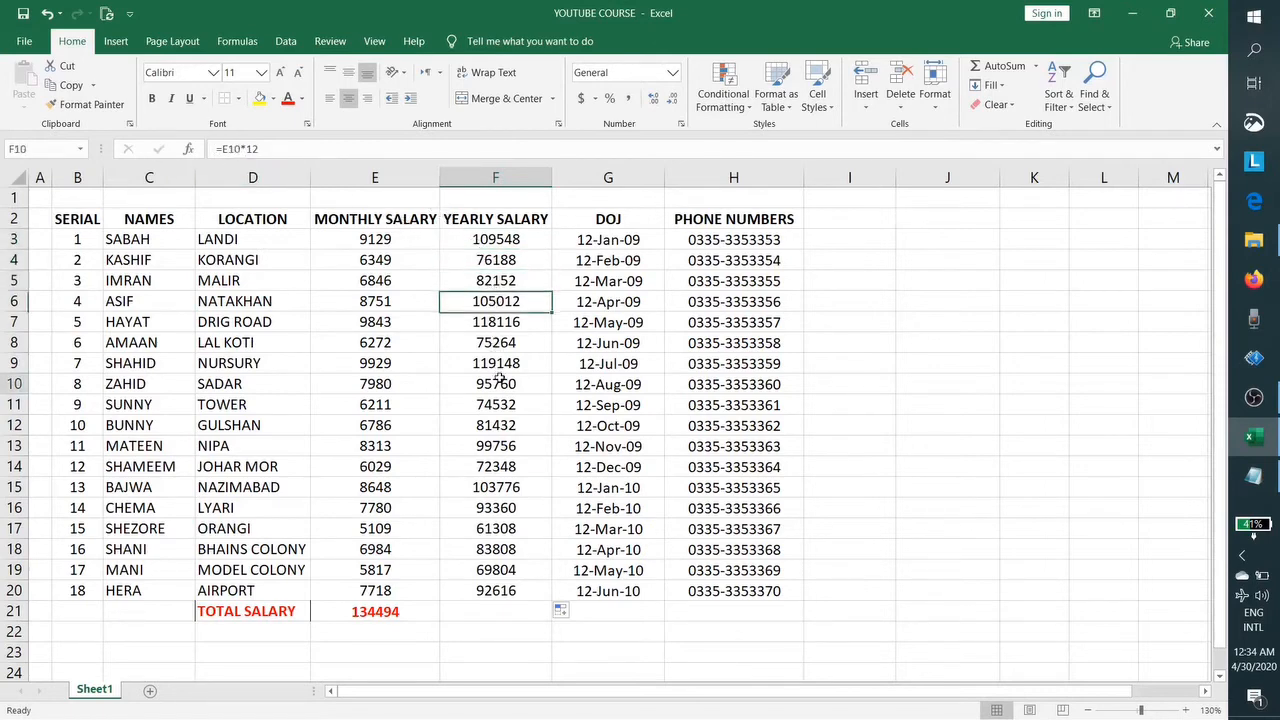
click(540, 530)
click(523, 587)
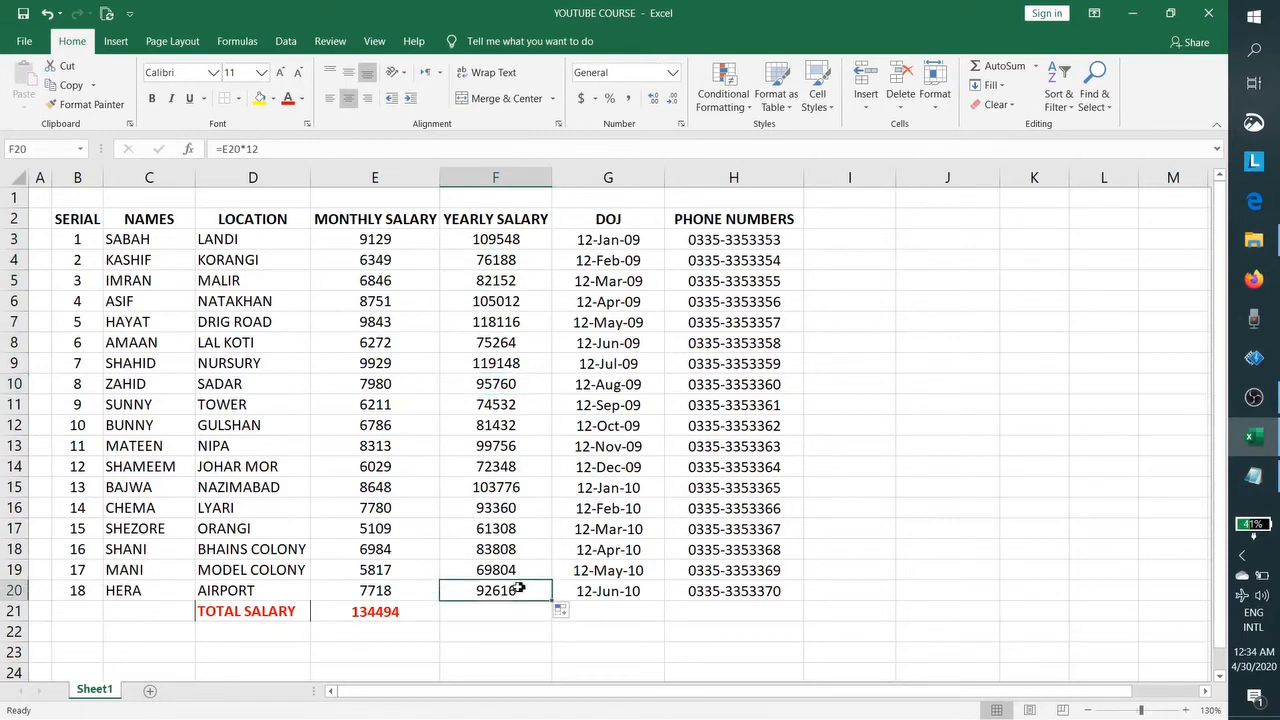
double_click(497, 590)
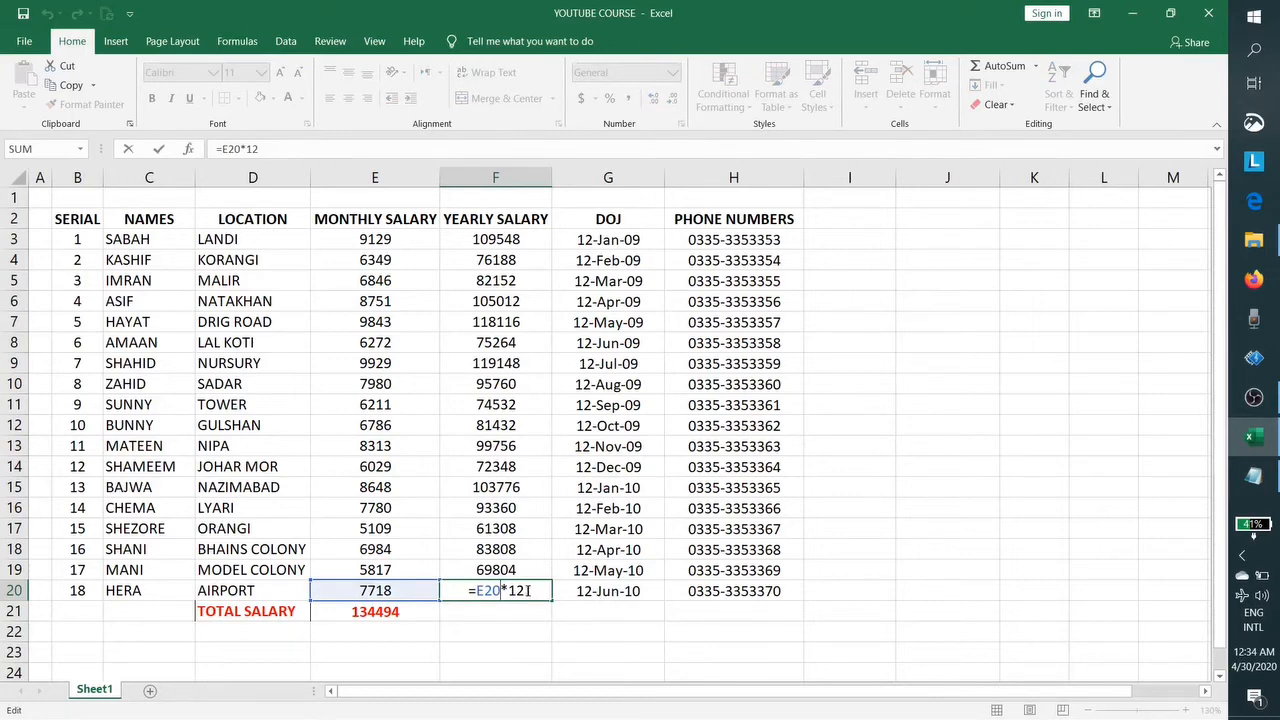
key(Escape)
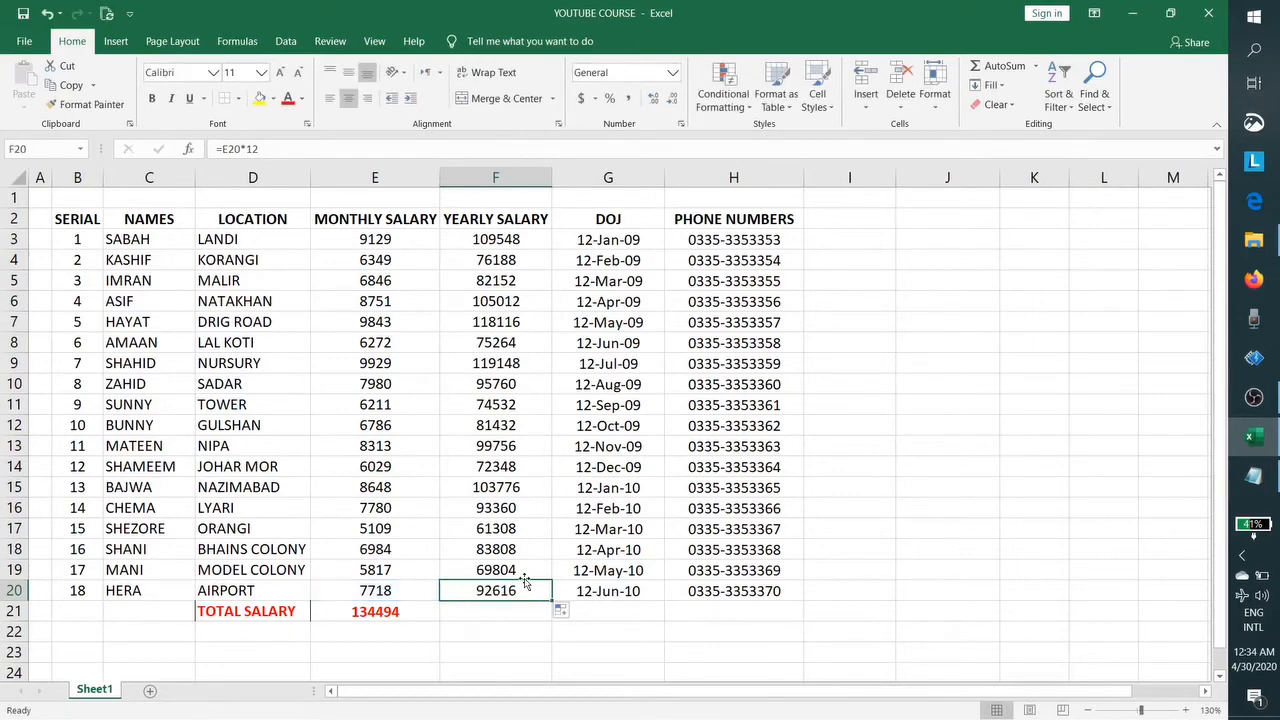
Step: Total the yearly salaries with =SUM(F3:F20) in F21, giving 1613928, and colour it red
click(505, 609)
text(=)
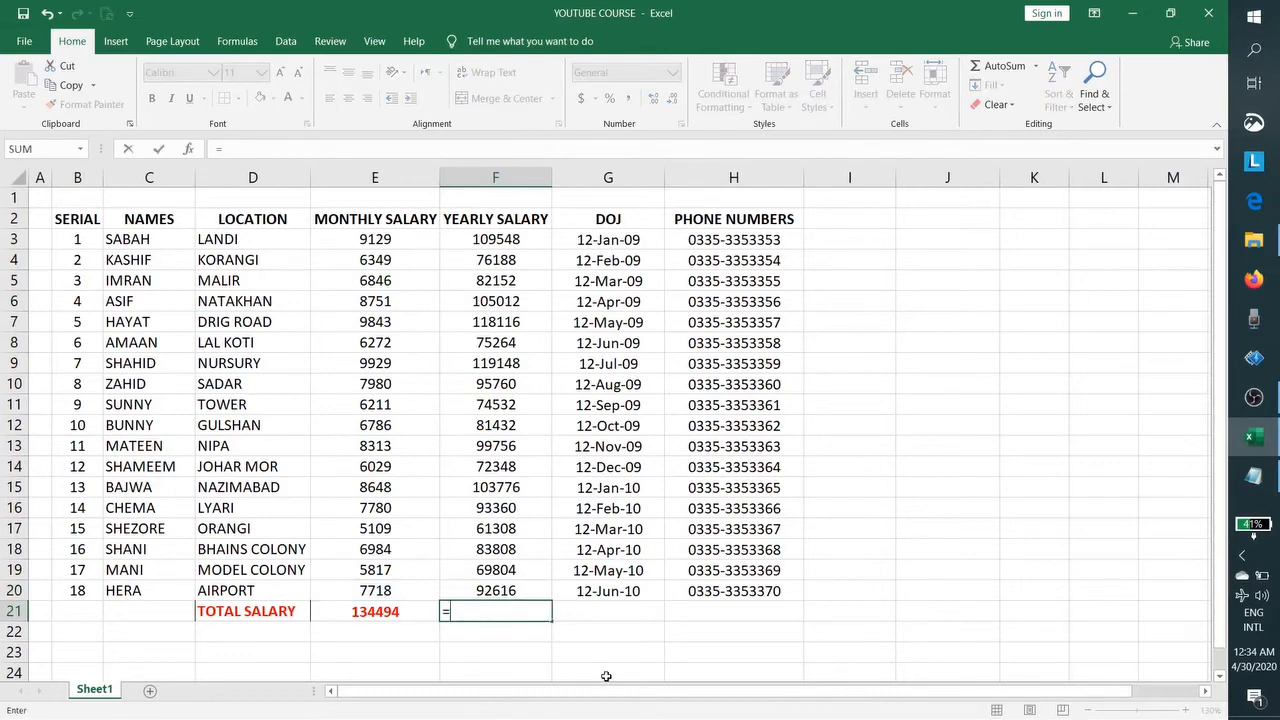
text(SUM)
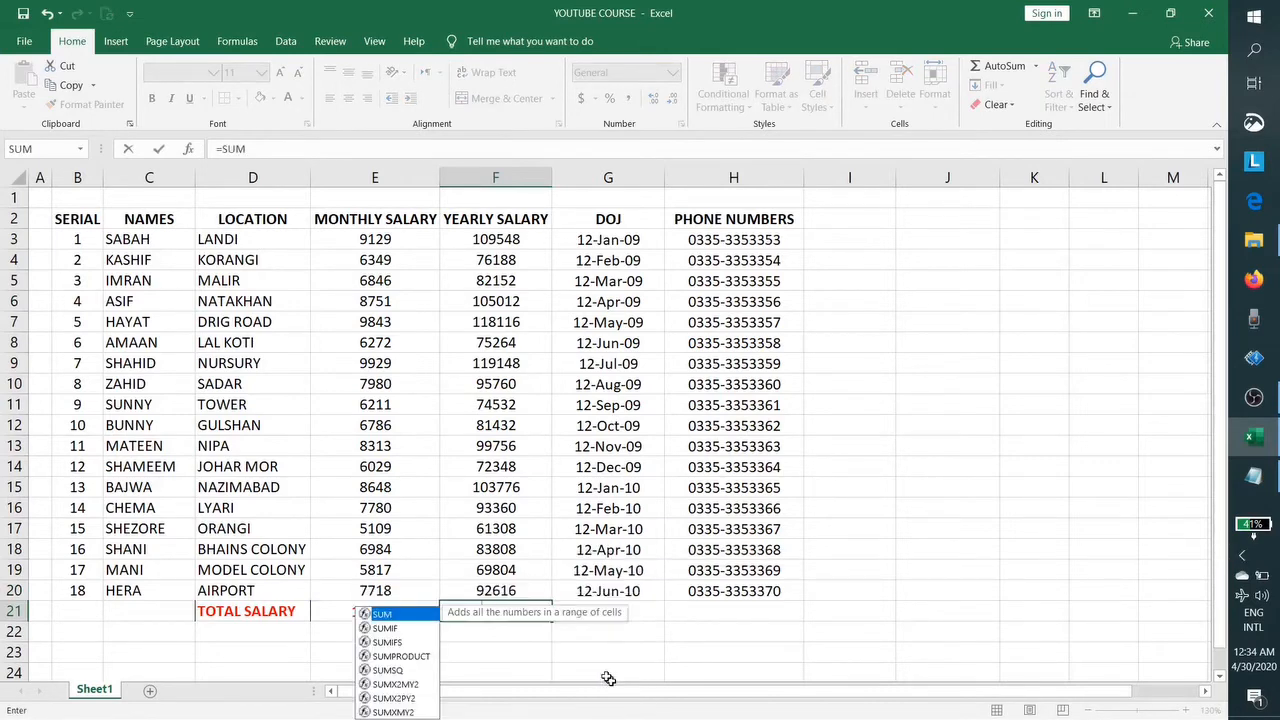
text(()
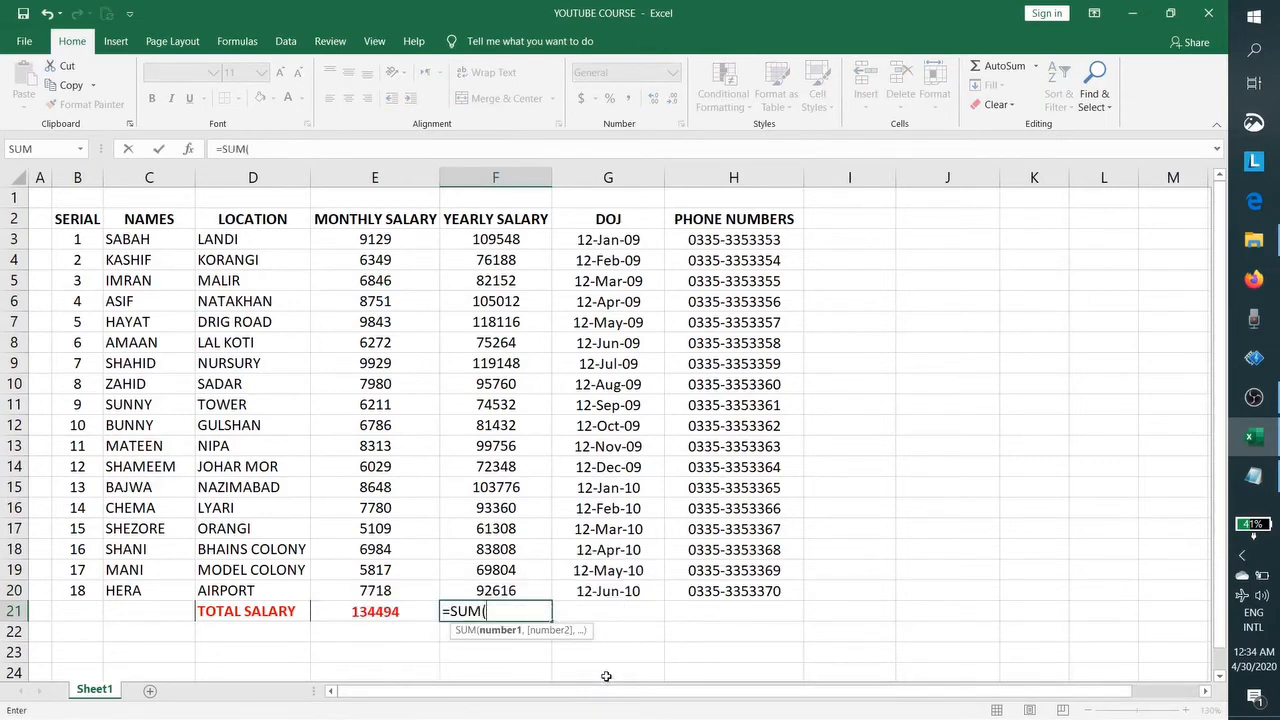
click(534, 242)
drag(534, 242, 518, 593)
text())
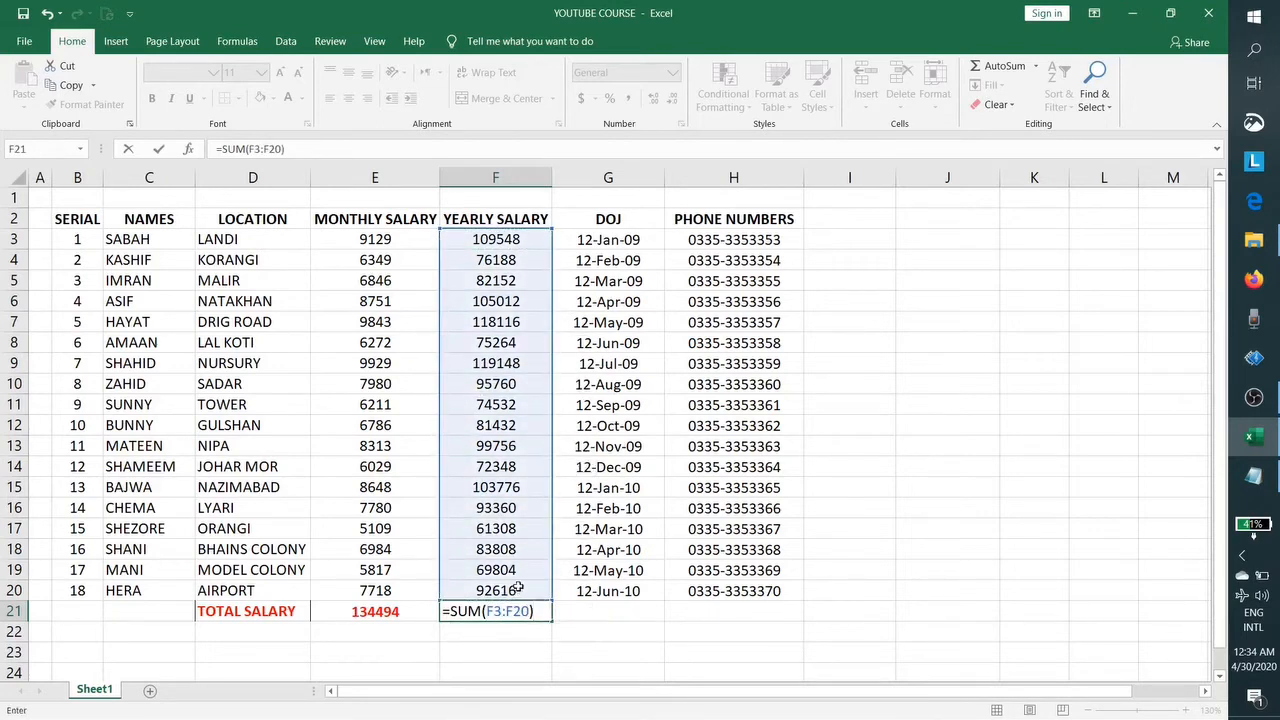
key(Return)
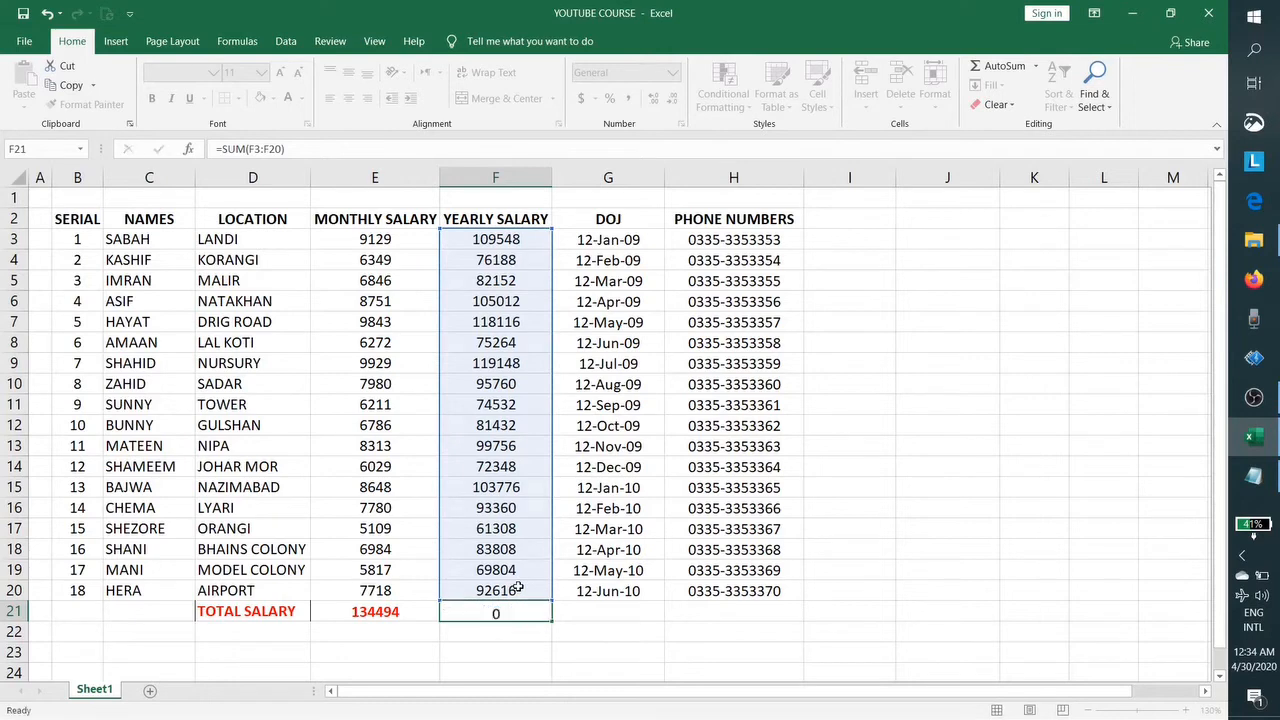
click(493, 612)
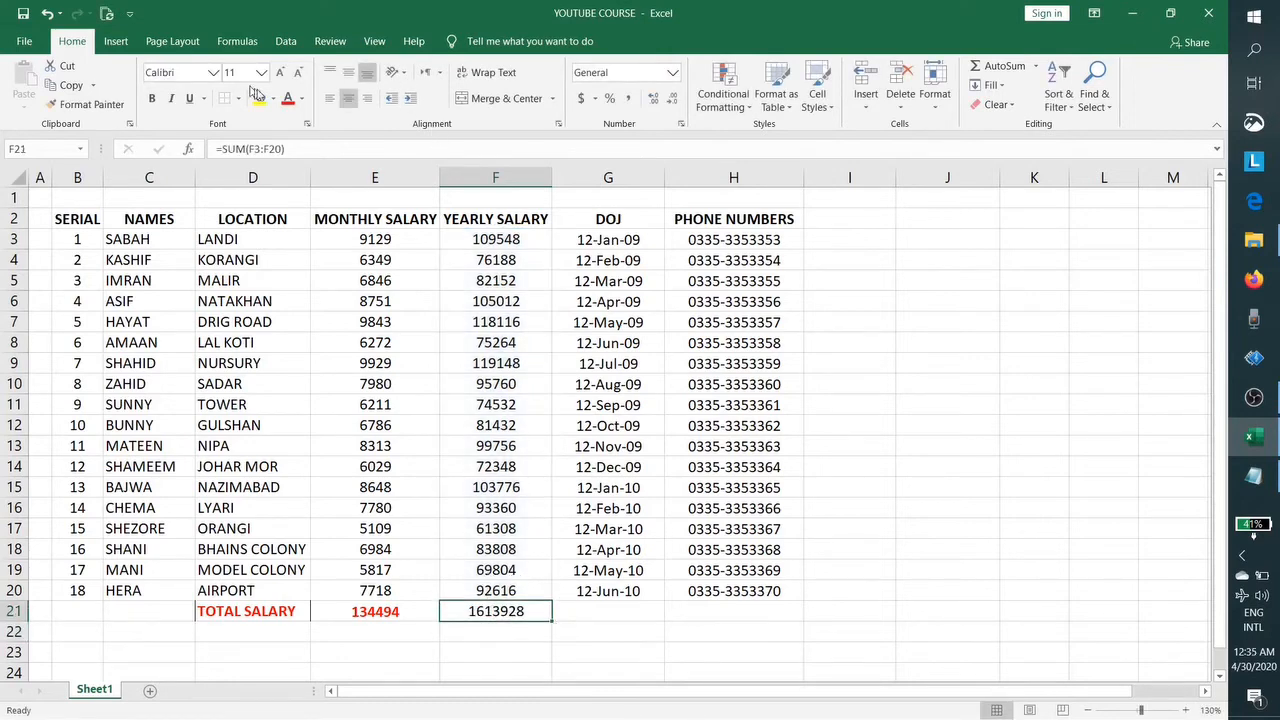
click(287, 98)
Step: Select D22 below the totals for the average label
scroll(515, 571, down, 1)
scroll(537, 583, up, 1)
click(370, 632)
click(256, 632)
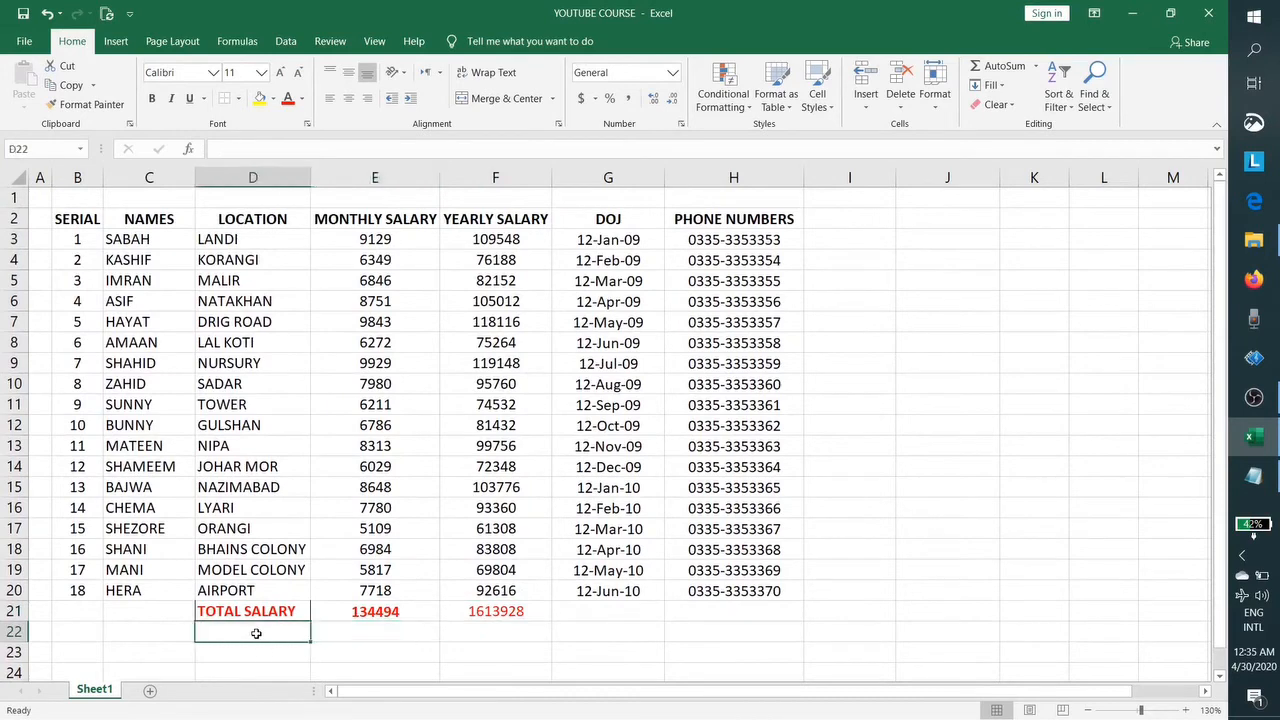
Step: Label D22 AVERAGE and start an AVERAGE formula in E22
text(AVERAGE)
key(Tab)
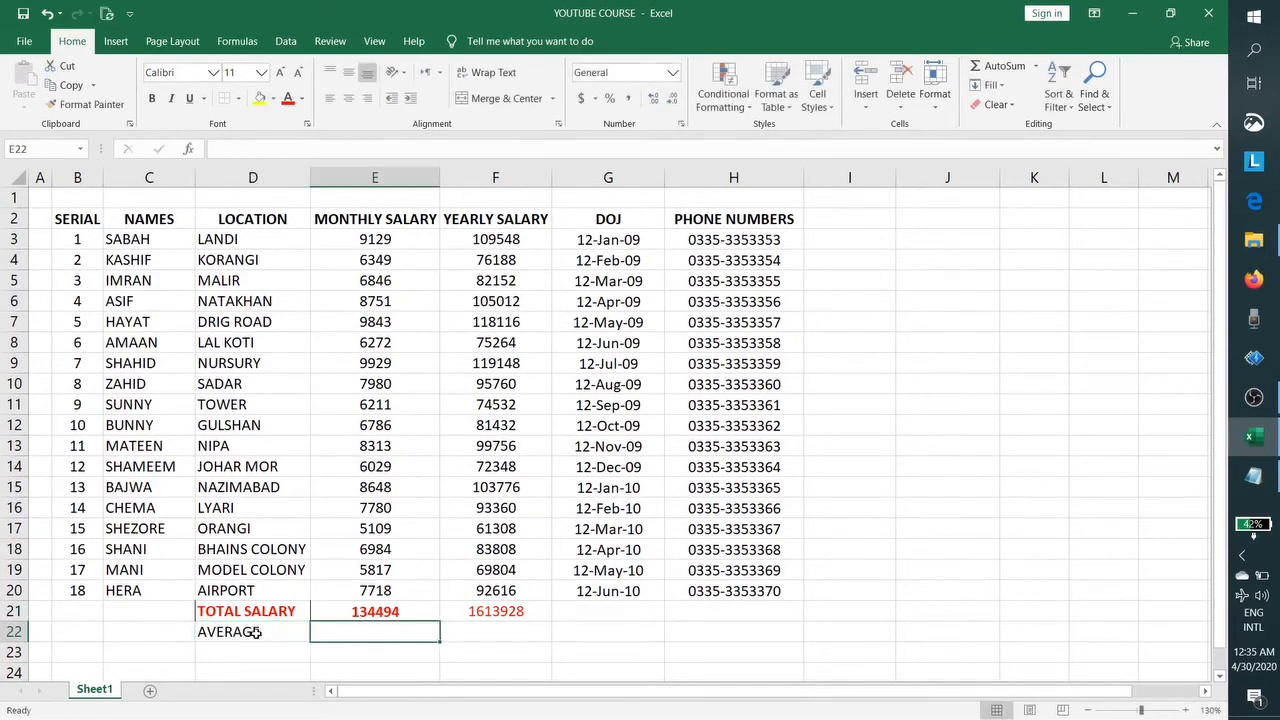
text(=)
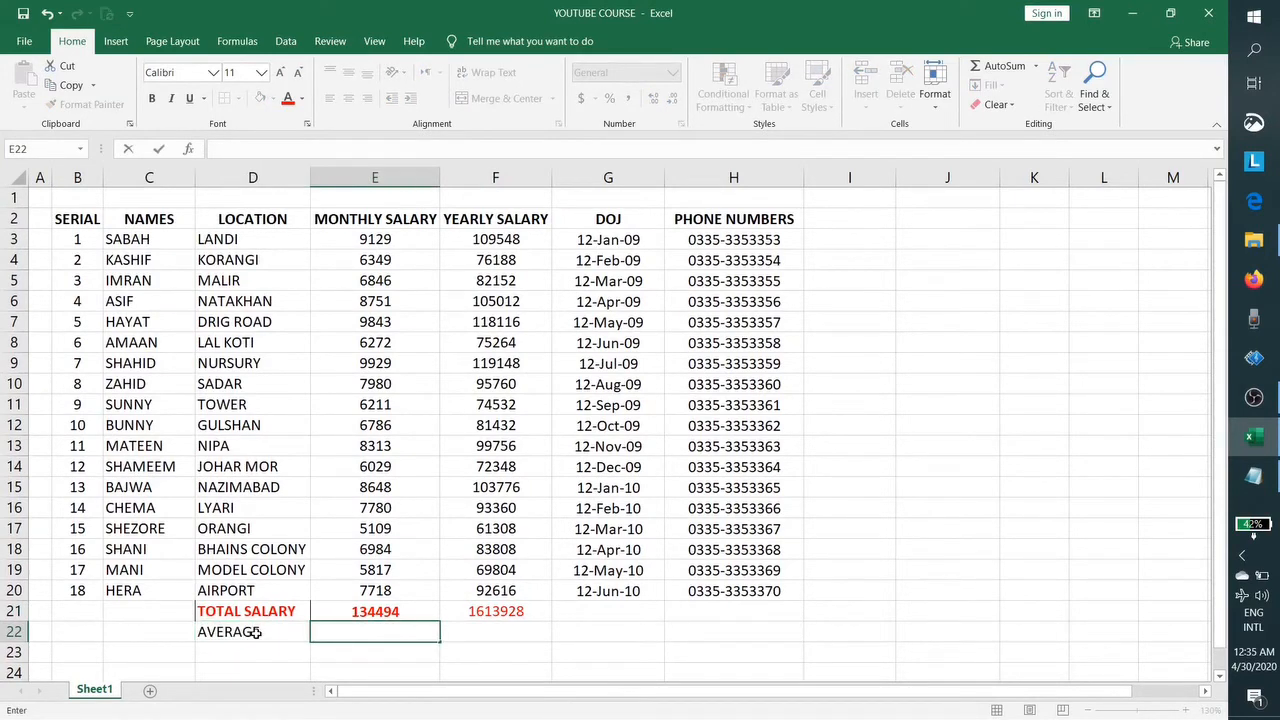
text(=AV)
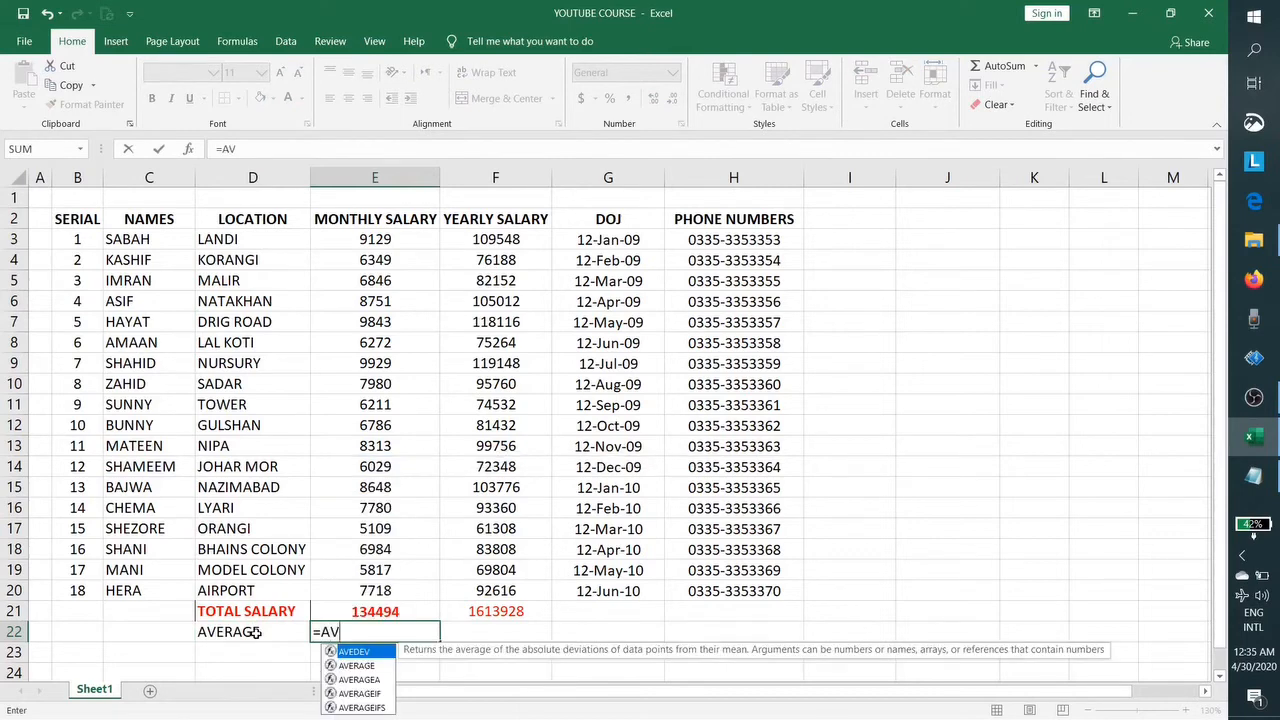
click(360, 666)
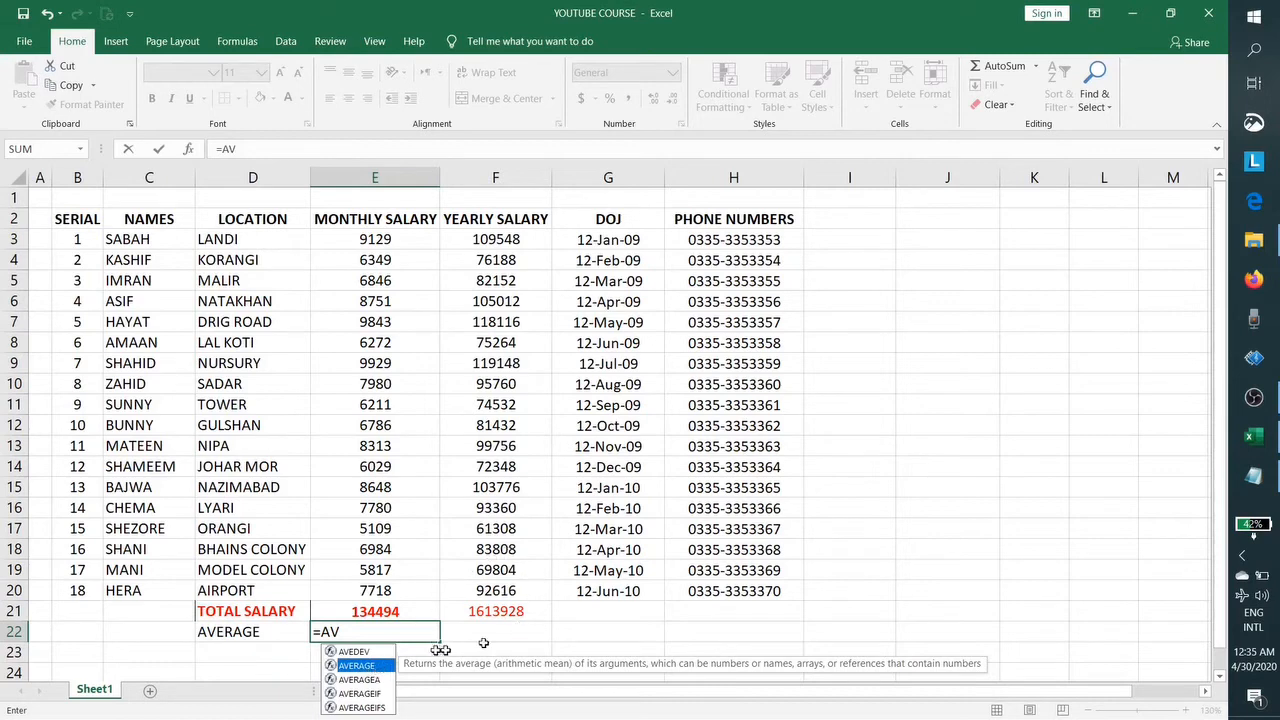
Step: Complete =AVERAGE(E3:E20) in E22, giving 7471.888889
click(417, 626)
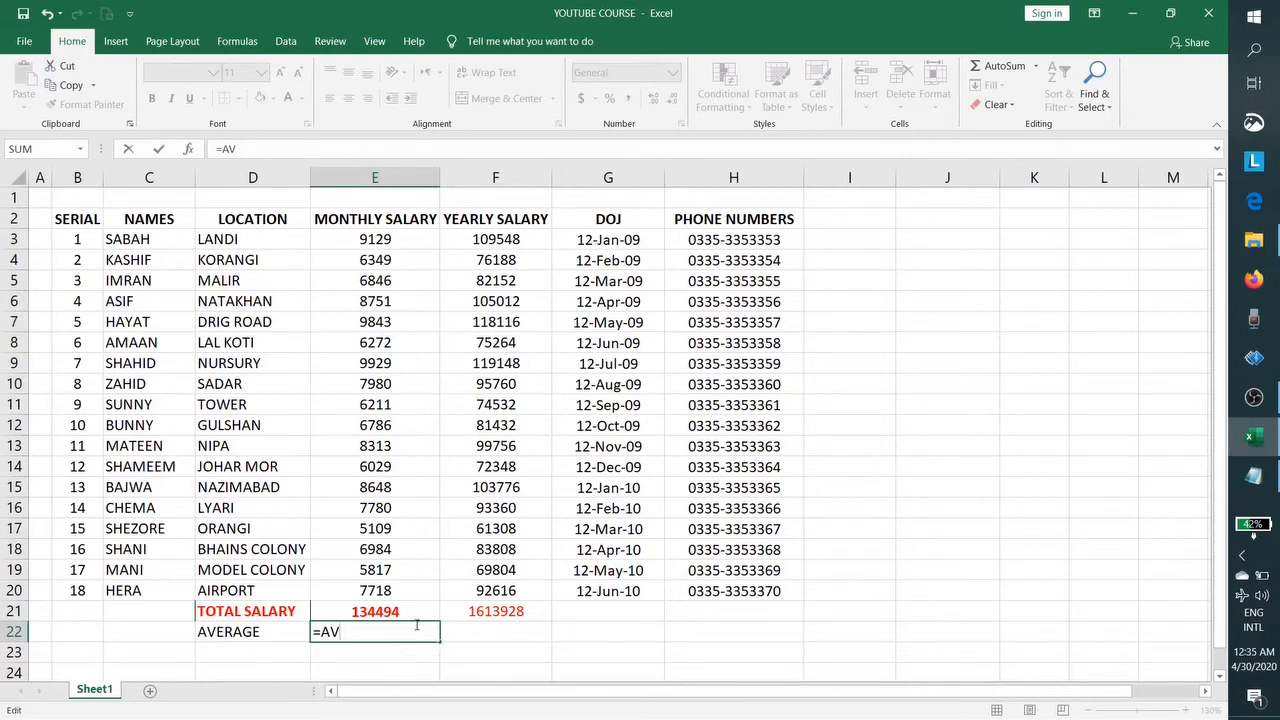
text(E)
key(Down)
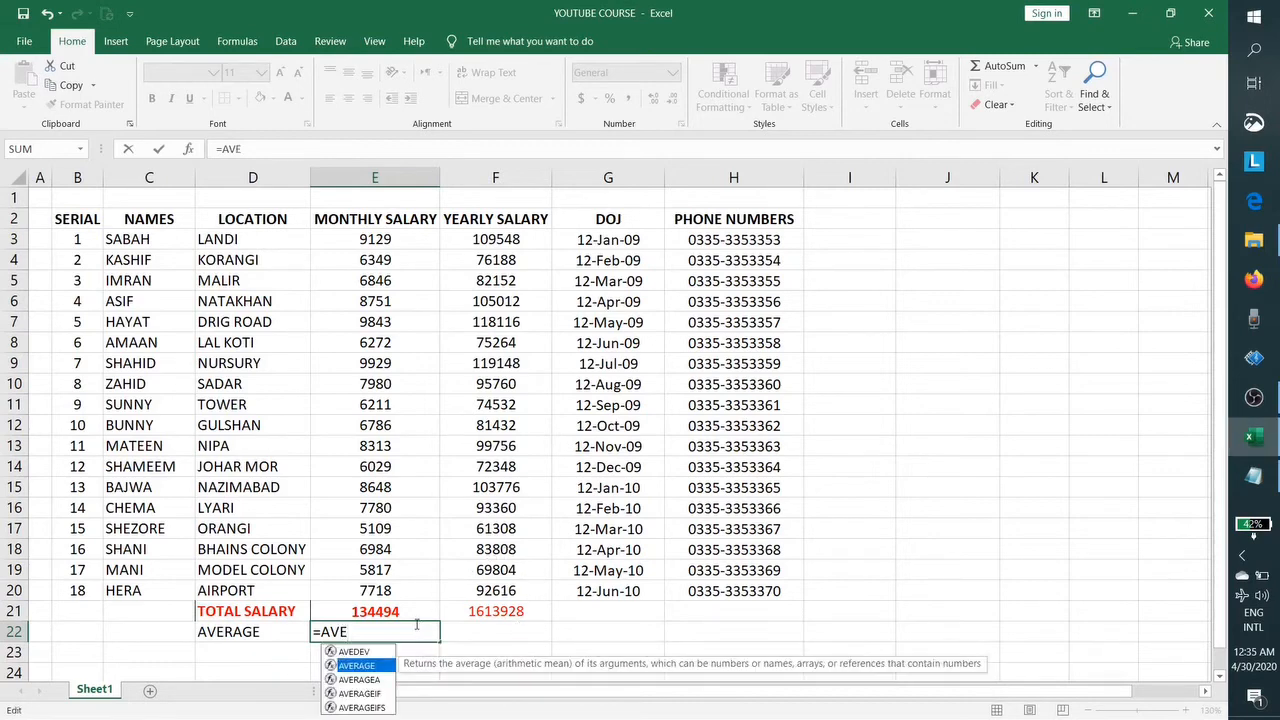
key(Up)
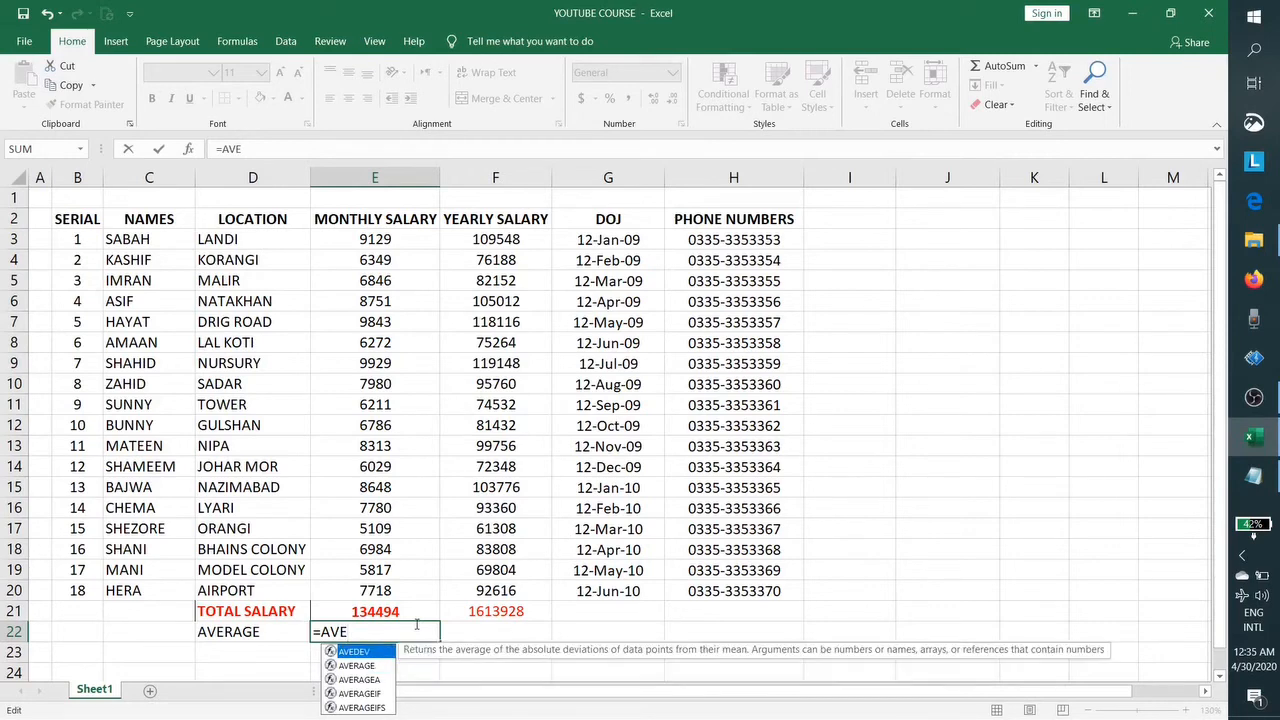
key(Down)
key(Down)
key(Up)
key(Up)
key(Down)
key(Tab)
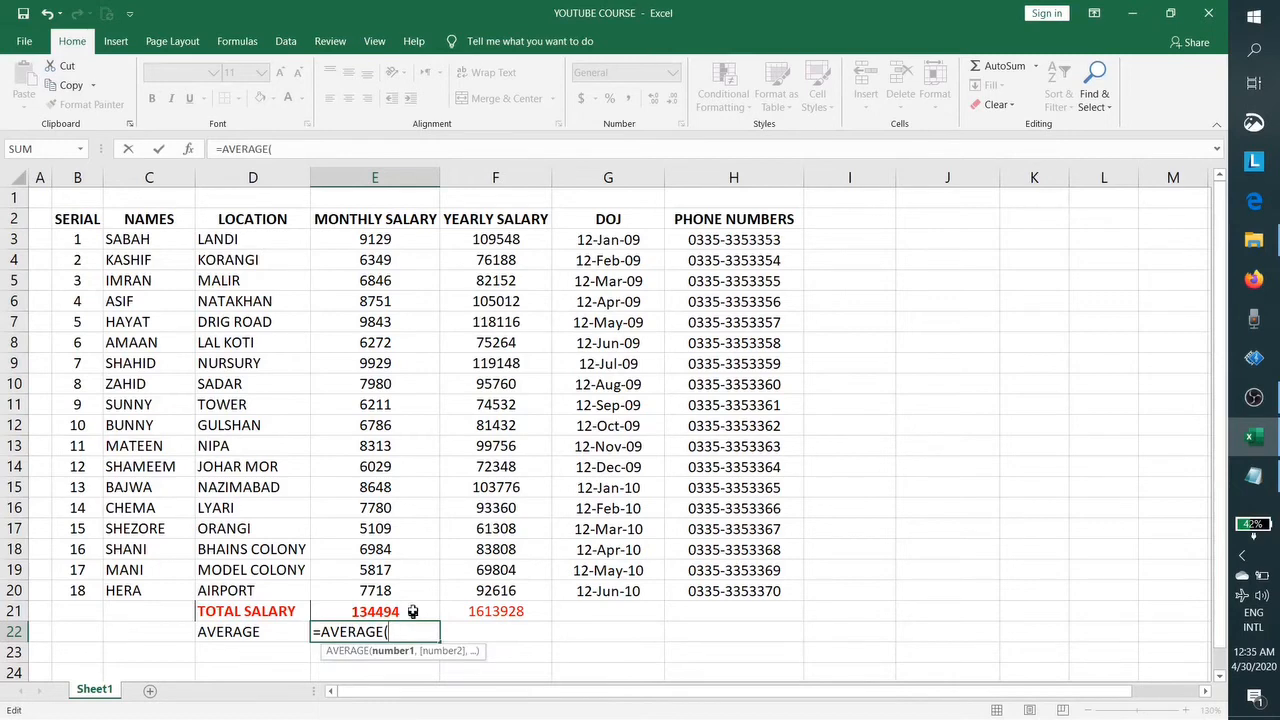
drag(404, 239, 394, 588)
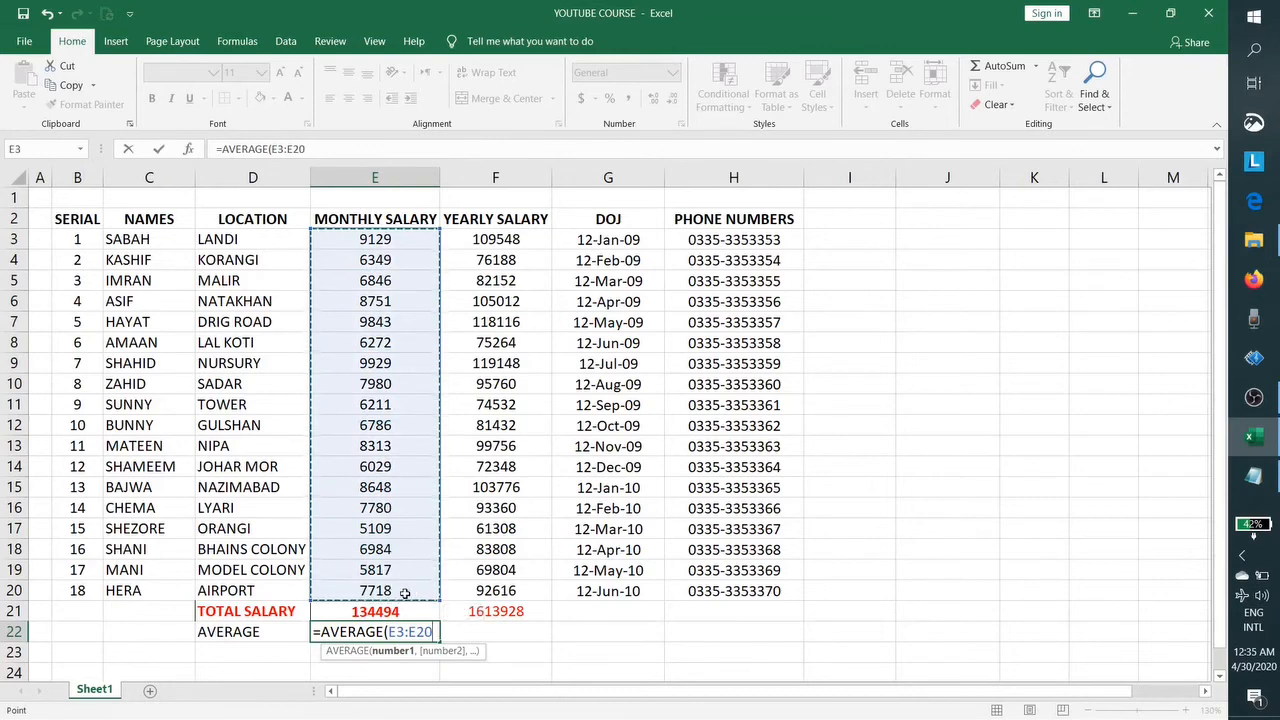
text())
key(Return)
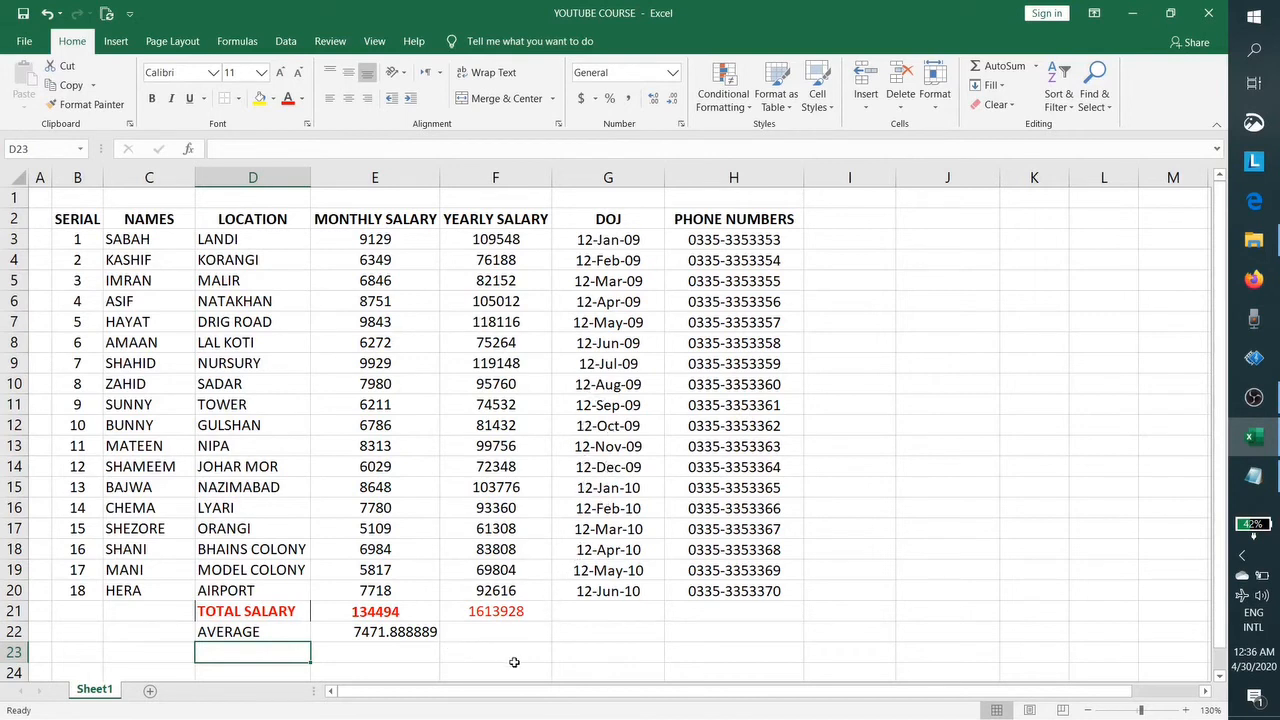
Step: Enter =F21-E21 in G21 so it shows yearly minus monthly total, 1479434
click(626, 617)
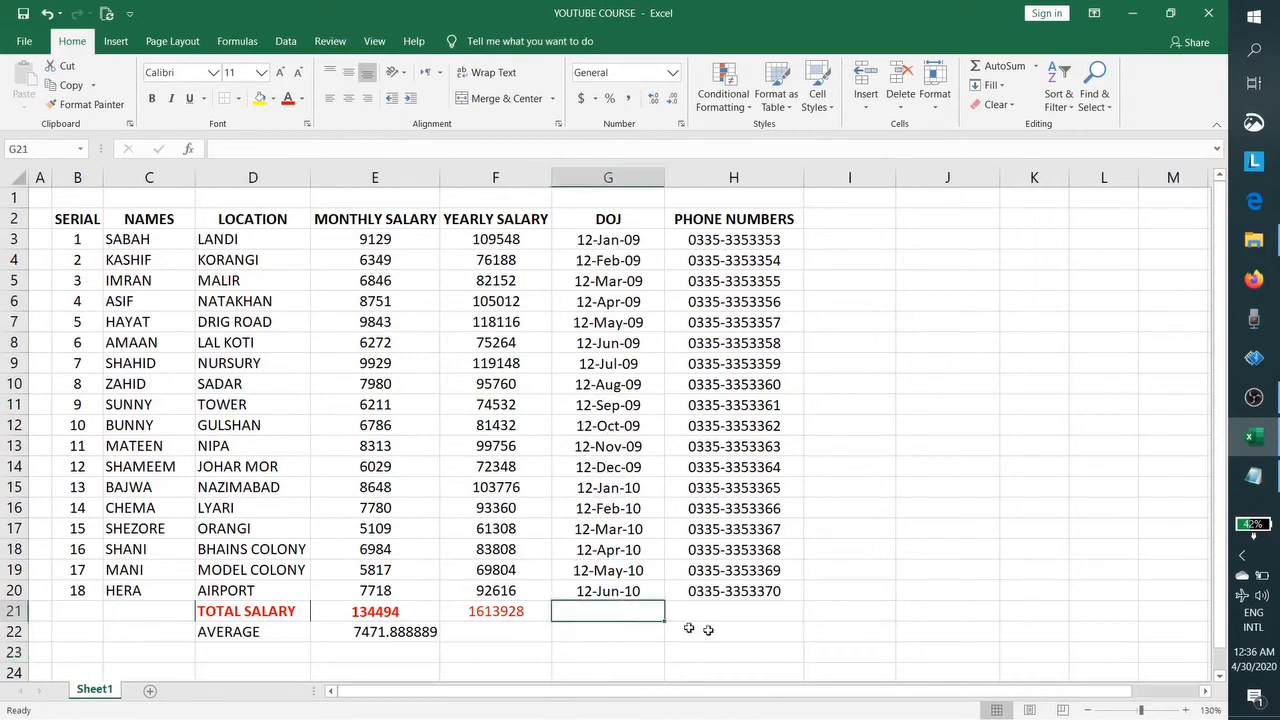
text(=)
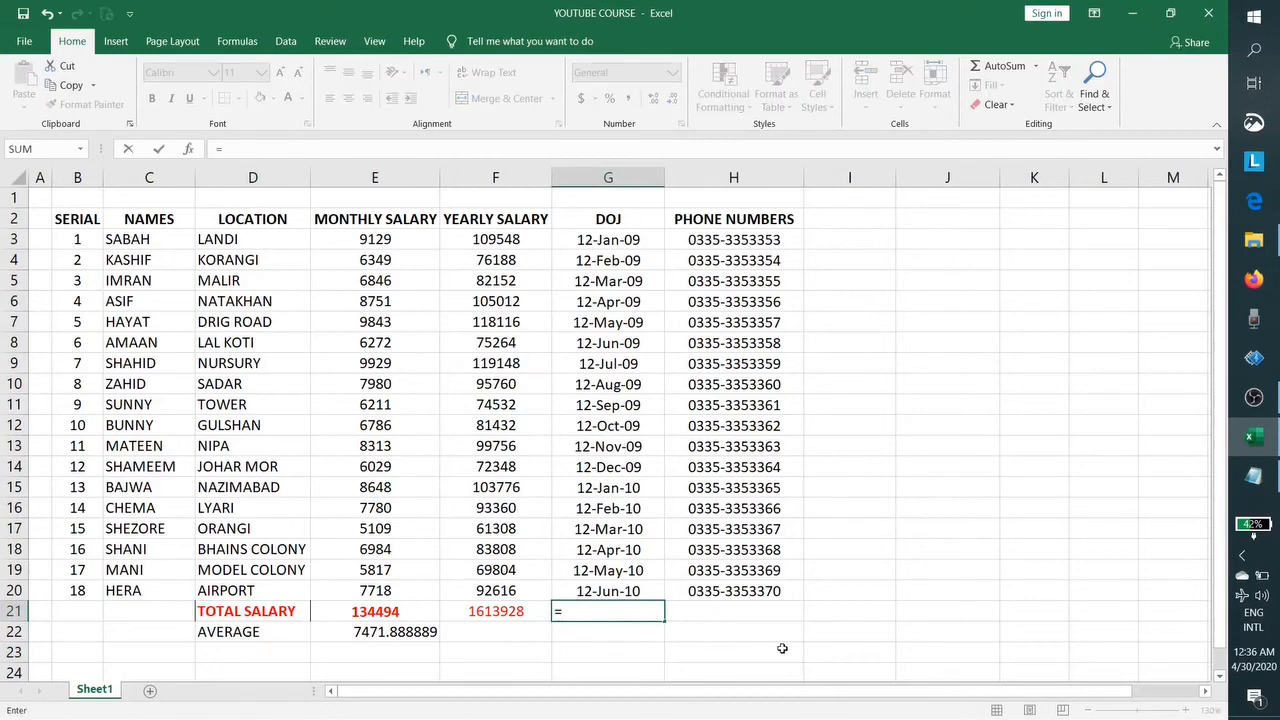
text(S)
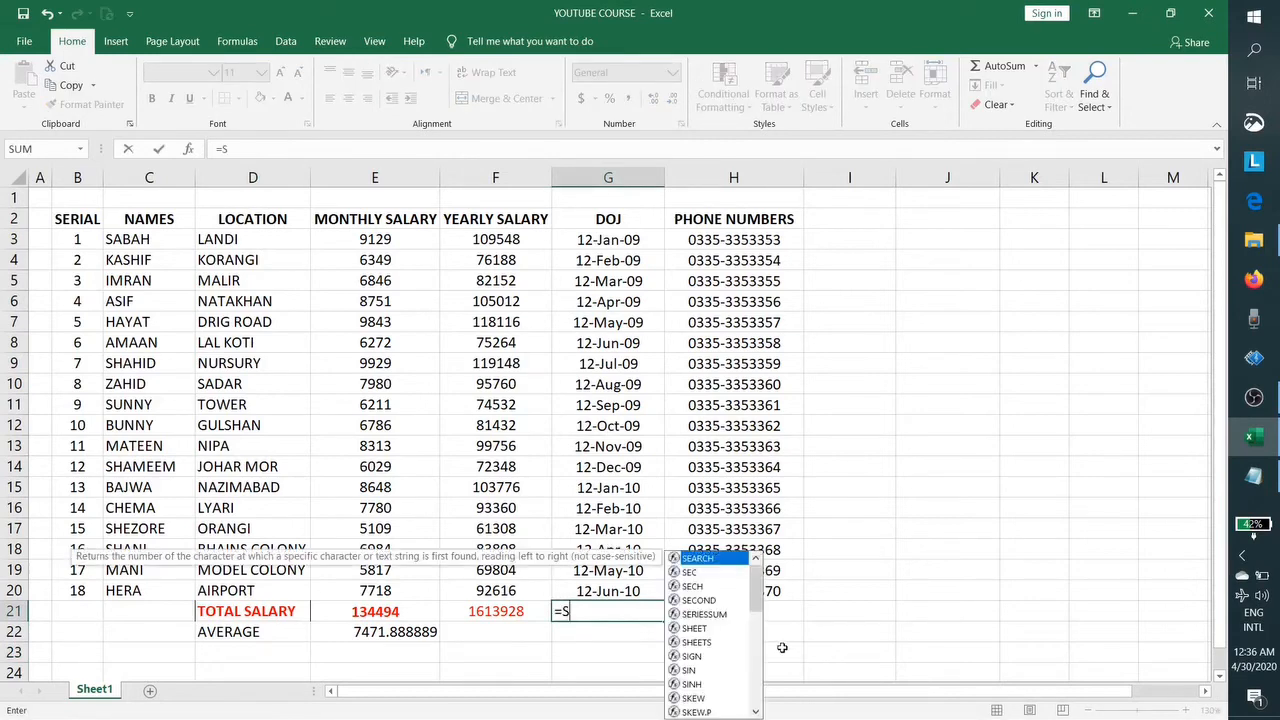
key(BackSpace)
click(401, 607)
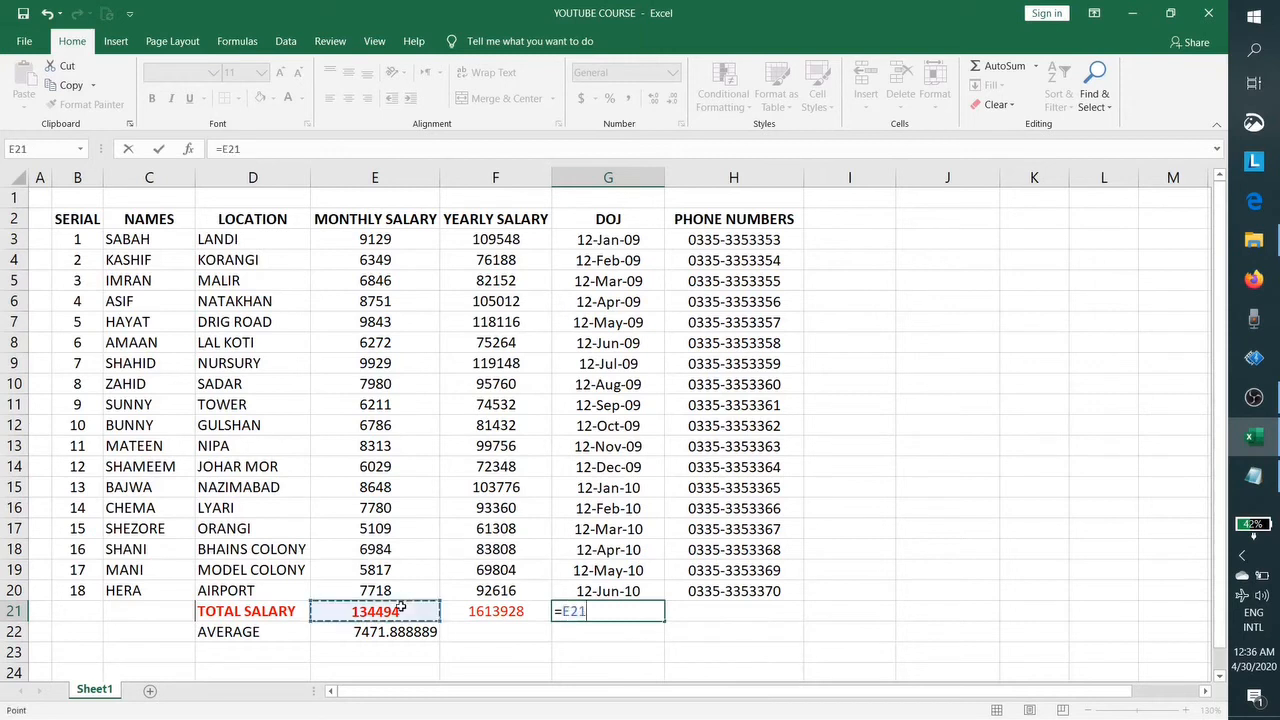
click(505, 611)
text(-)
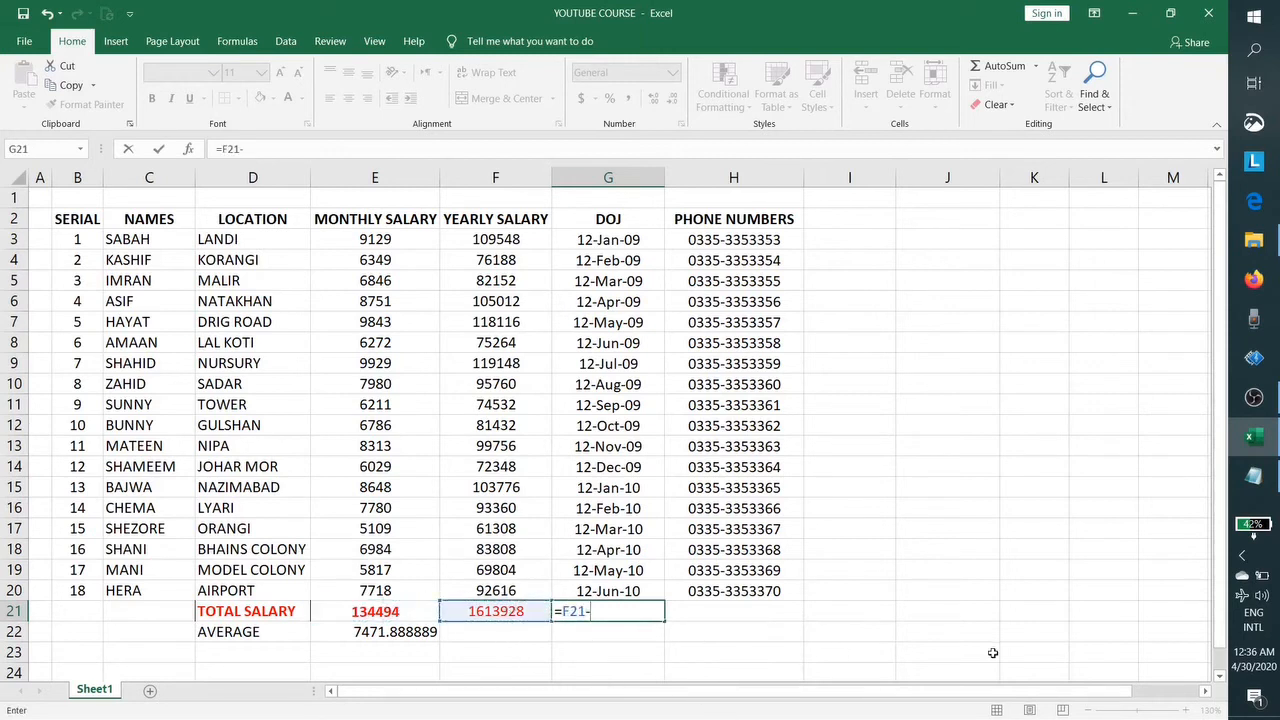
click(403, 615)
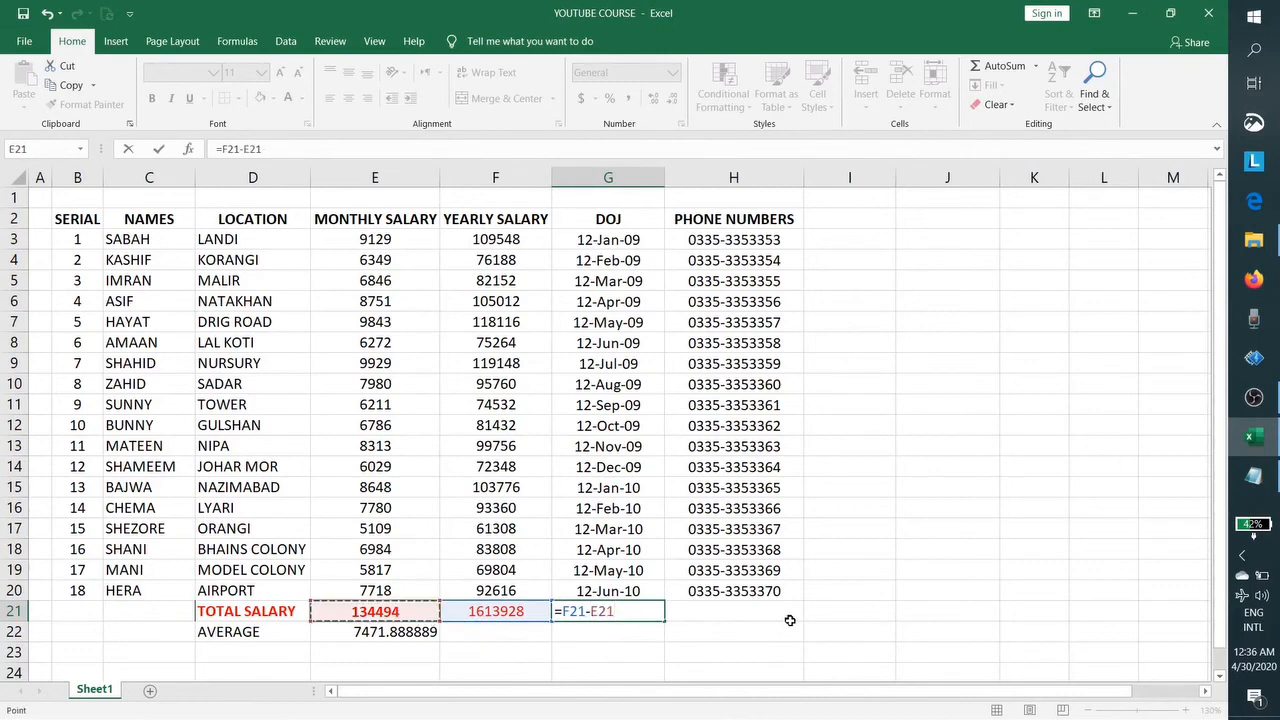
key(Return)
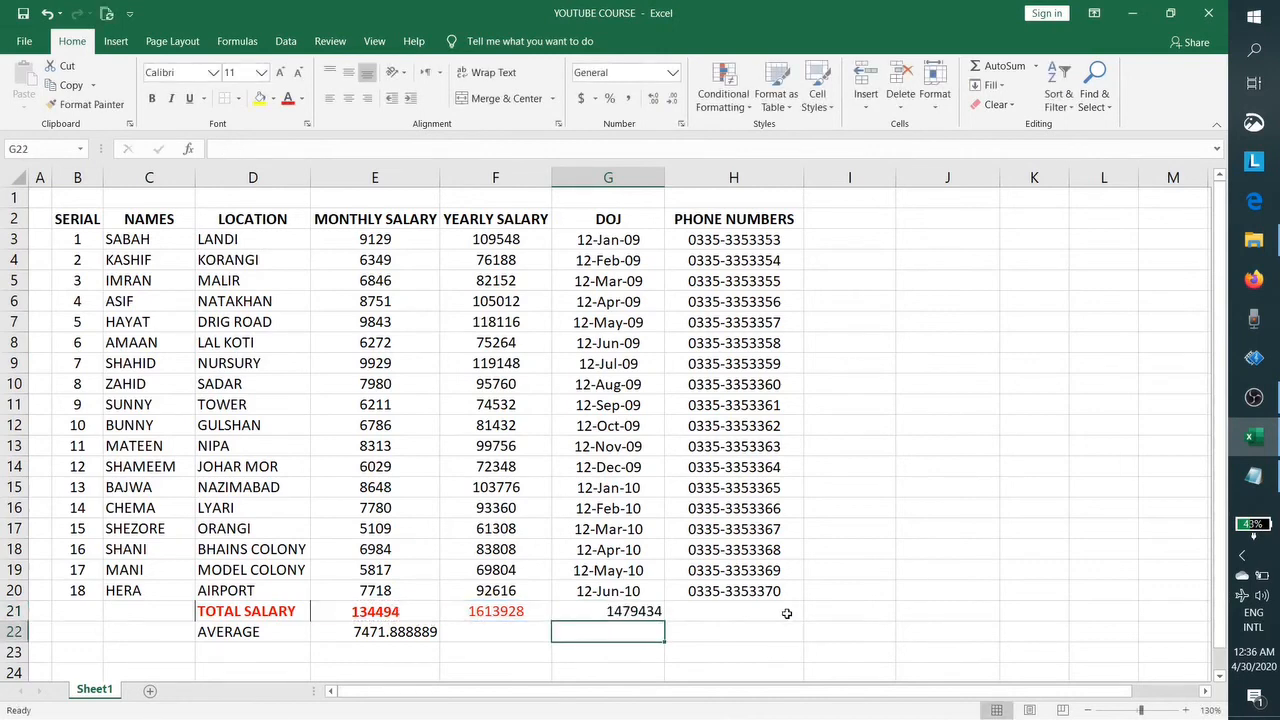
Step: Enter =F21/E21 in H21 so it shows yearly divided by monthly total, 12
click(773, 612)
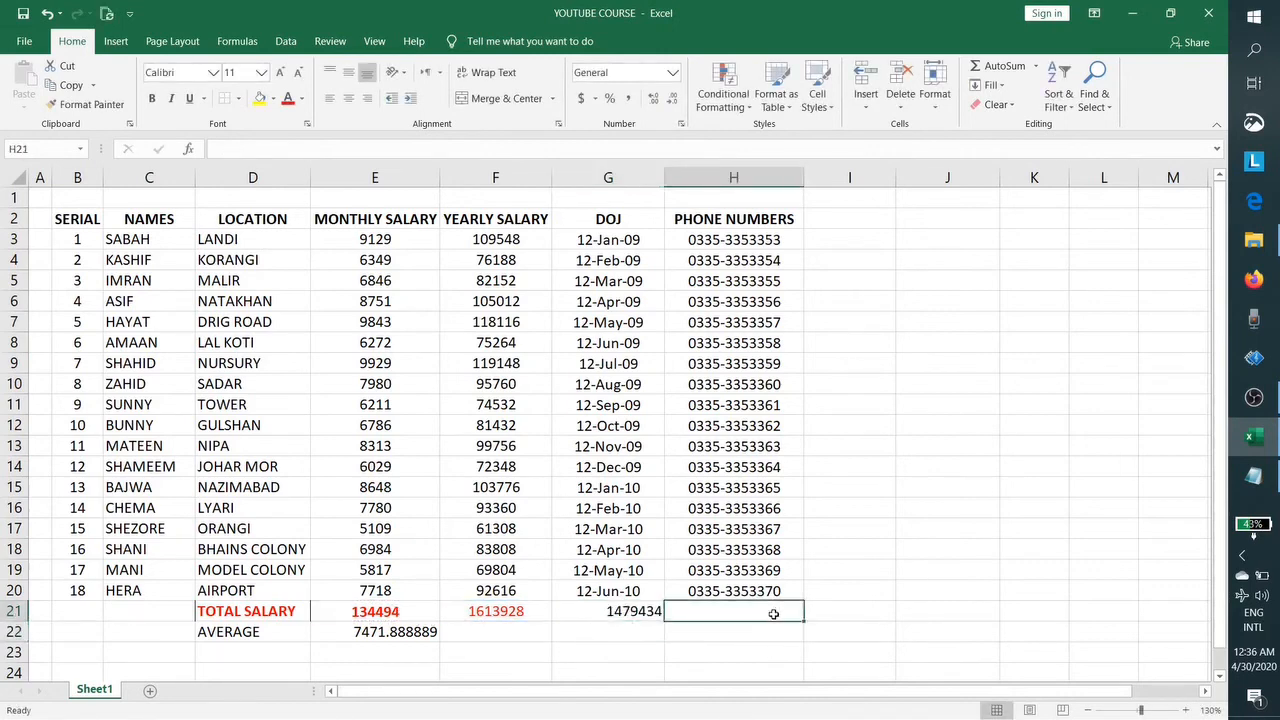
text(=)
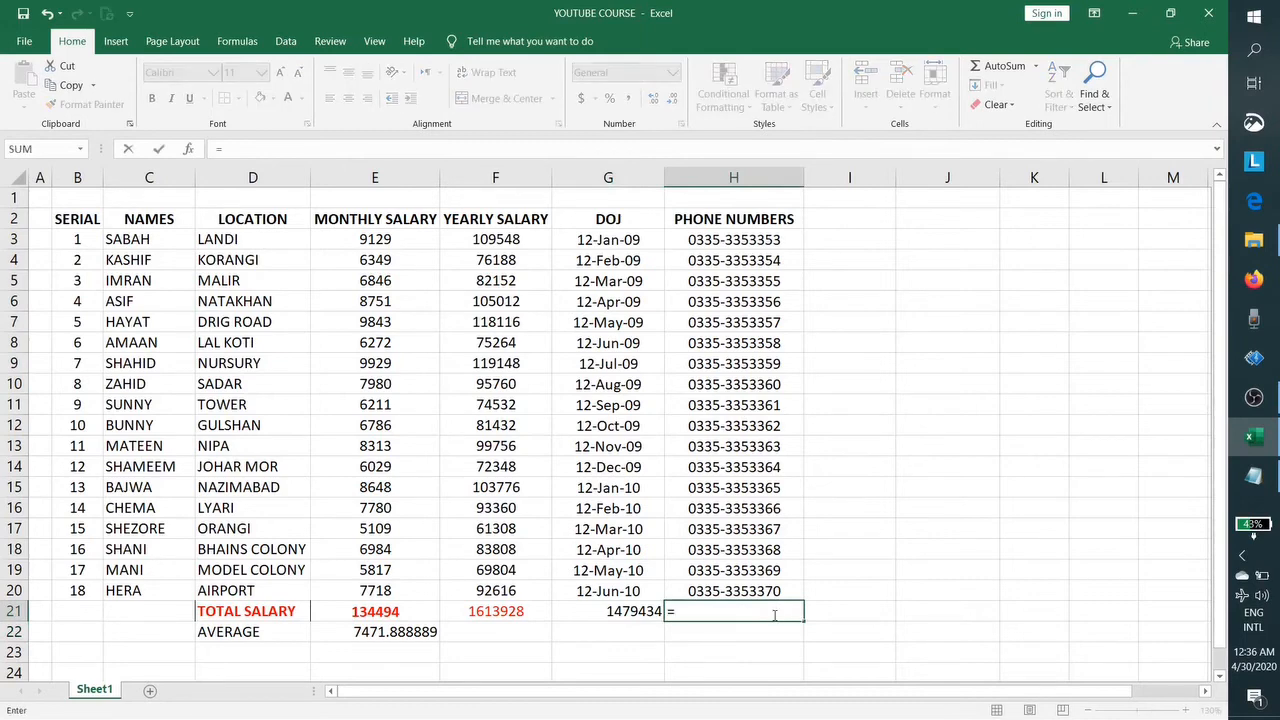
click(476, 611)
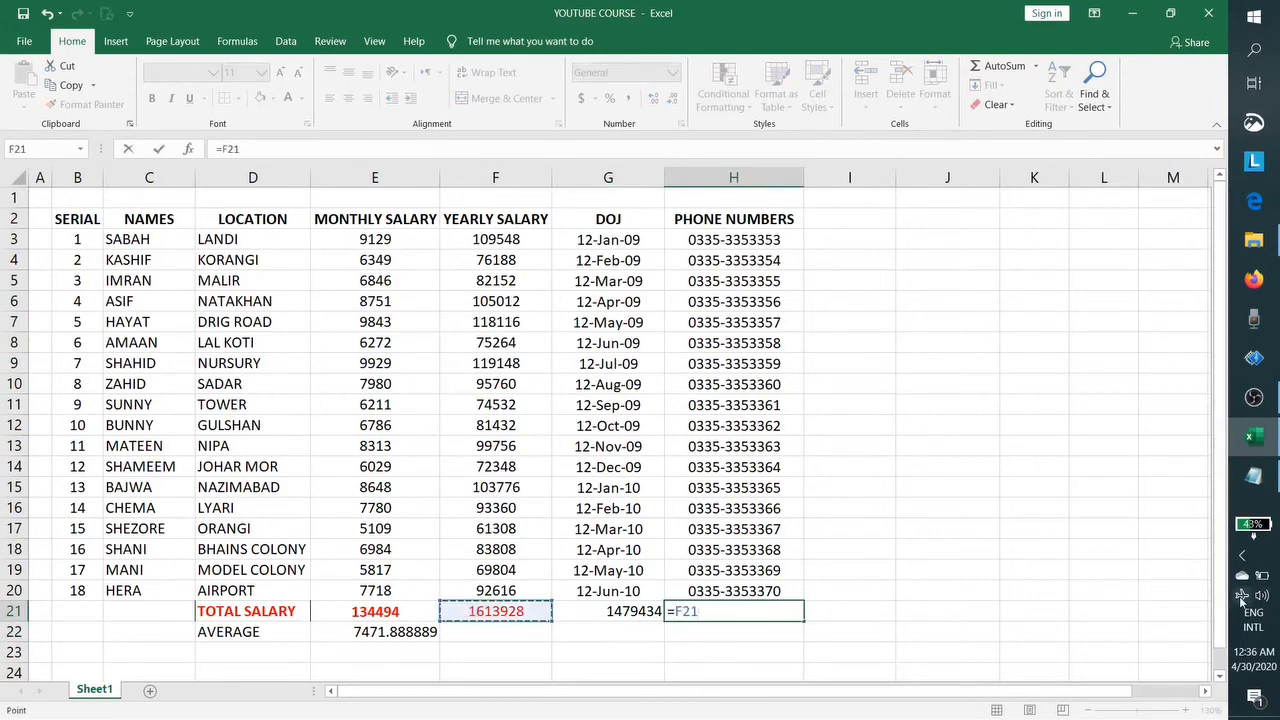
text(/)
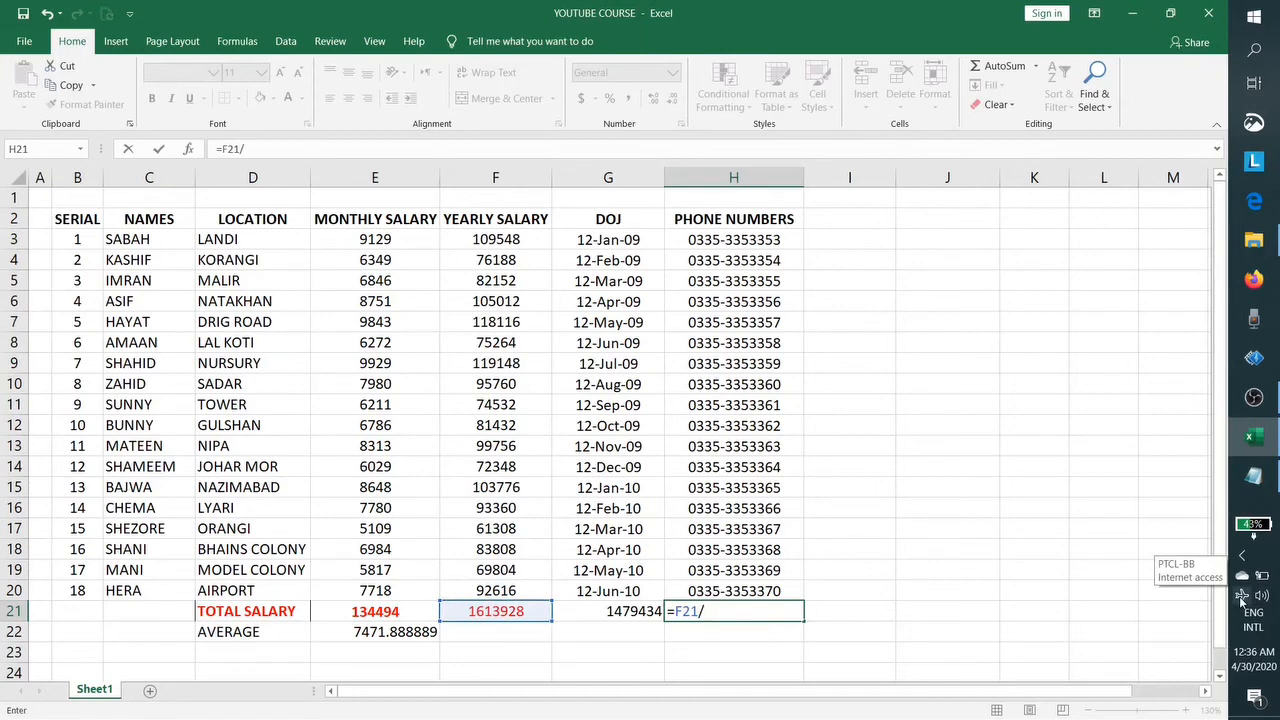
click(400, 614)
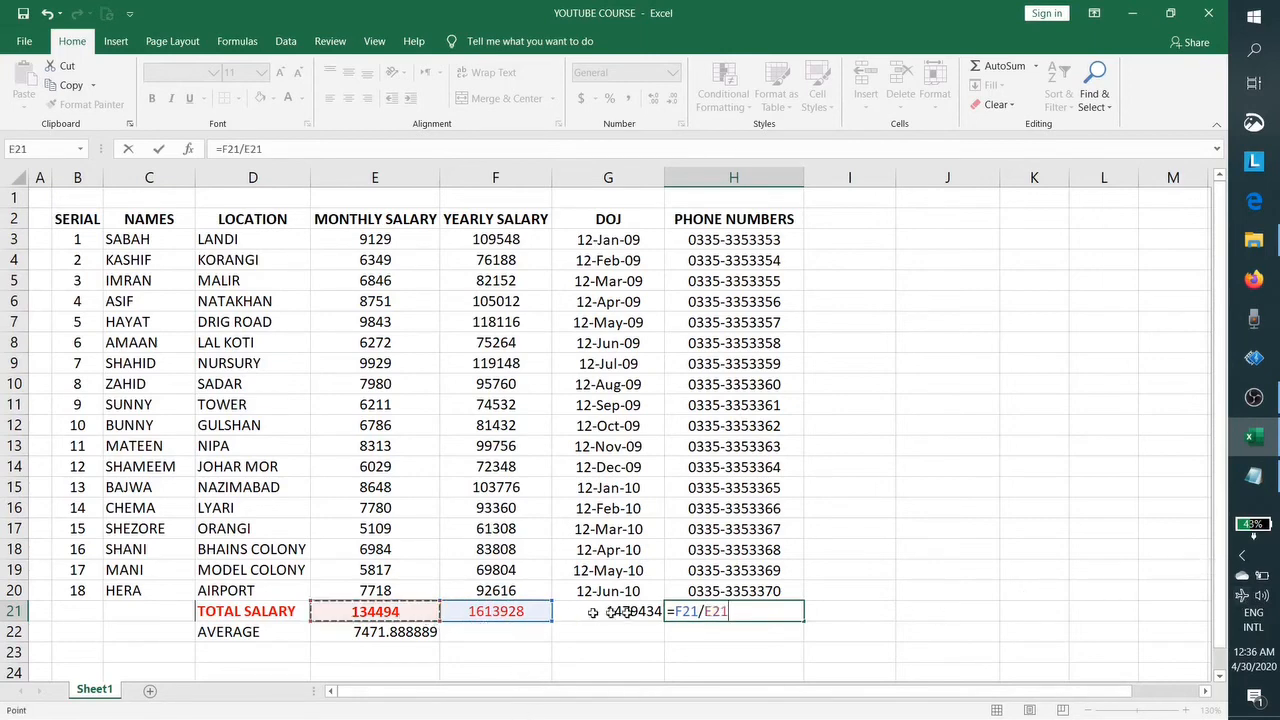
key(Return)
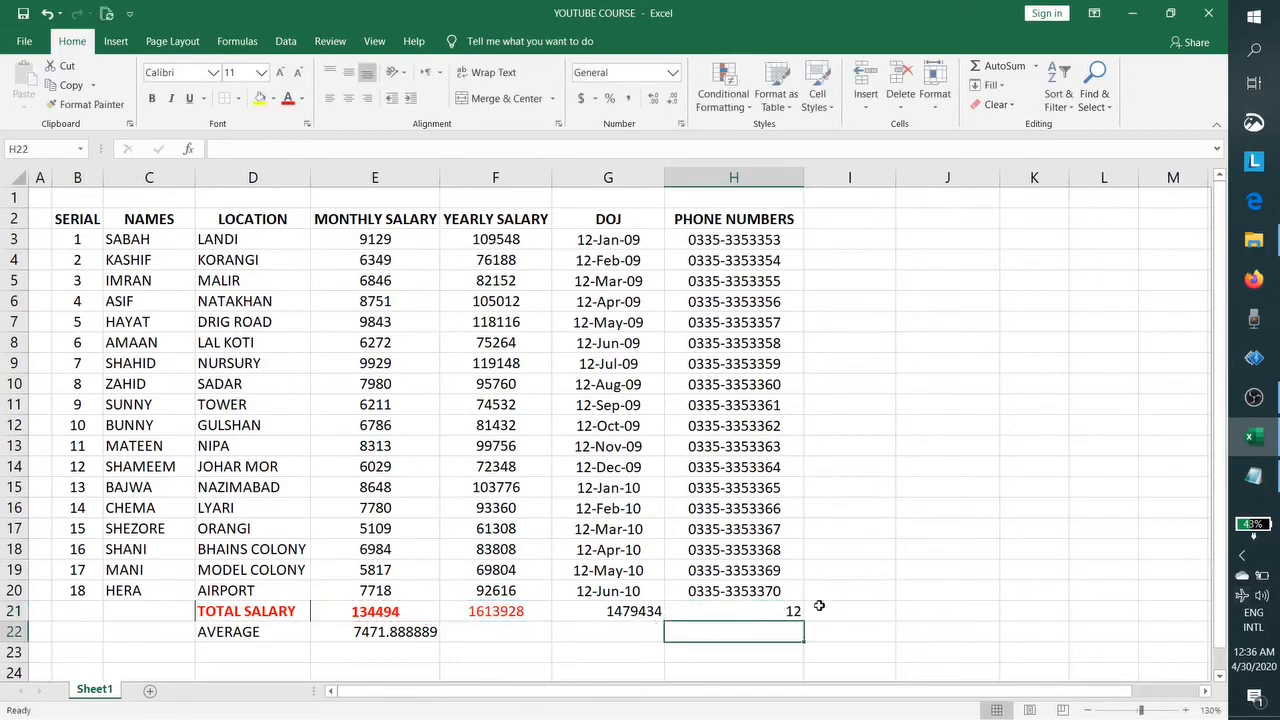
key(Up)
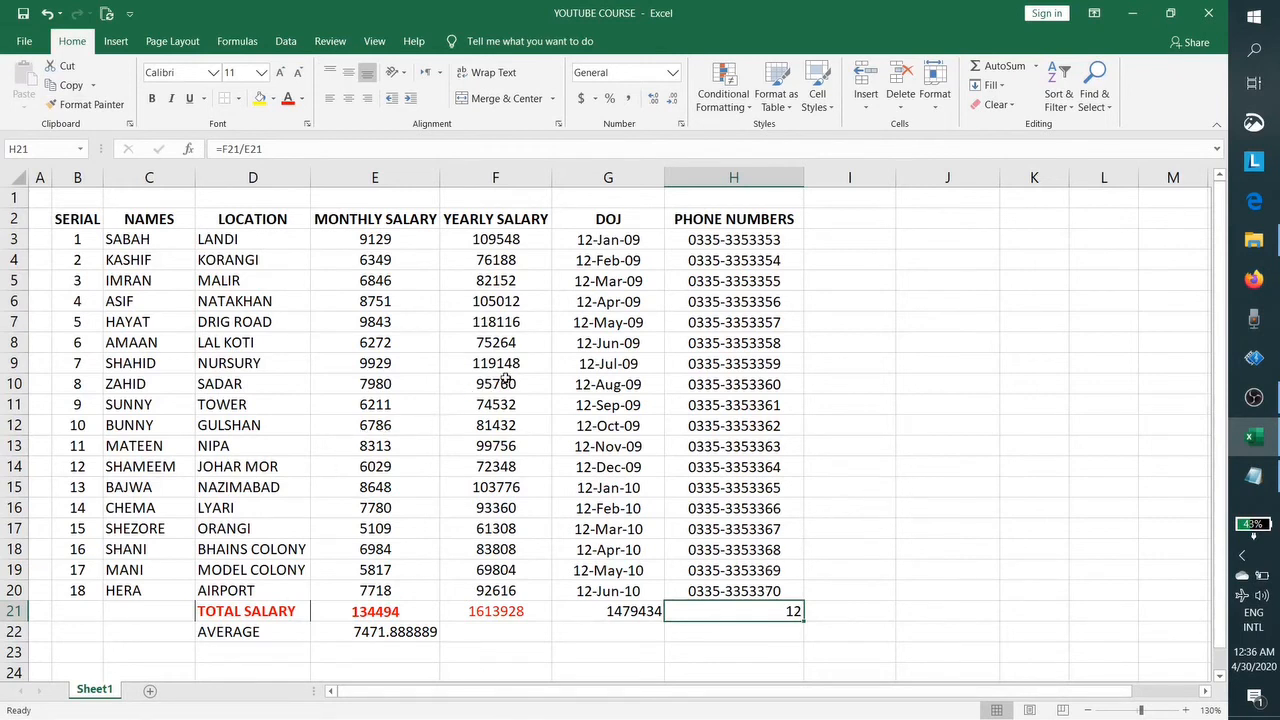
Step: Hide row 21, the TOTAL SALARY row, with Ctrl+9
key(ctrl+9)
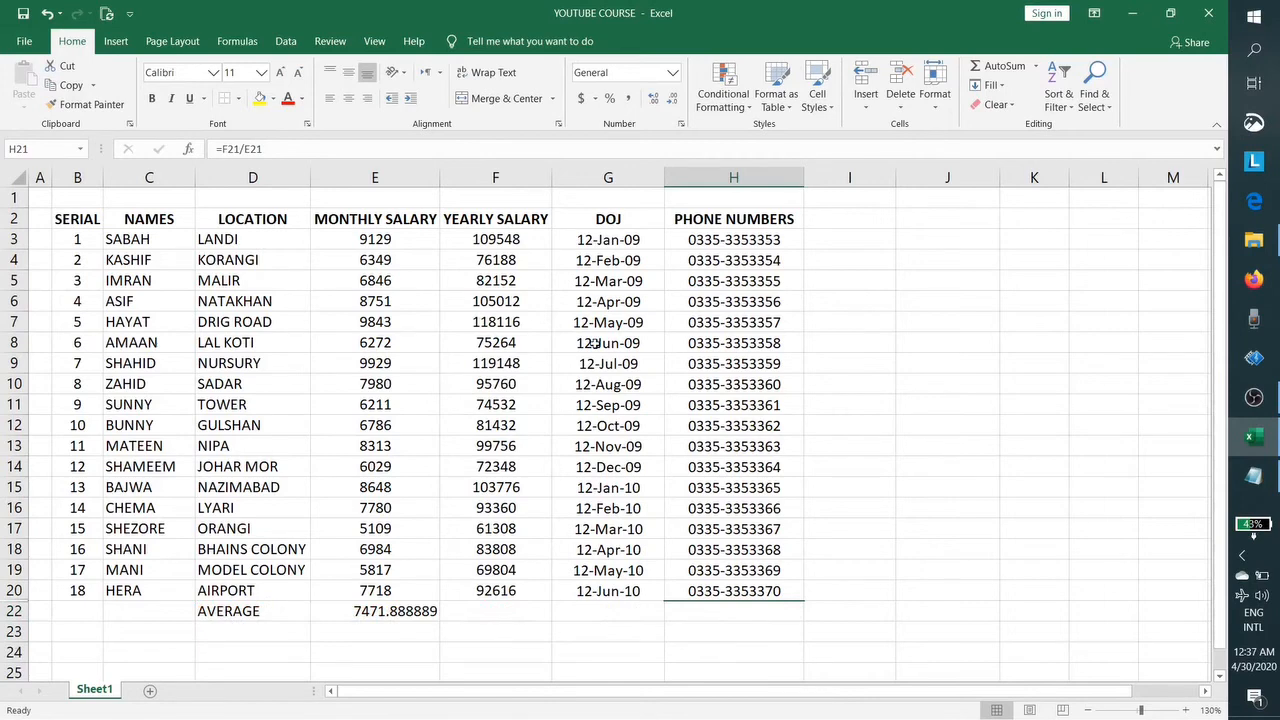
scroll(648, 562, down, 2)
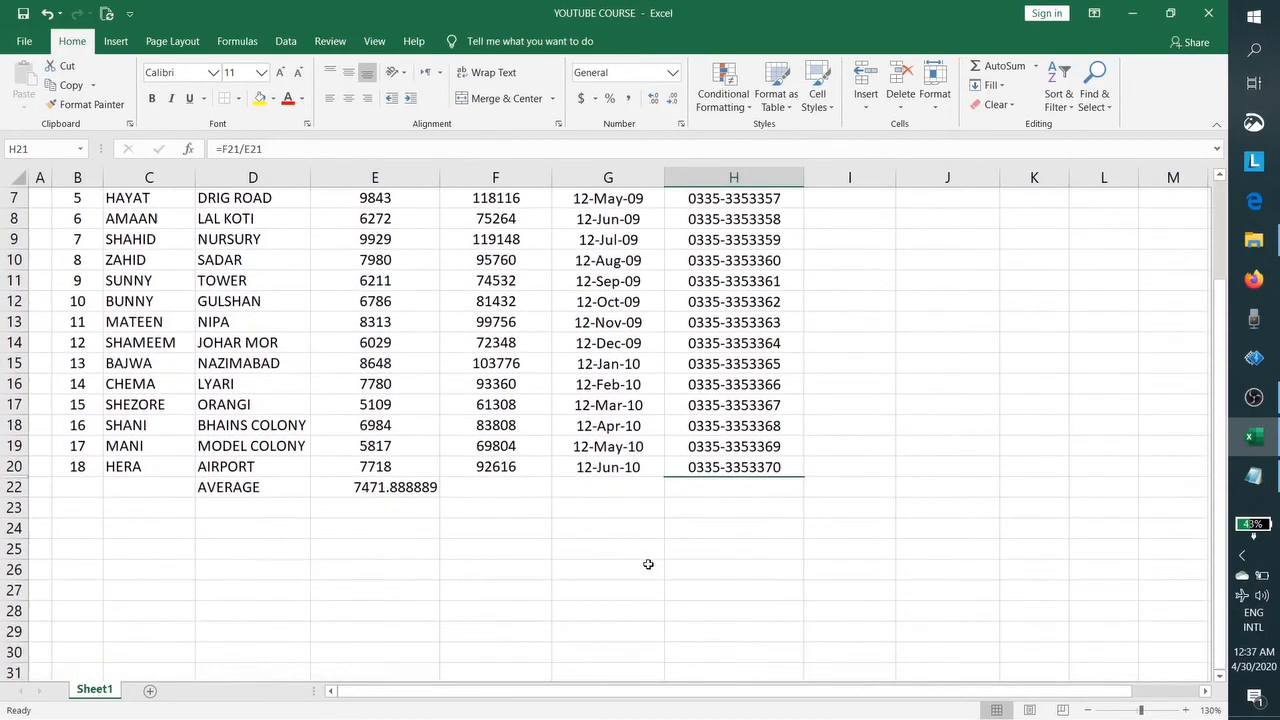
scroll(648, 564, up, 1)
scroll(648, 564, up, 1)
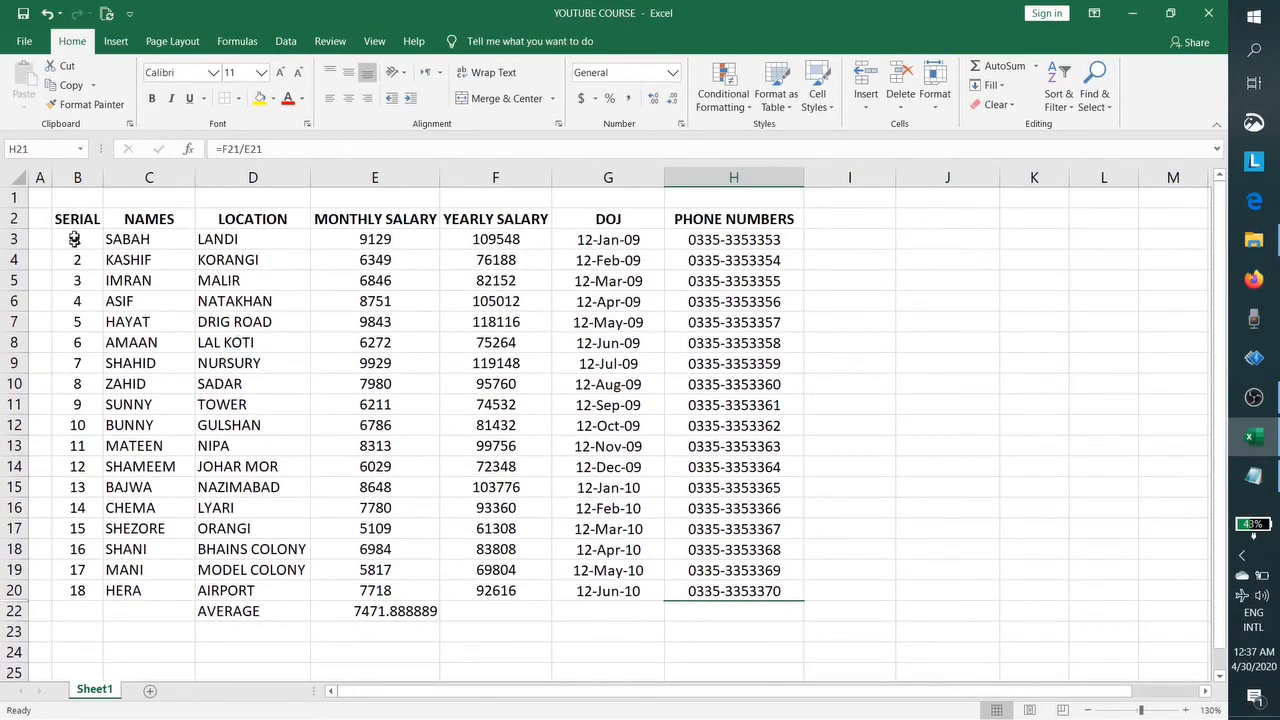
Step: Apply All Borders to every cell of the employee table B2:H20
drag(70, 220, 772, 580)
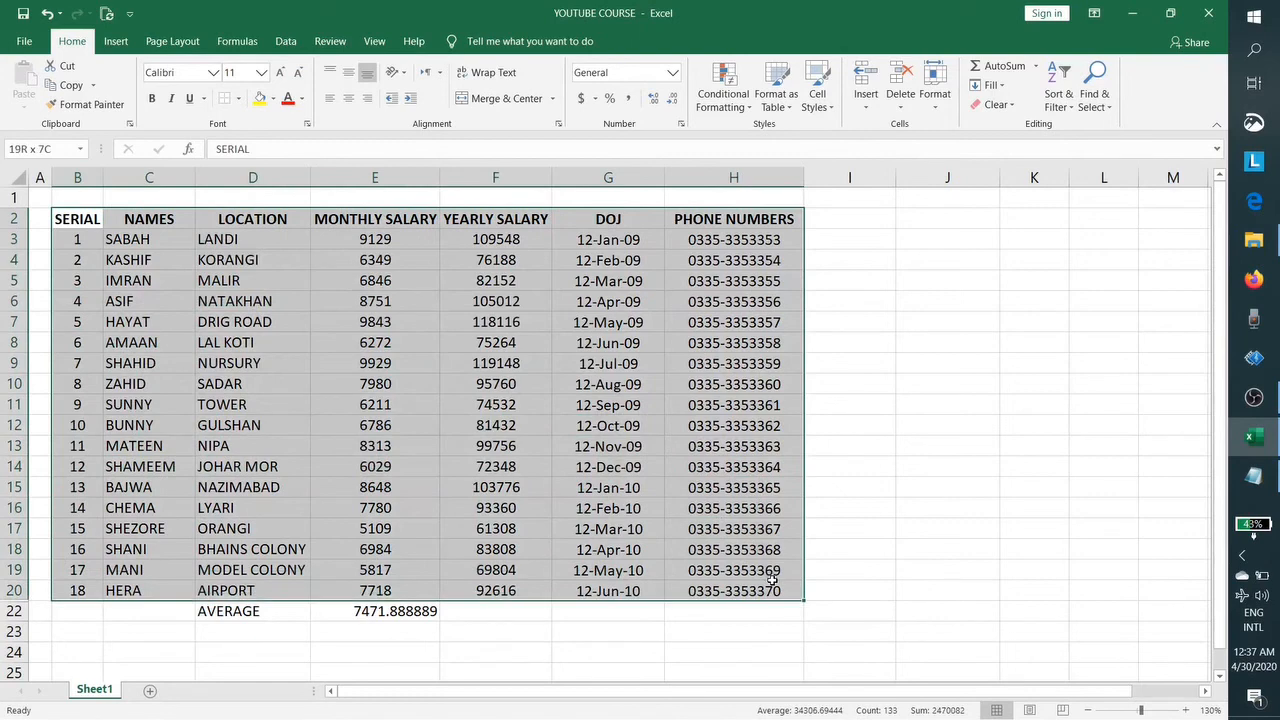
drag(773, 580, 772, 580)
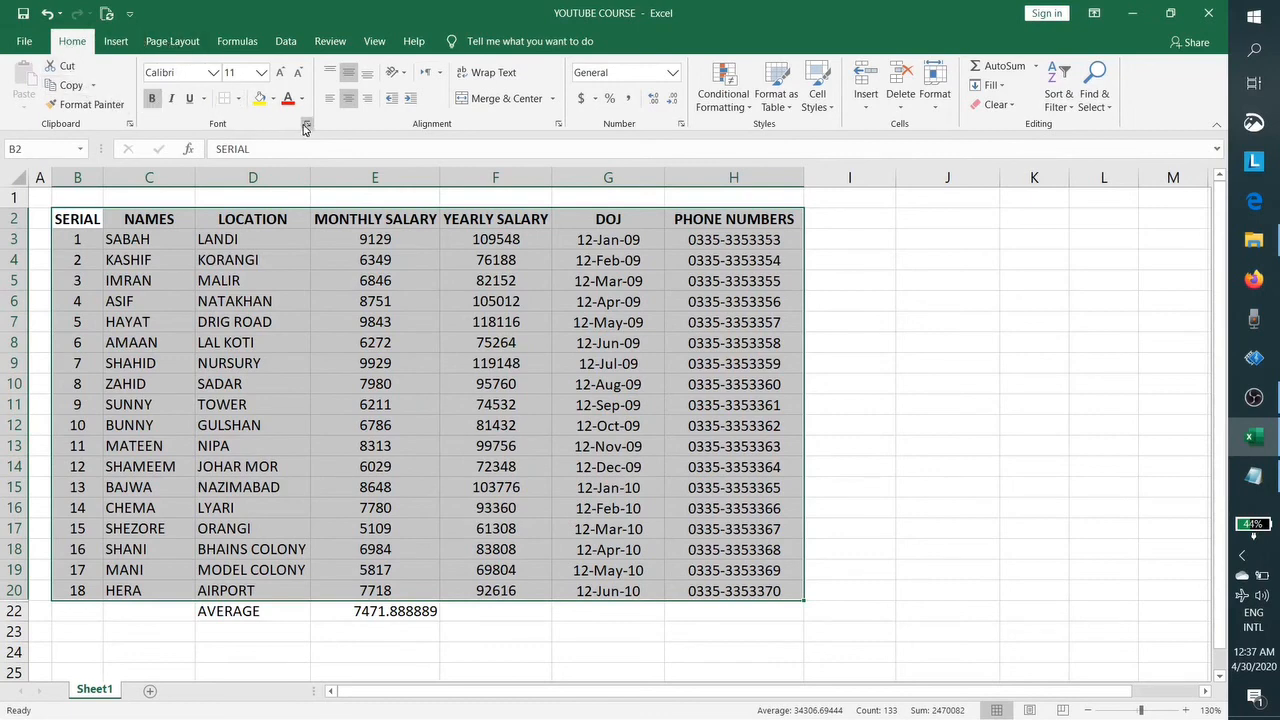
click(239, 99)
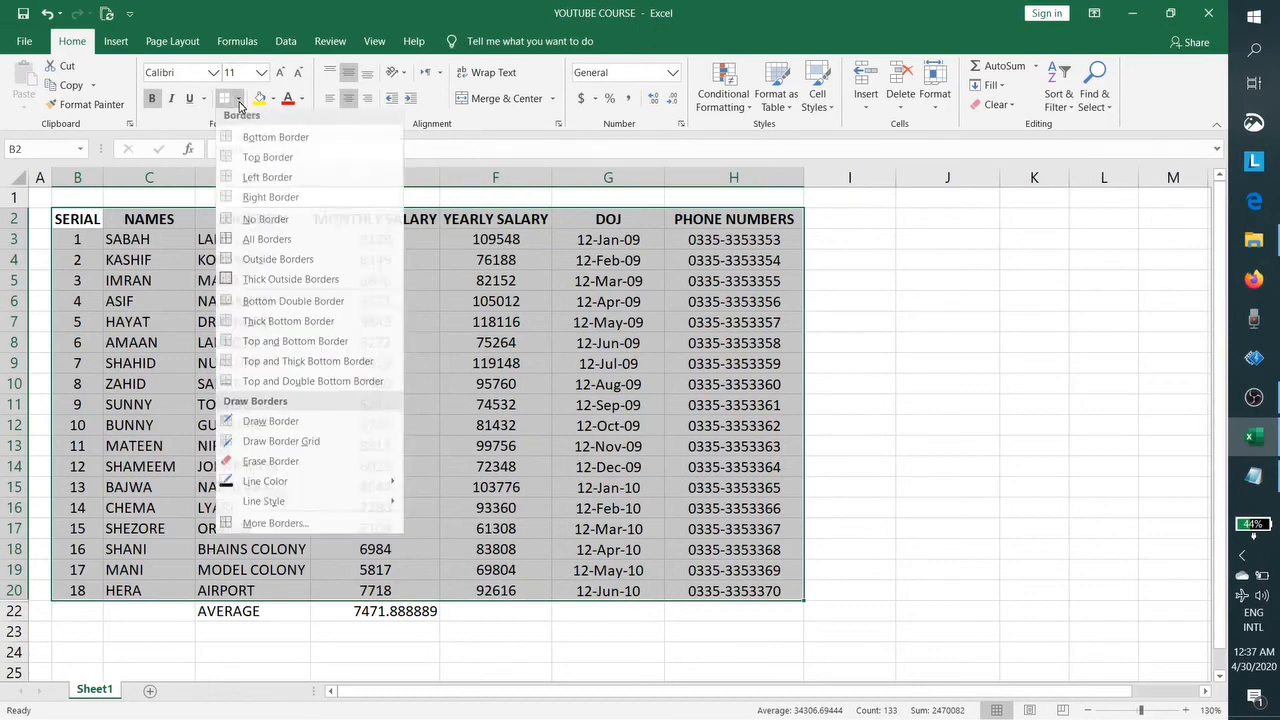
click(284, 246)
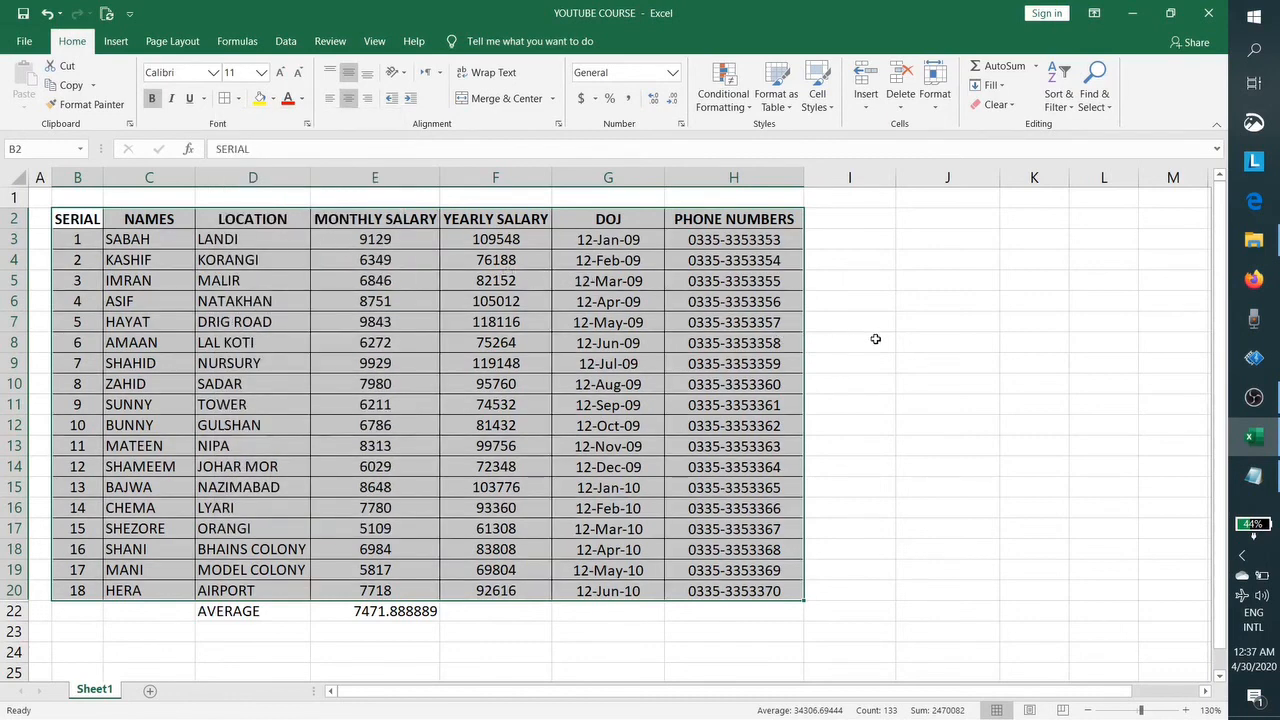
click(845, 362)
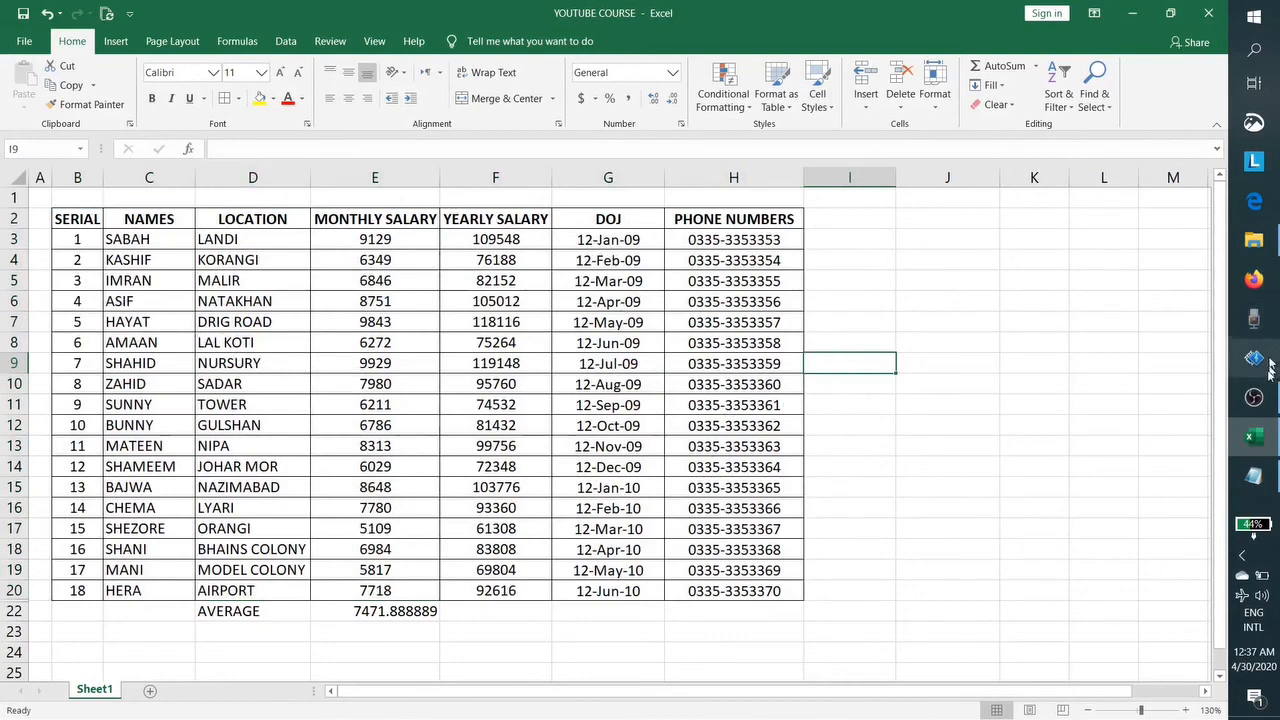
click(1253, 476)
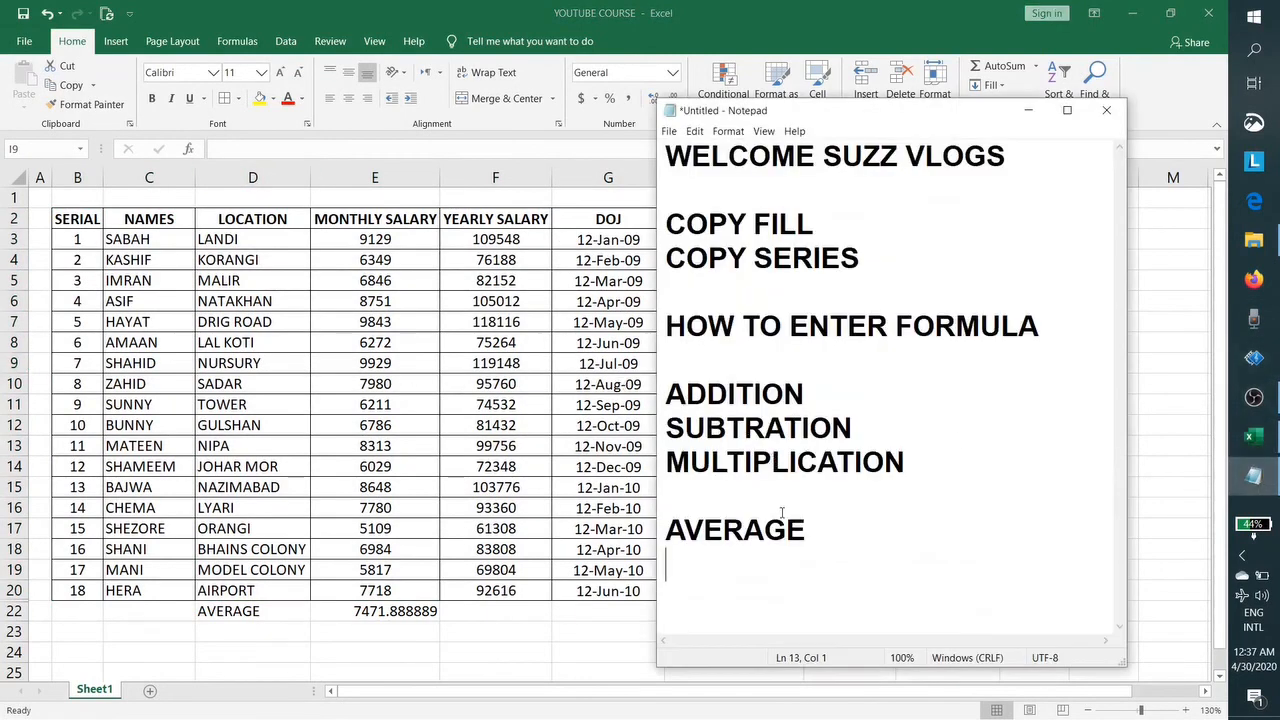
Step: Add the line 'DO POST YOUR COMMENTS' beneath AVERAGE in the Notepad topic list
key(Return)
text(dO)
key(BackSpace)
key(BackSpace)
key(BackSpace)
text(DO PO)
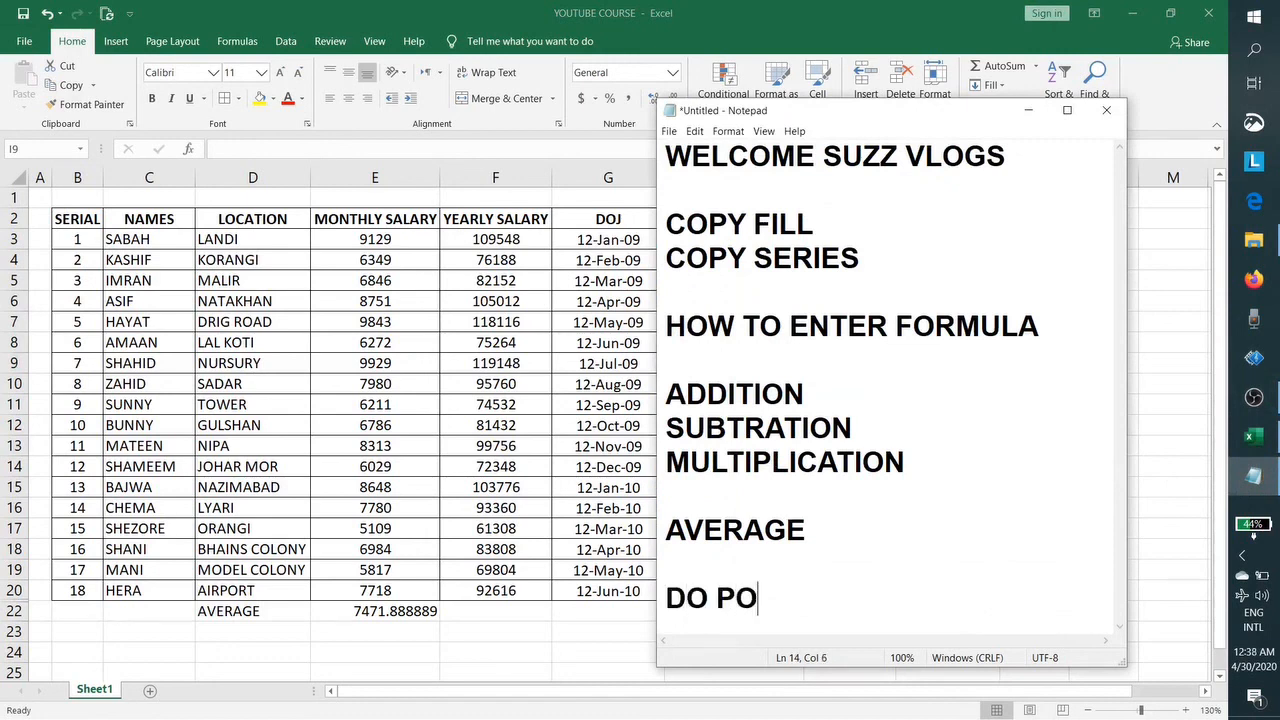
text(ST YOUR COMMENTS)
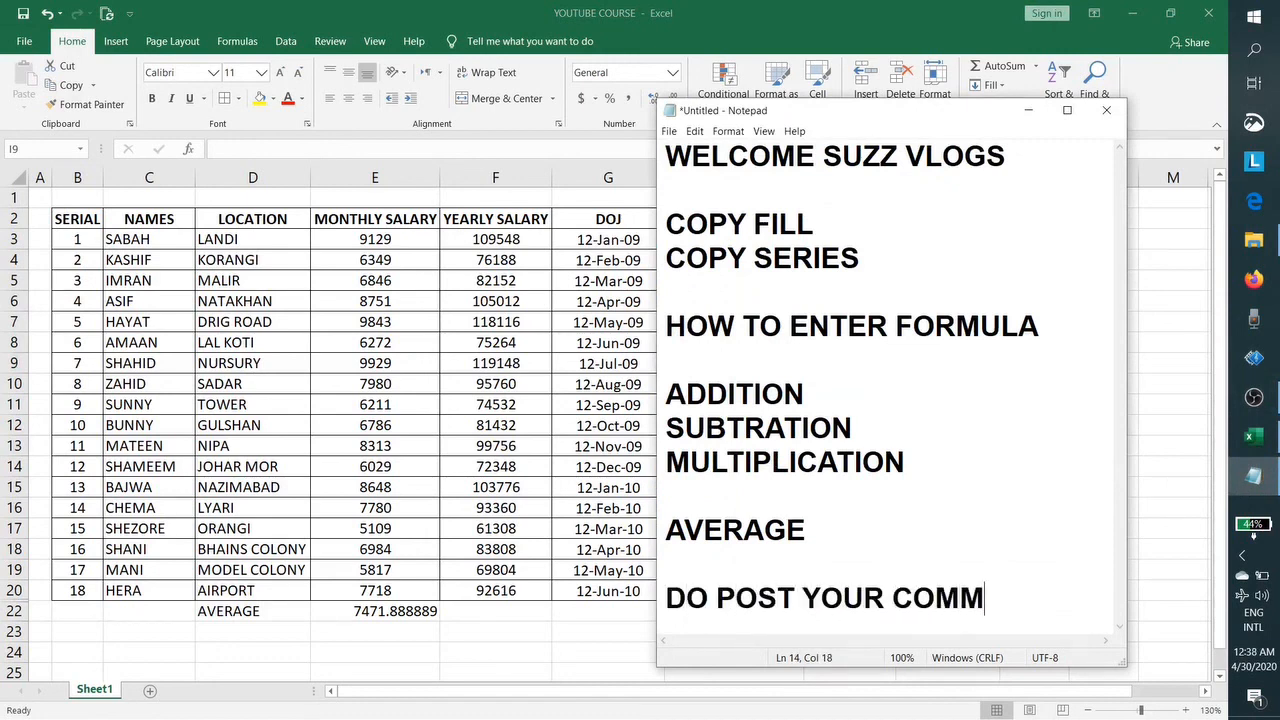
key(Return)
key(Return)
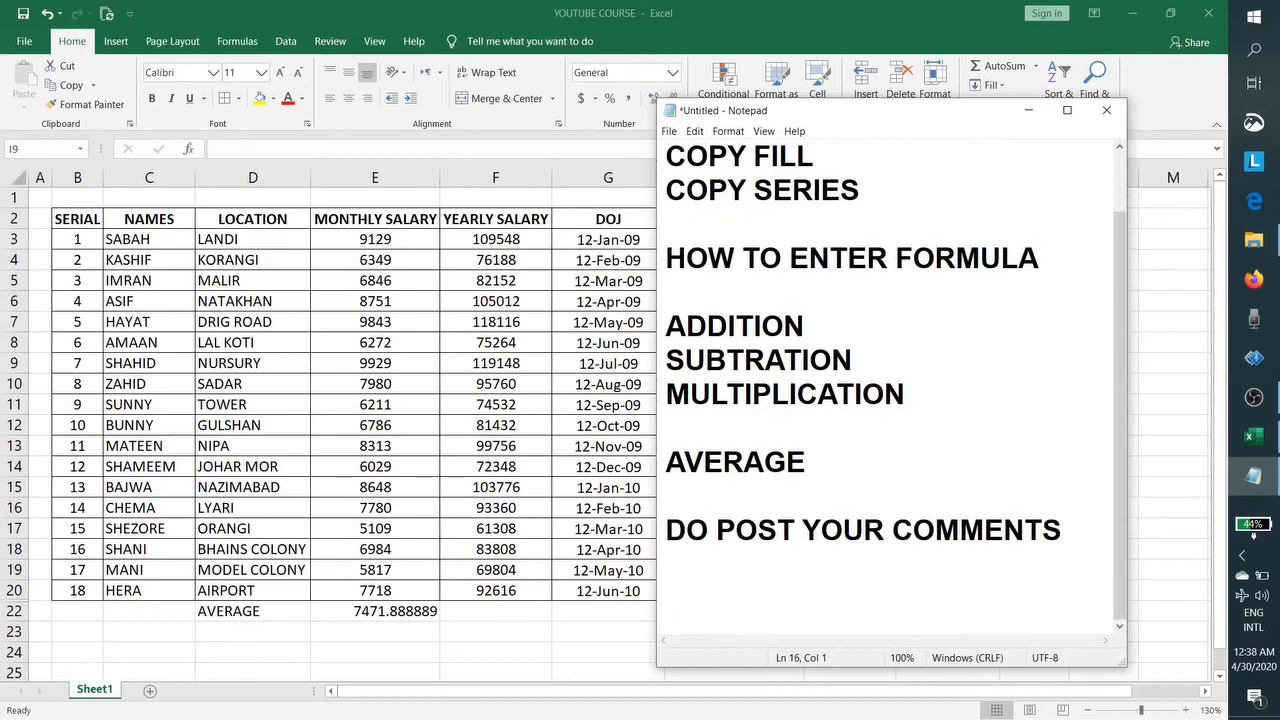